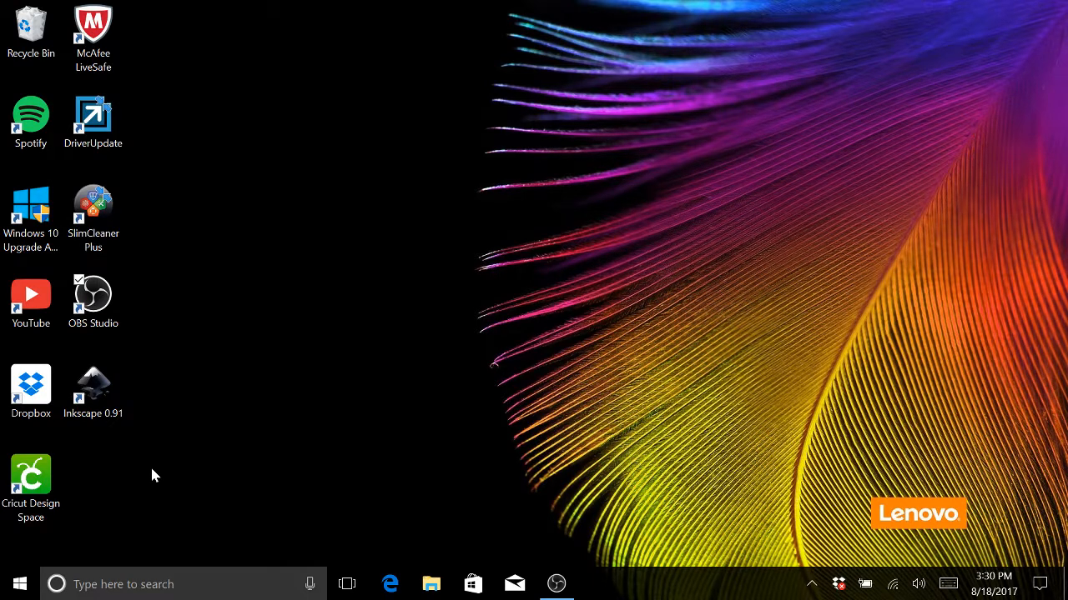
# - Open Cricut Design Space from the desktop
pyautogui.doubleClick(35, 480)
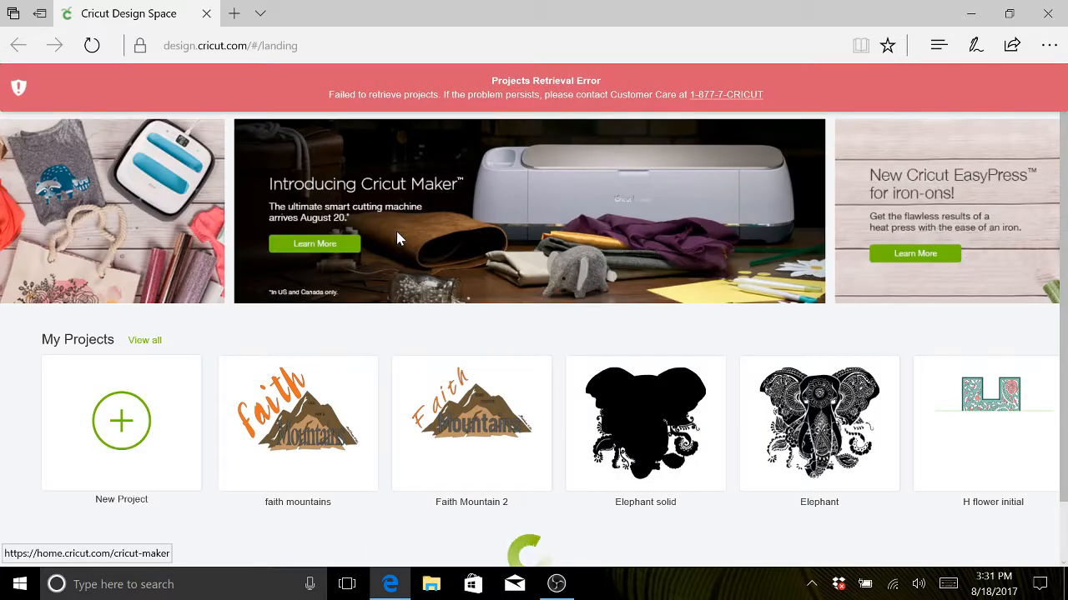
# - Look at the Cricut Maker product page from the home page banner and return to the Design Space home page
pyautogui.click(397, 235)
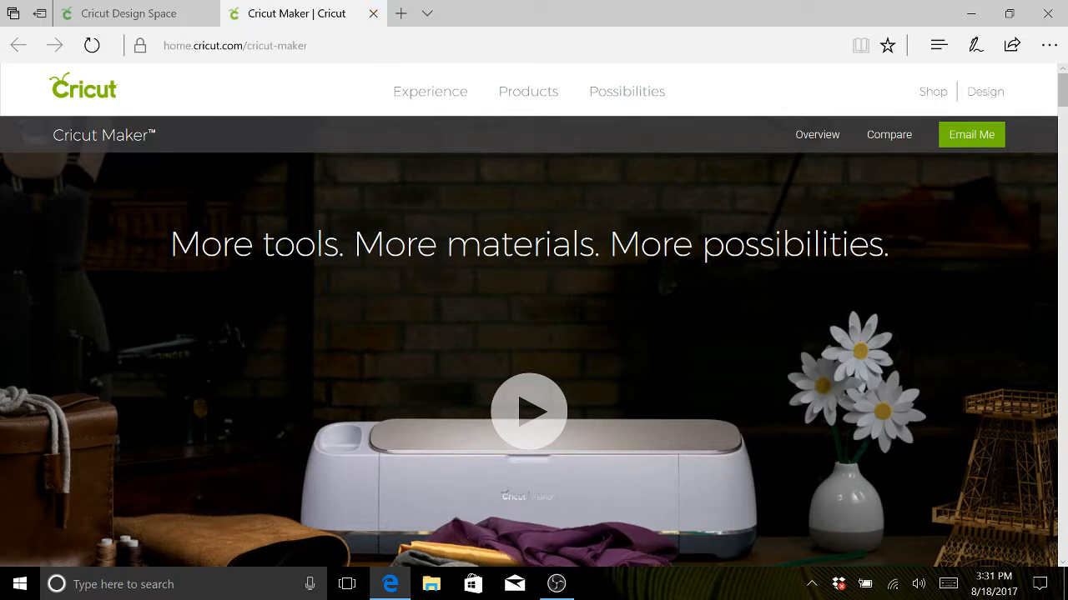
pyautogui.scroll(-2, 257, 352)
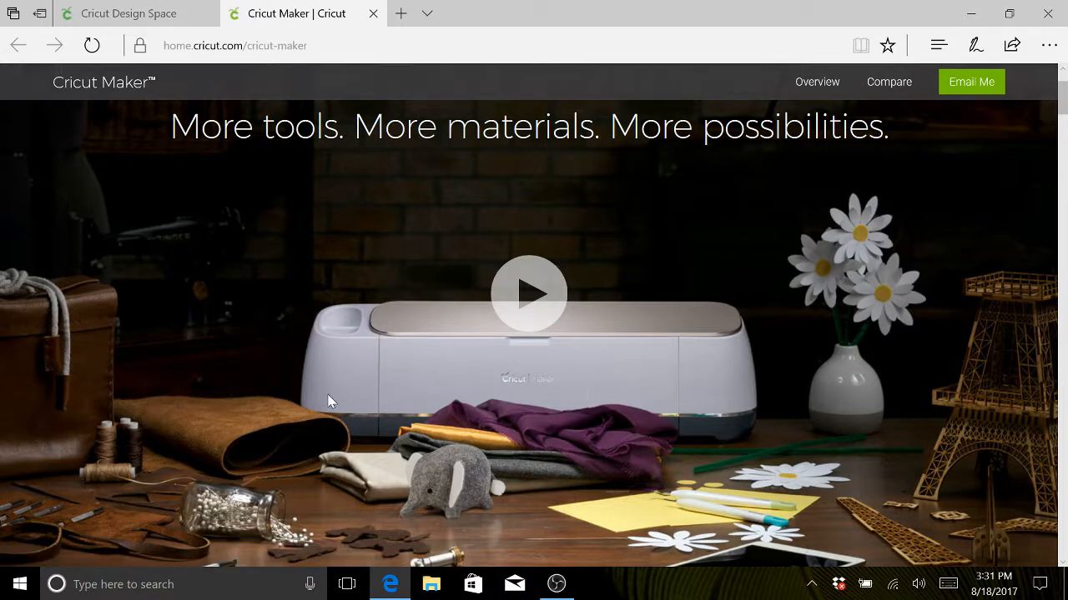
pyautogui.scroll(2, 264, 370)
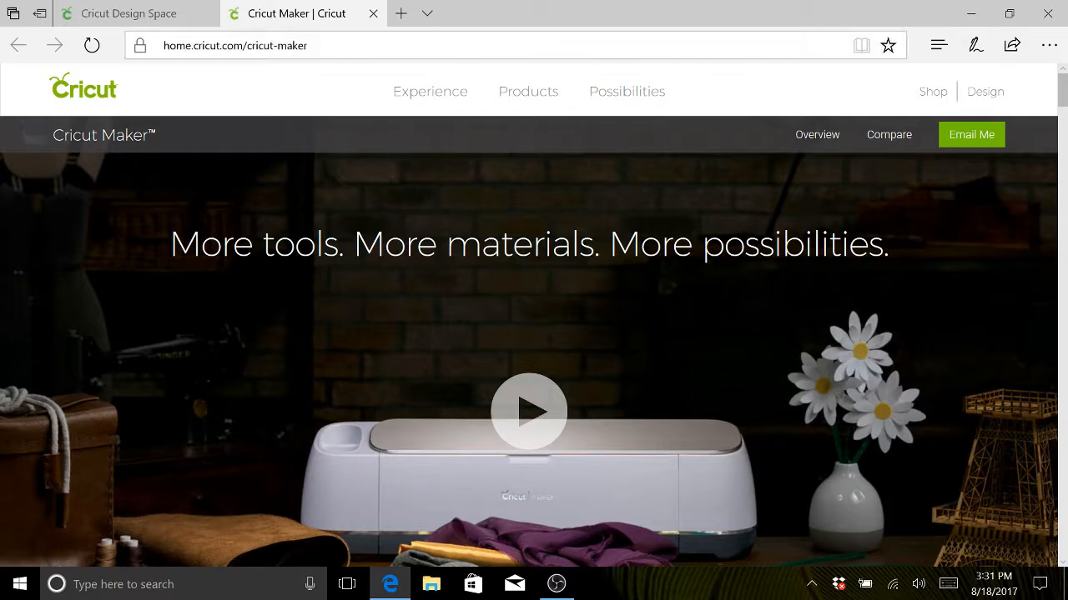
pyautogui.click(174, 20)
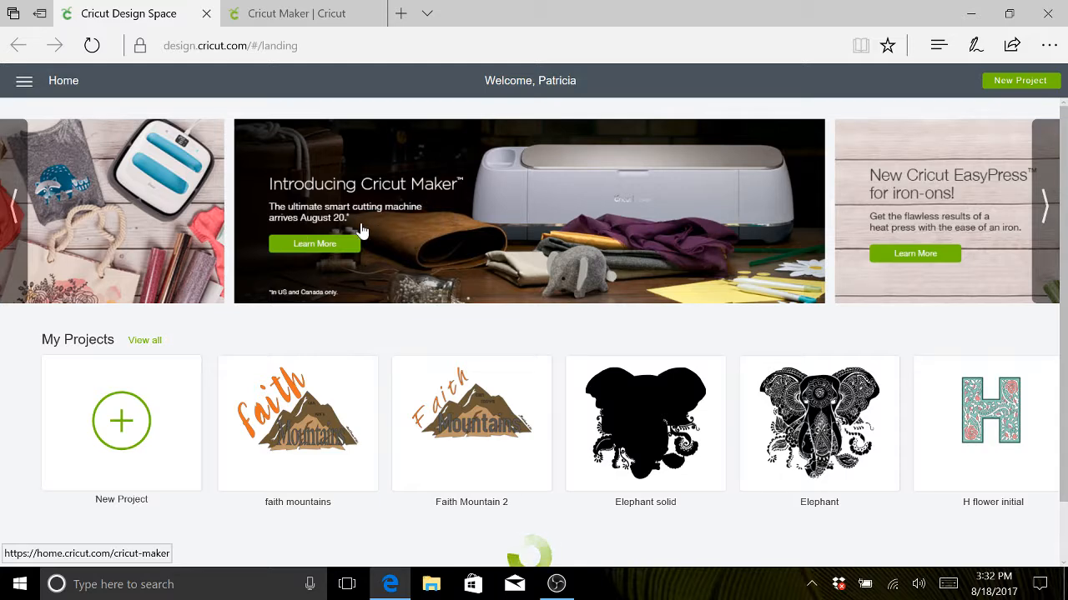
# - Start a new project and search the image library for "mountain"
pyautogui.click(123, 425)
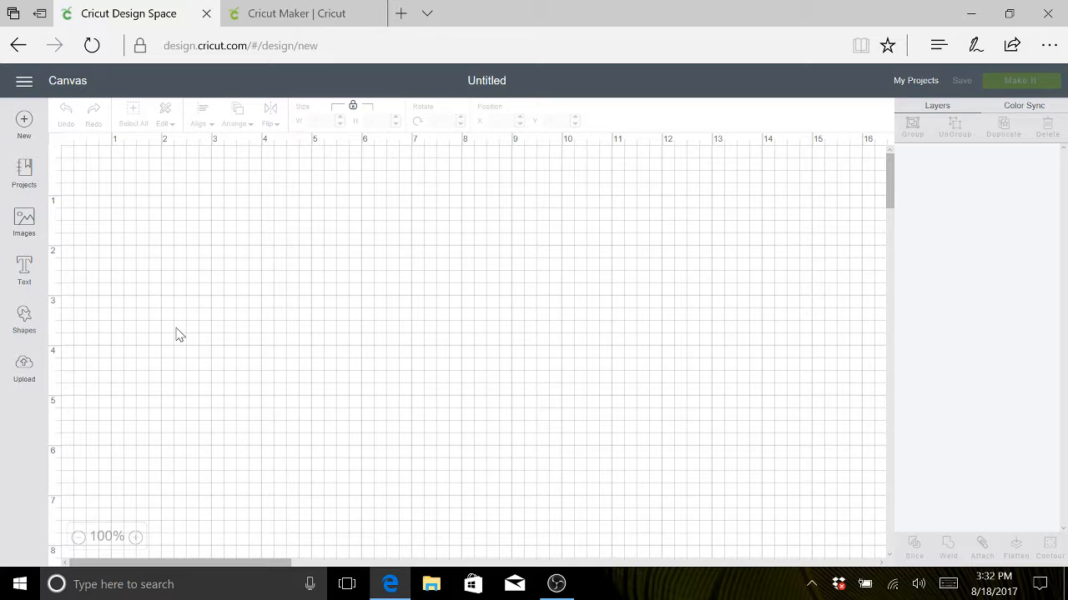
pyautogui.click(28, 227)
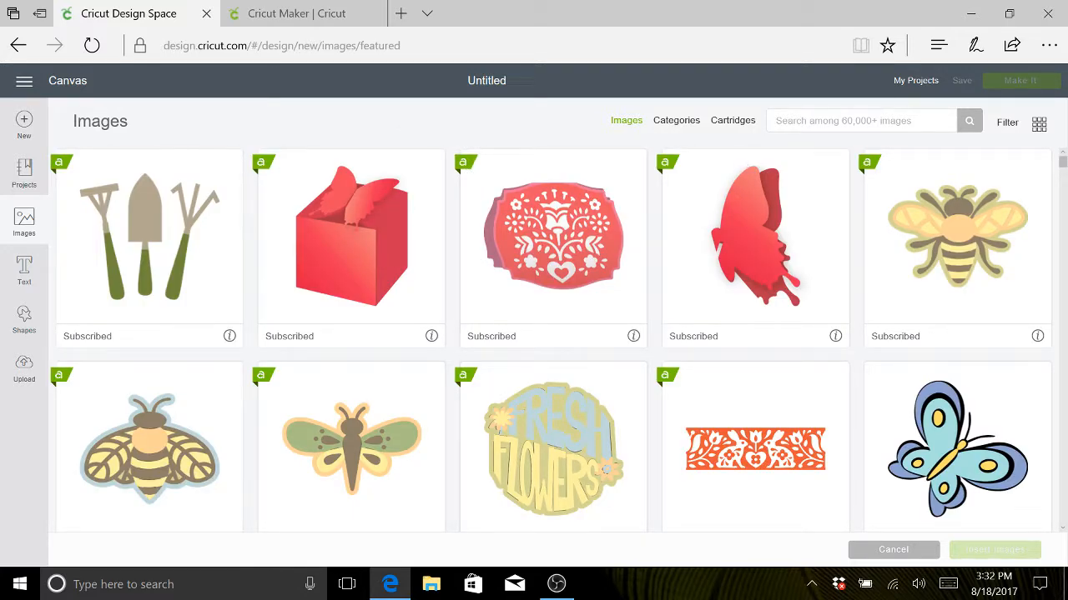
pyautogui.click(861, 121)
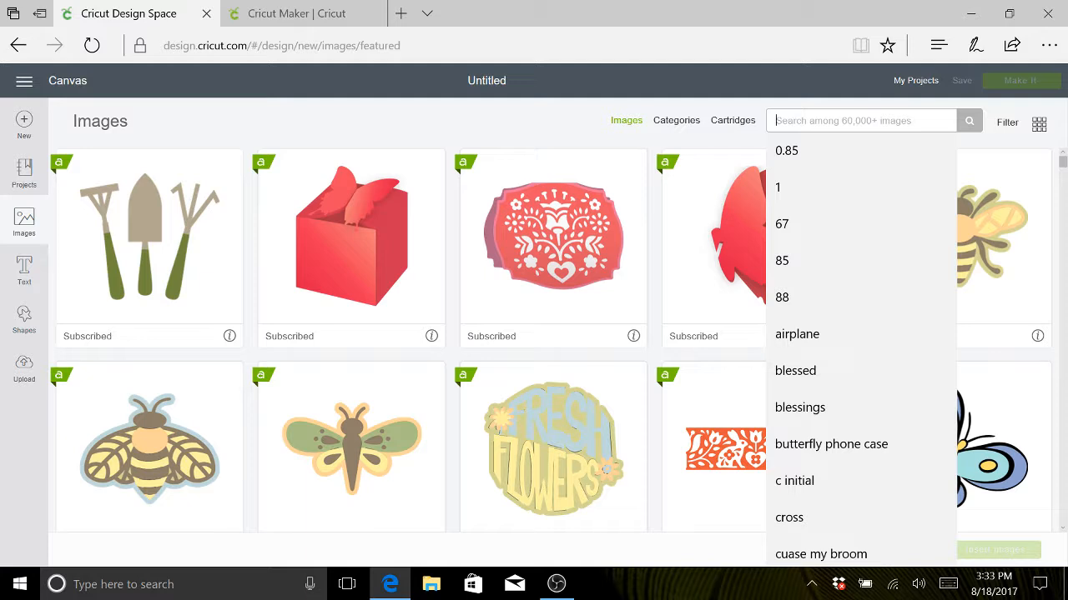
pyautogui.write('mou')
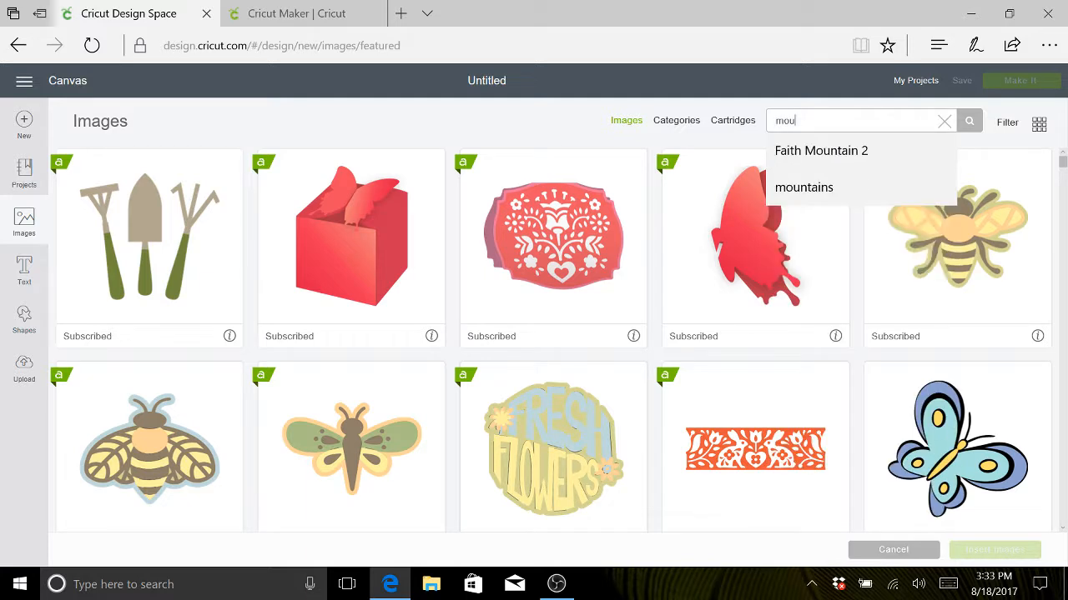
pyautogui.write('ntain')
pyautogui.press('Return')
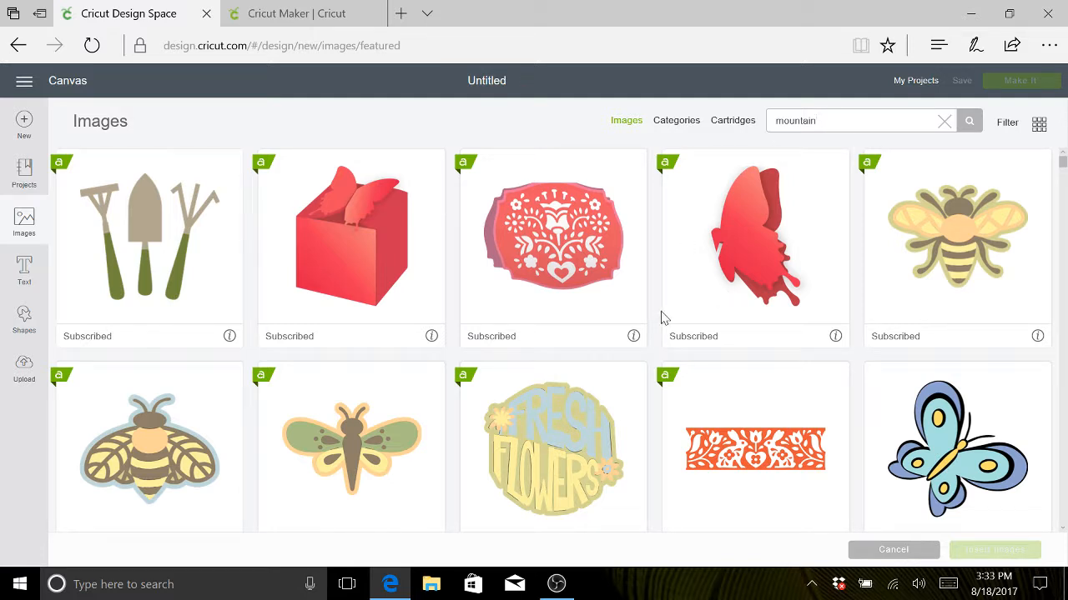
pyautogui.click(969, 125)
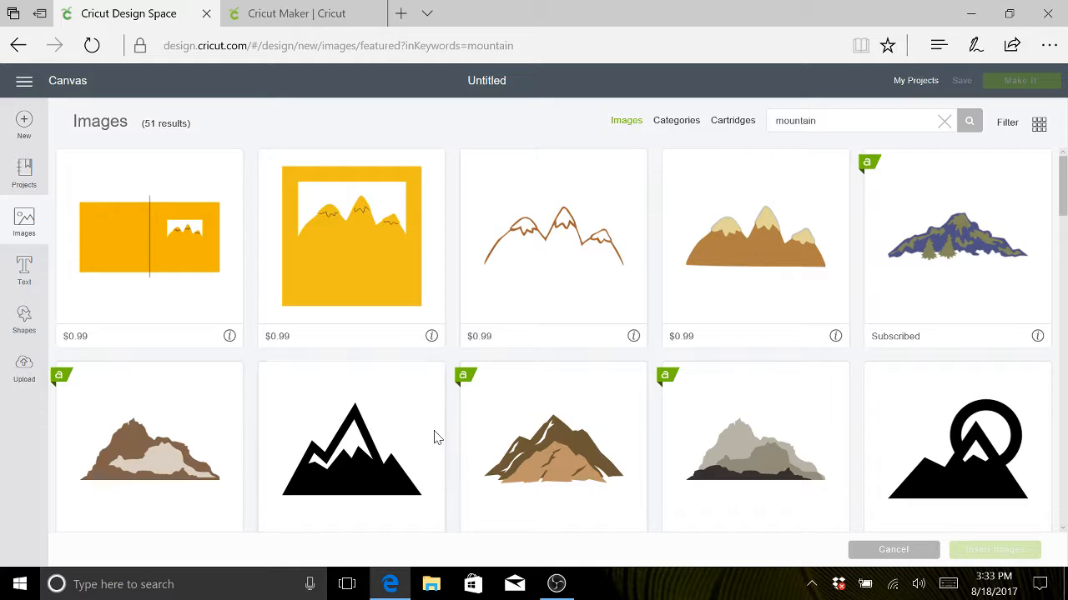
# - Look through the mountain search results for a suitable layered mountain image
pyautogui.scroll(-3, 434, 438)
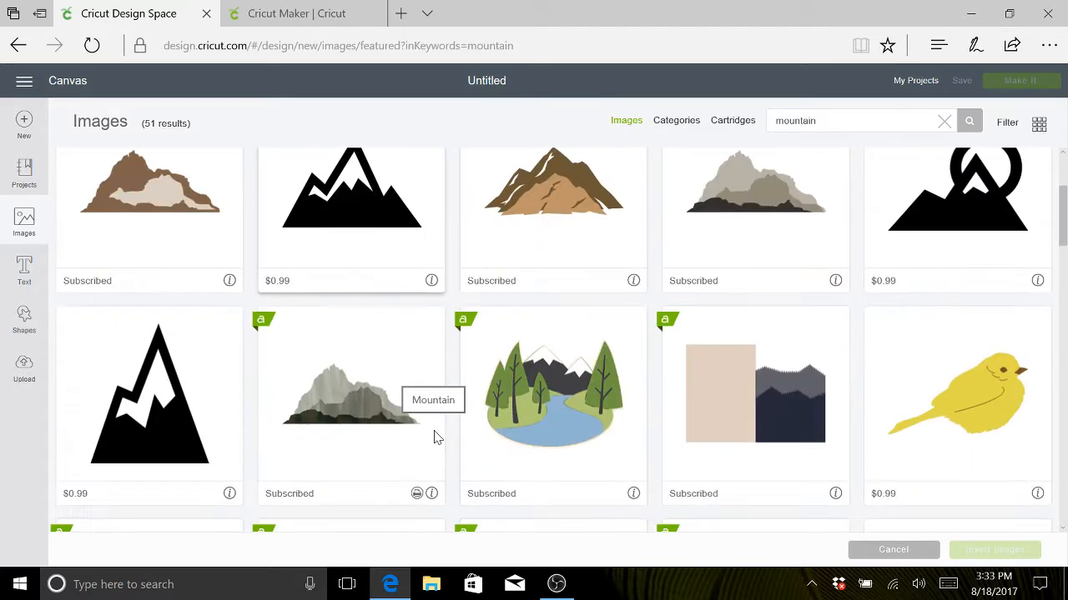
pyautogui.scroll(-5, 433, 438)
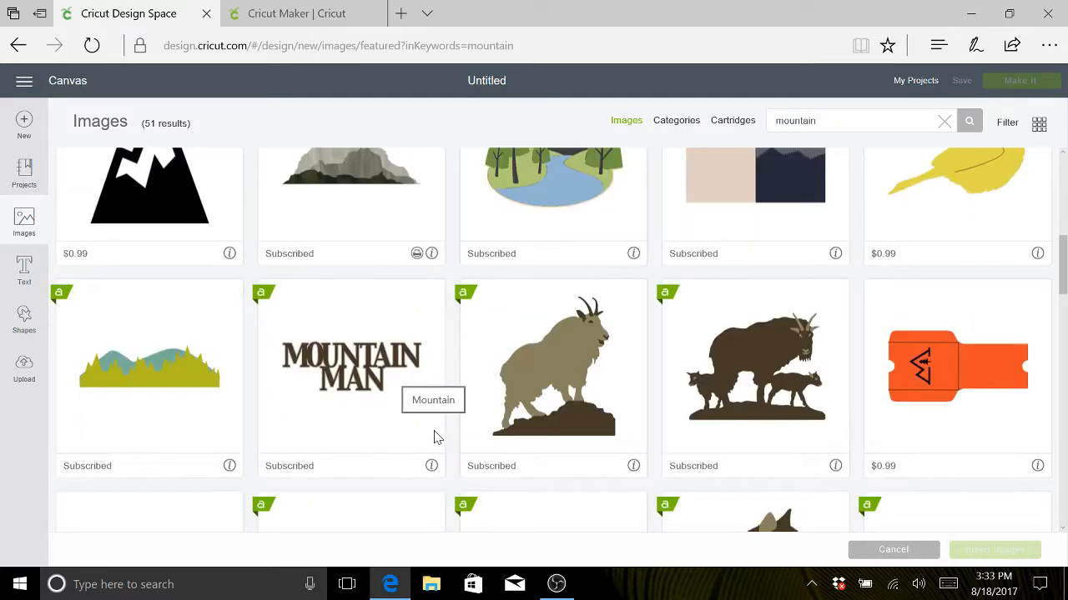
pyautogui.scroll(-5, 434, 438)
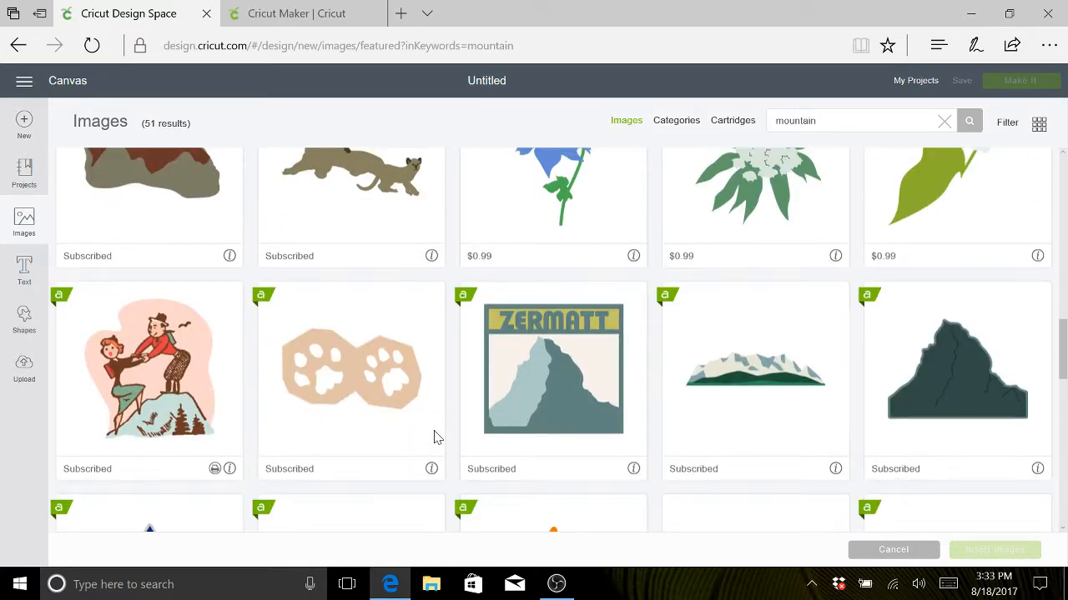
pyautogui.scroll(-4, 434, 438)
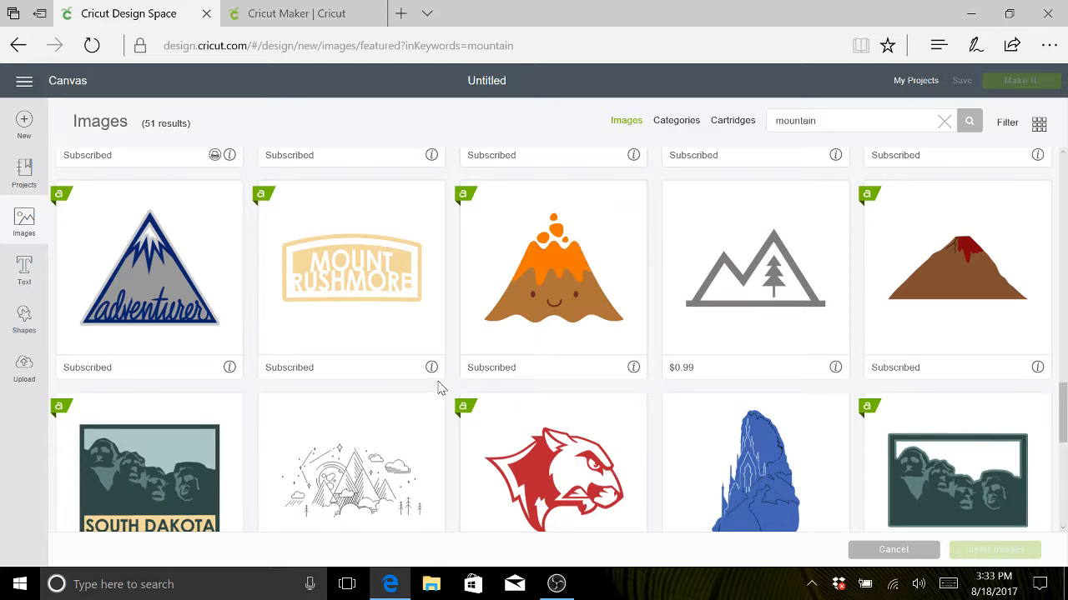
pyautogui.scroll(-2, 439, 388)
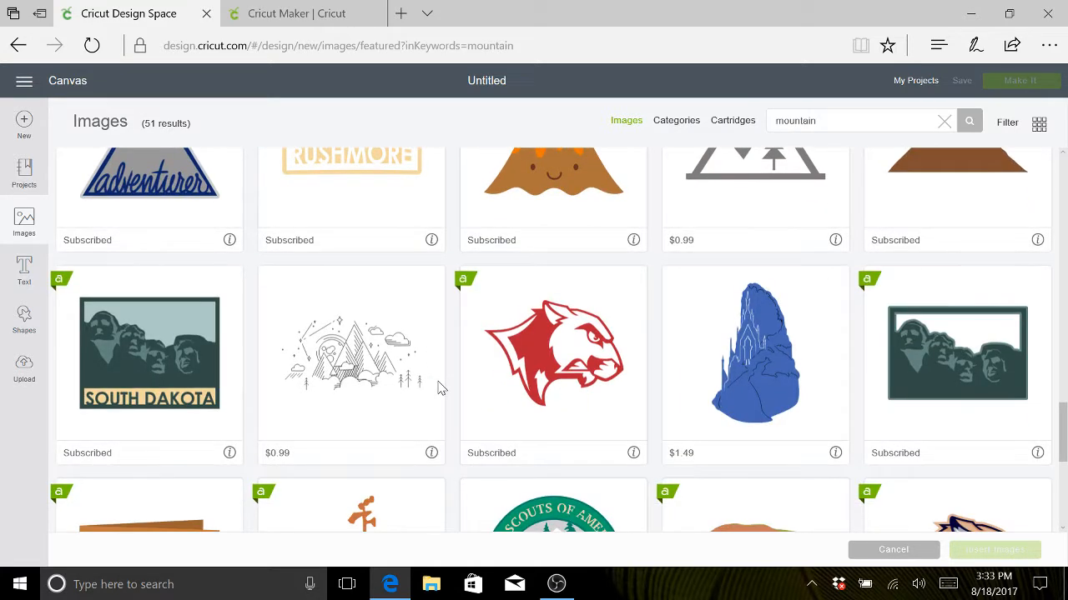
pyautogui.scroll(-3, 439, 387)
pyautogui.scroll(-2, 439, 388)
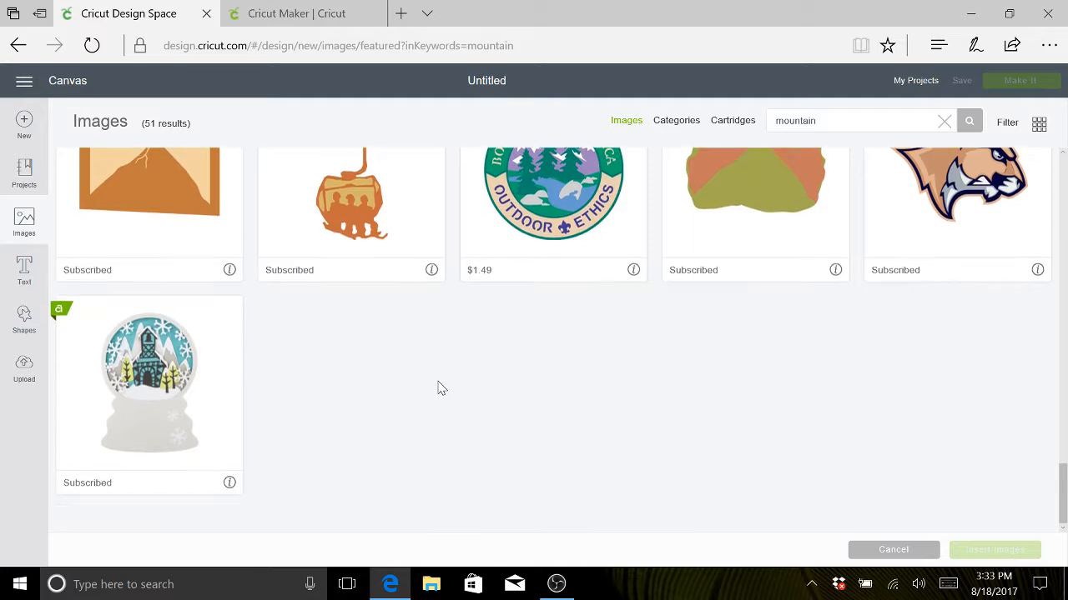
pyautogui.scroll(4, 440, 388)
pyautogui.scroll(6, 439, 388)
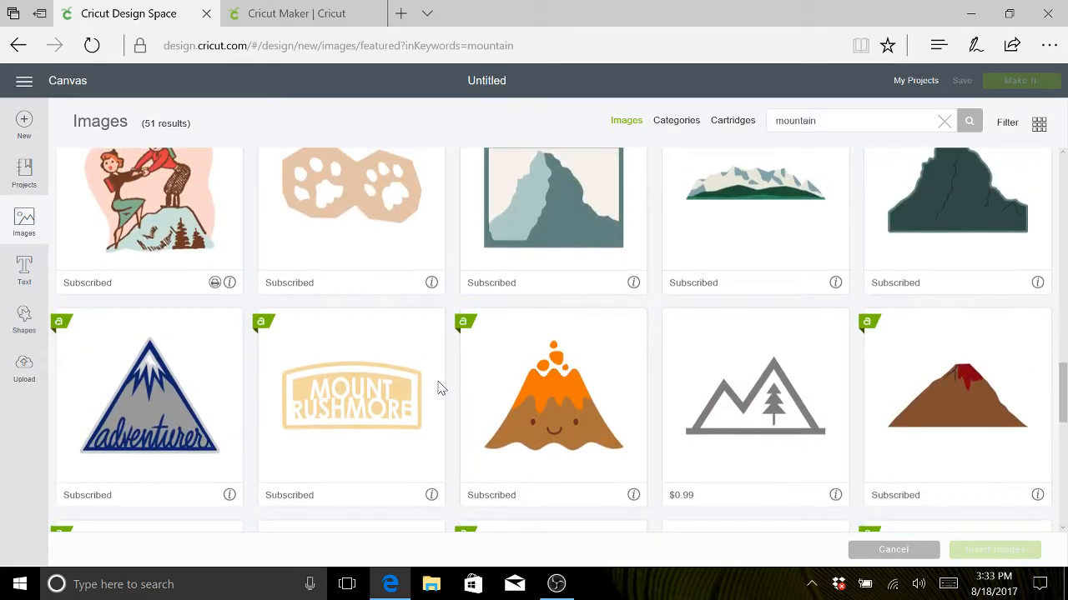
pyautogui.scroll(7, 440, 388)
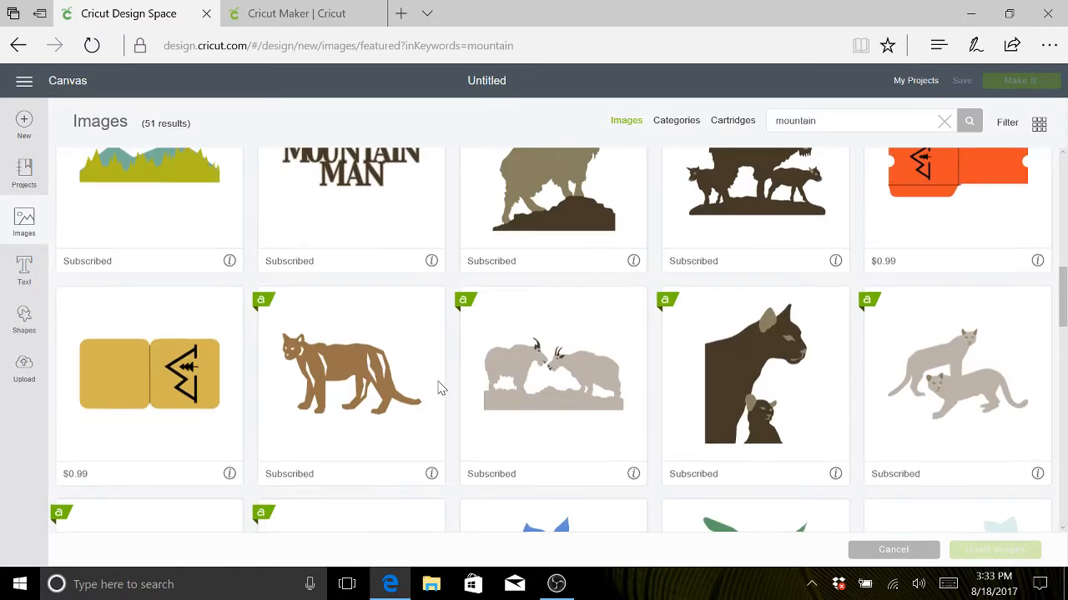
pyautogui.scroll(3, 440, 388)
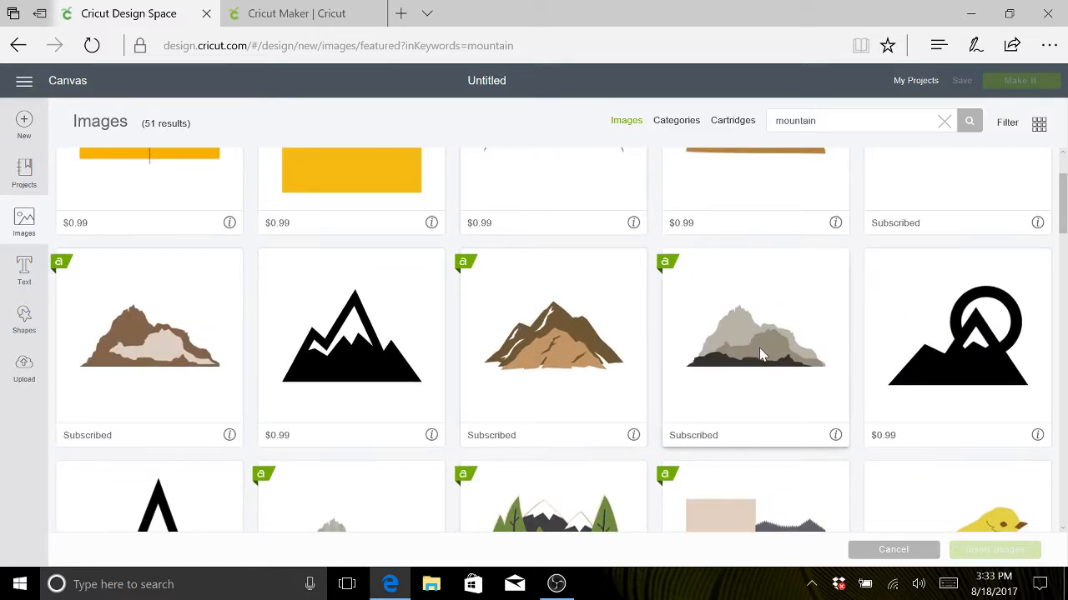
# - Insert the two-tone brown mountain image onto the canvas, dropping the additionally picked grey mountain from the selection
pyautogui.click(556, 355)
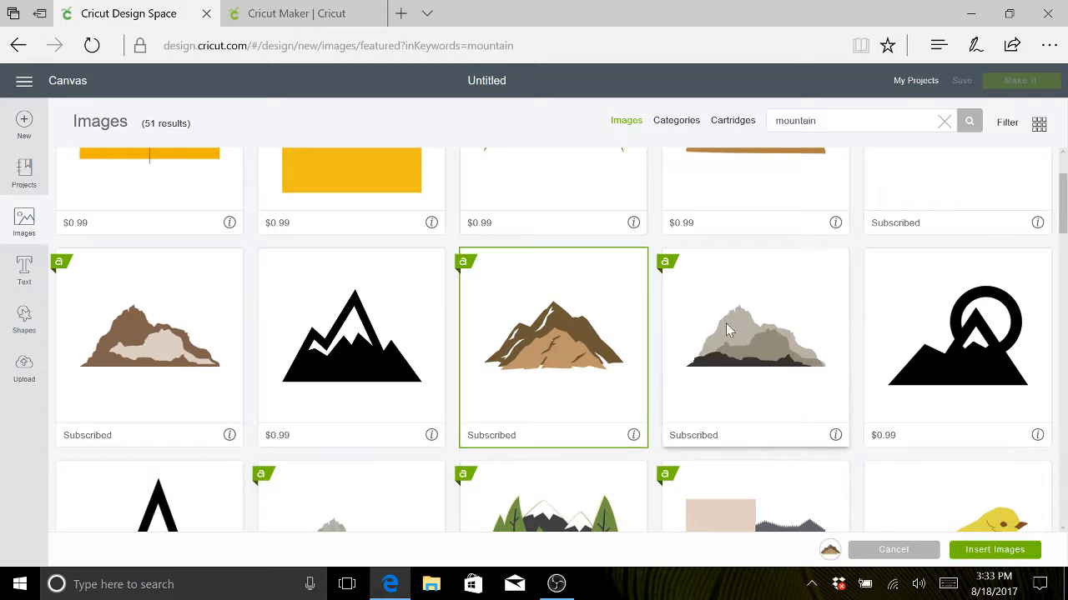
pyautogui.click(754, 357)
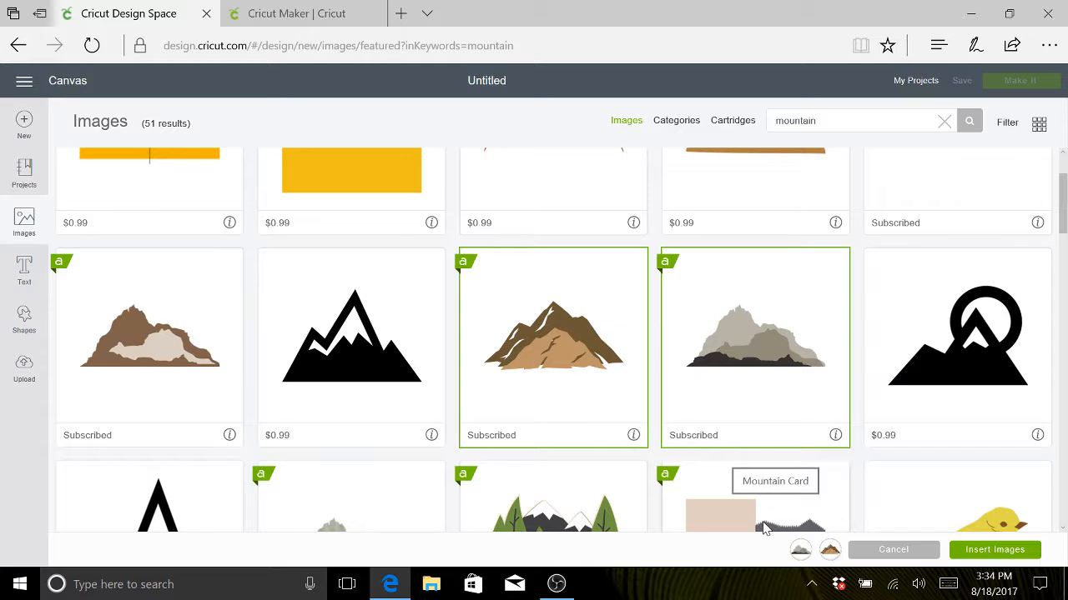
pyautogui.moveTo(813, 557)
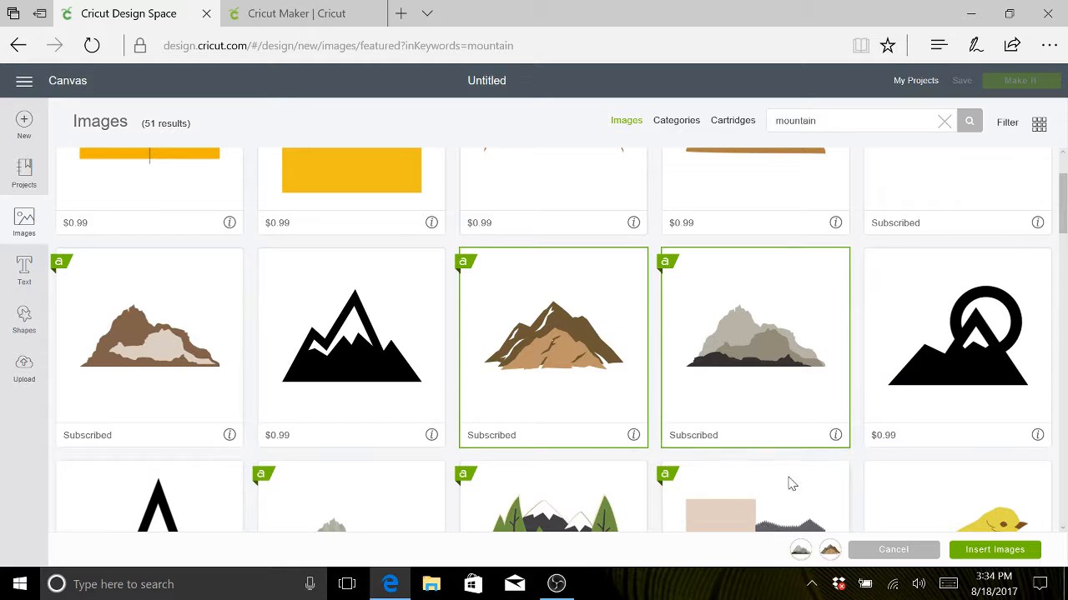
pyautogui.click(800, 550)
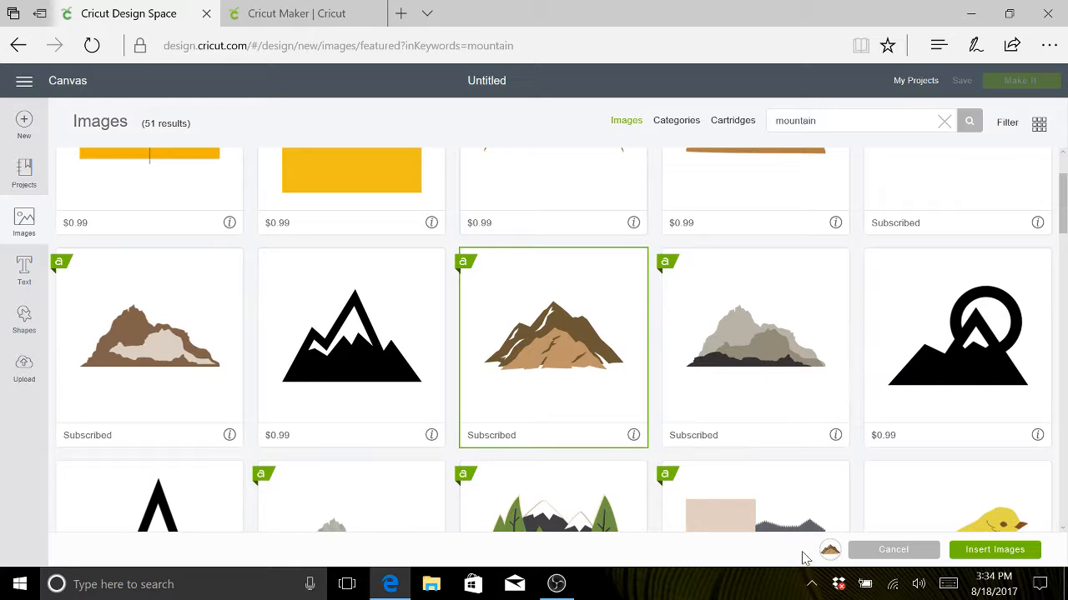
pyautogui.click(995, 549)
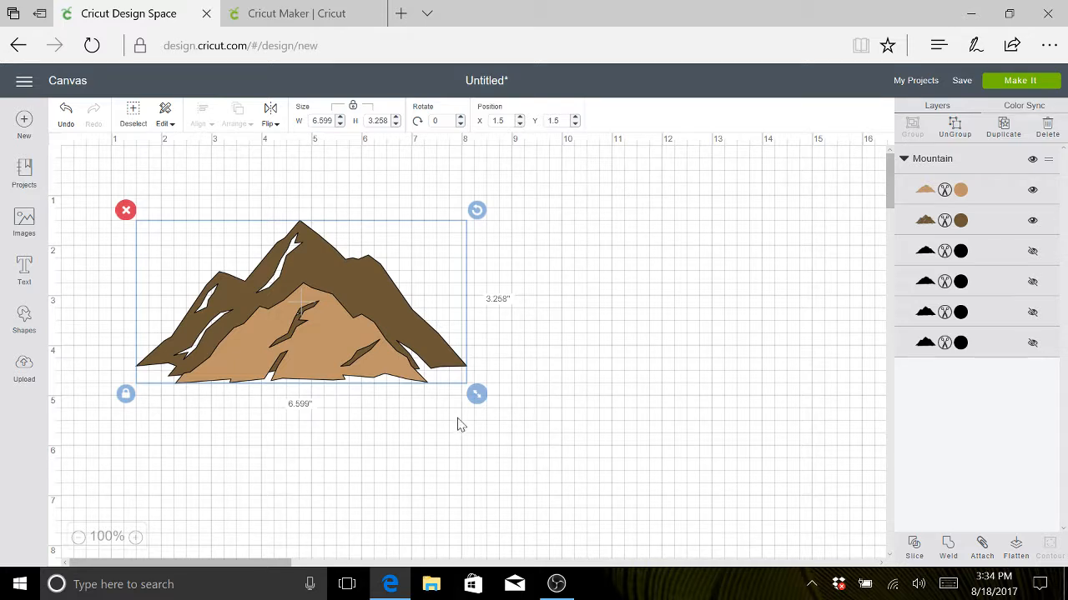
# - Enlarge the mountain to about 9.6 in wide, then unlock its proportions and stretch it to about 9.47 × 5.26 in
pyautogui.moveTo(477, 395); pyautogui.dragTo(632, 472)
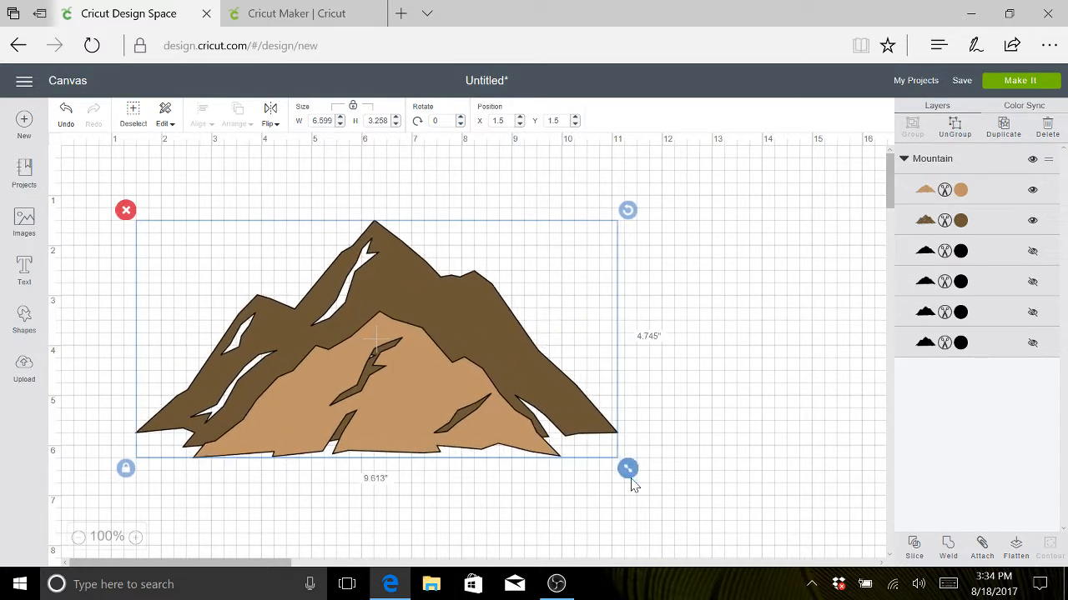
pyautogui.click(125, 468)
pyautogui.moveTo(360, 422)
pyautogui.mouseDown()
pyautogui.moveTo(358, 471)
pyautogui.moveTo(360, 432)
pyautogui.mouseUp()
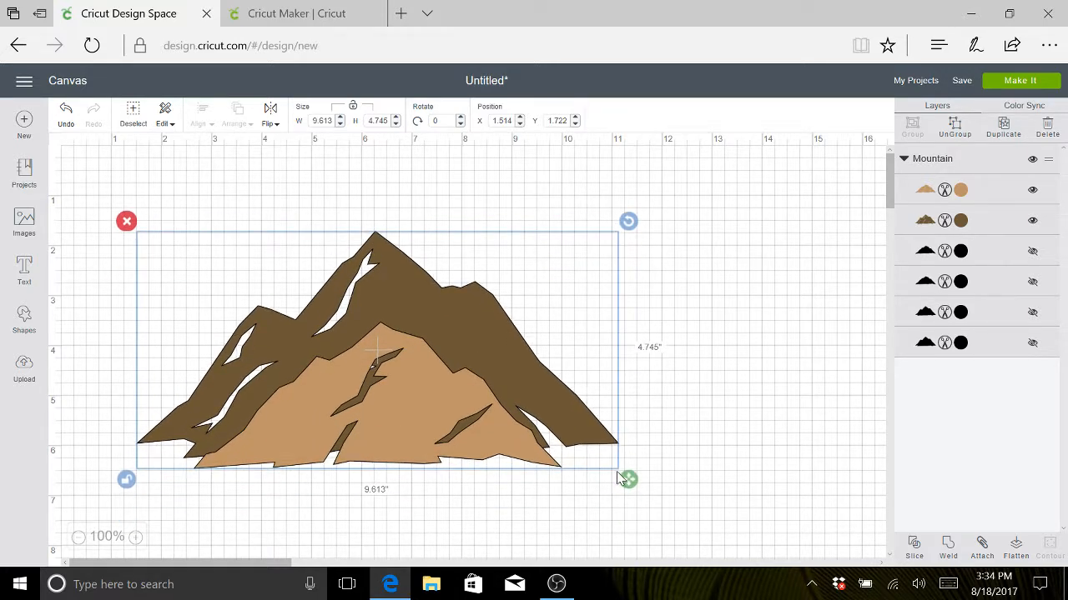
pyautogui.moveTo(628, 481); pyautogui.dragTo(623, 512)
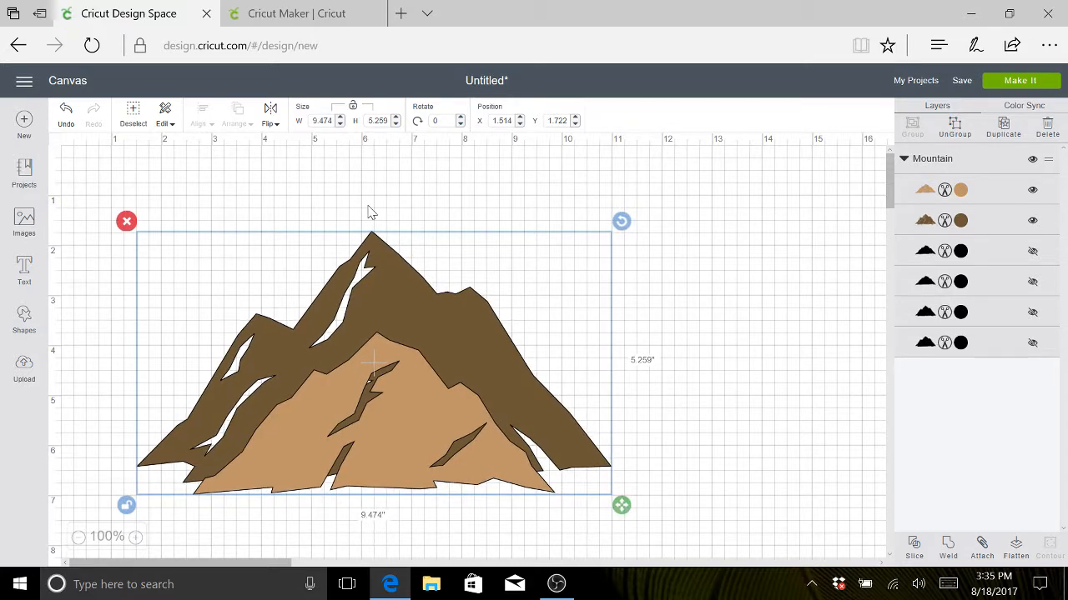
pyautogui.click(342, 203)
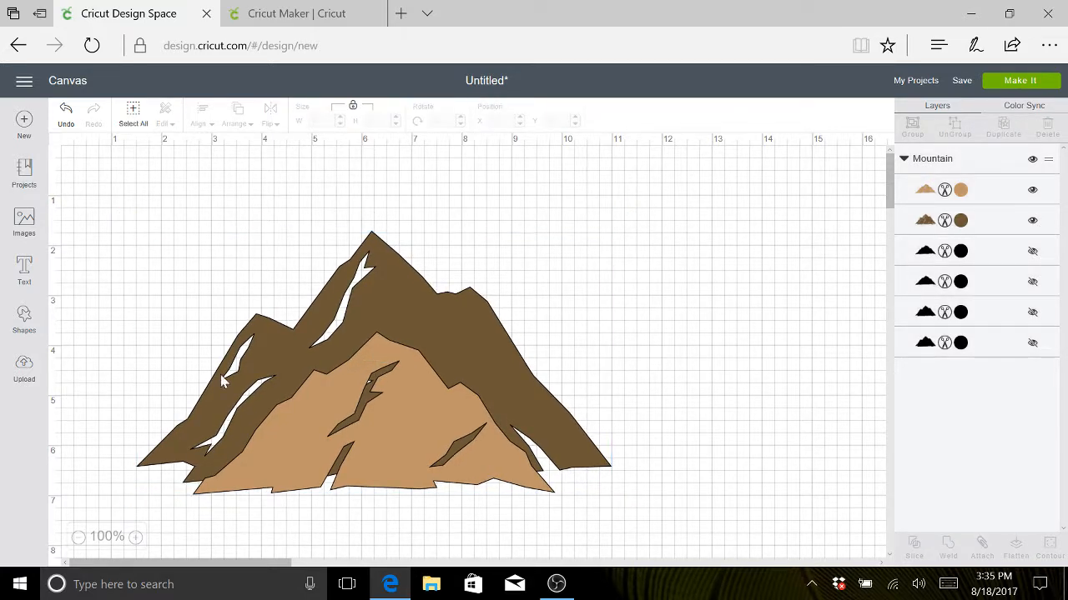
# - Stretch the mountain further with unlocked proportions to about 9.17 in wide and 5.9 in high
pyautogui.click(388, 380)
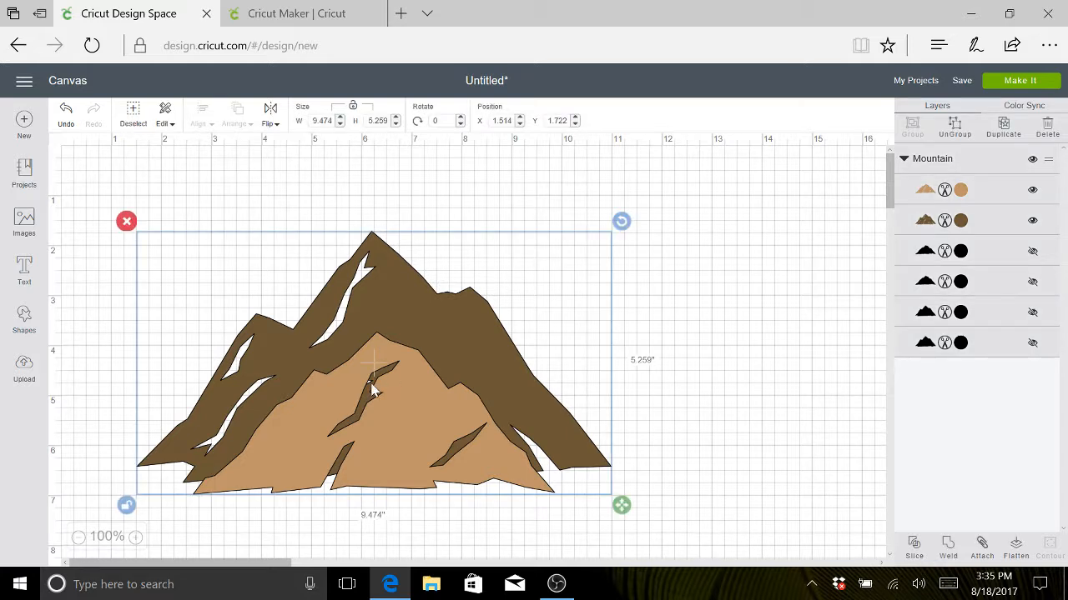
pyautogui.click(127, 506)
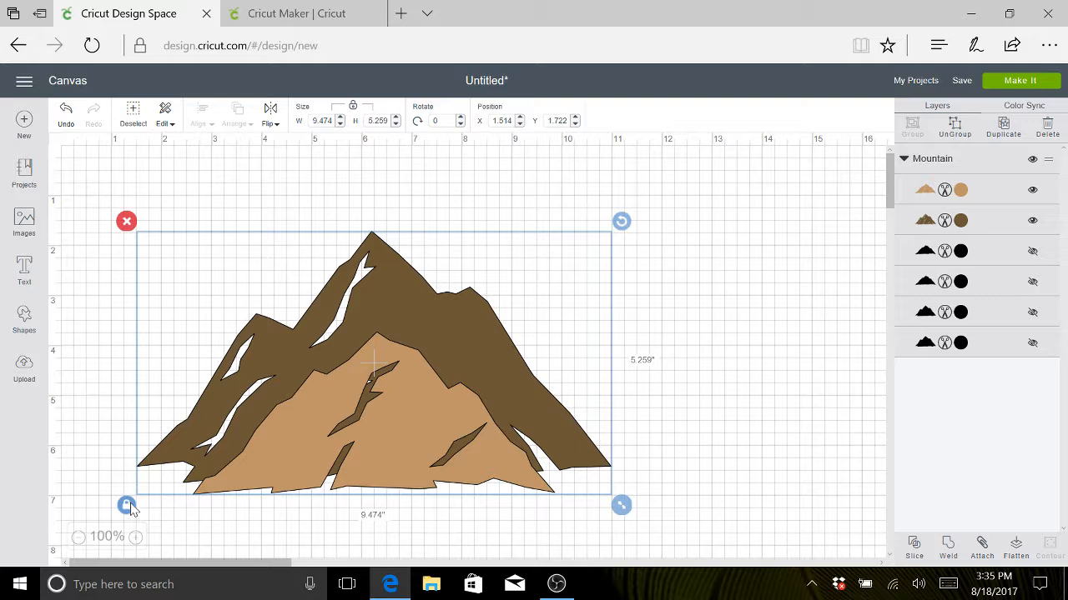
pyautogui.click(127, 507)
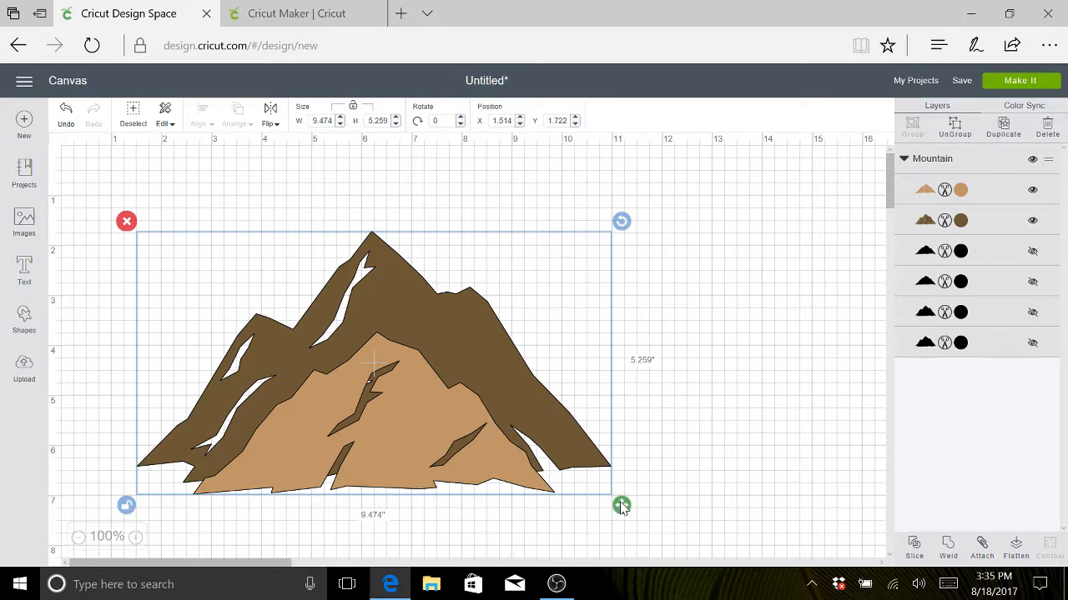
pyautogui.moveTo(621, 507); pyautogui.dragTo(606, 537)
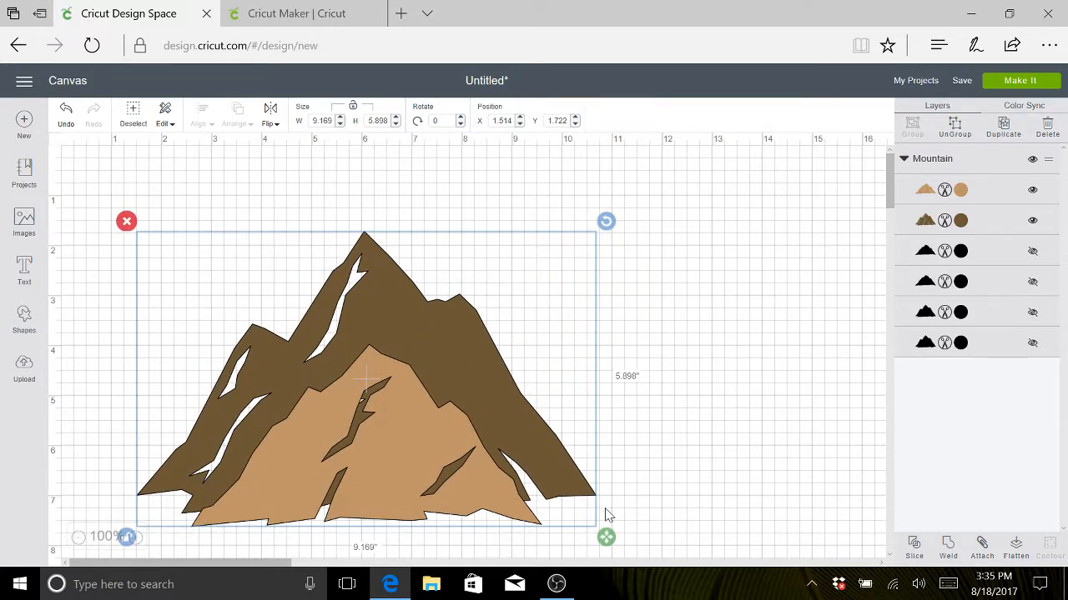
pyautogui.click(613, 463)
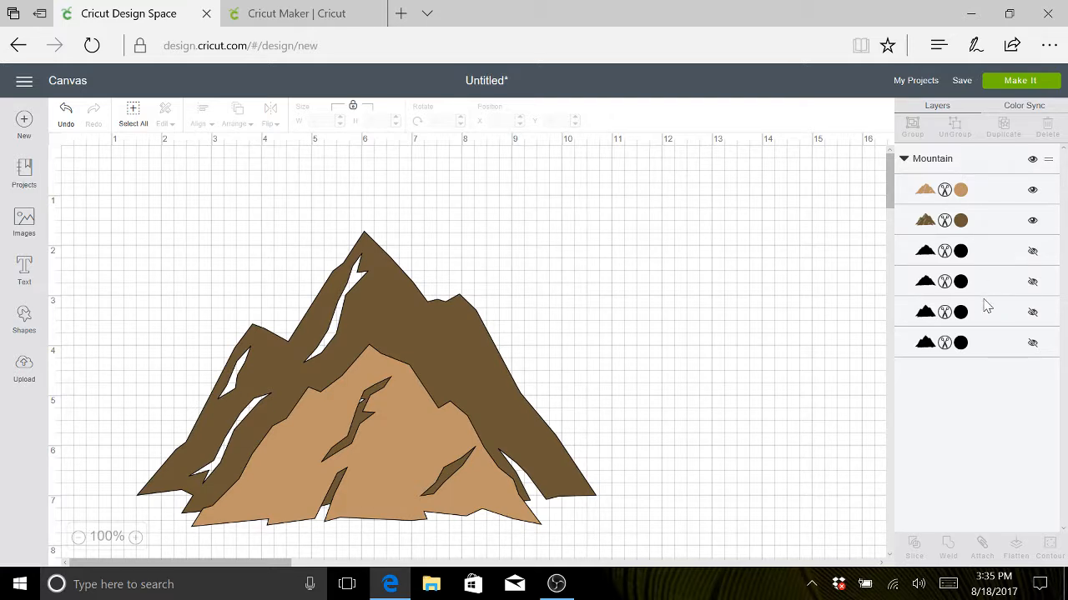
# - Show the third of the four hidden black mountain layers to examine its effect, and hide it again
pyautogui.click(1032, 313)
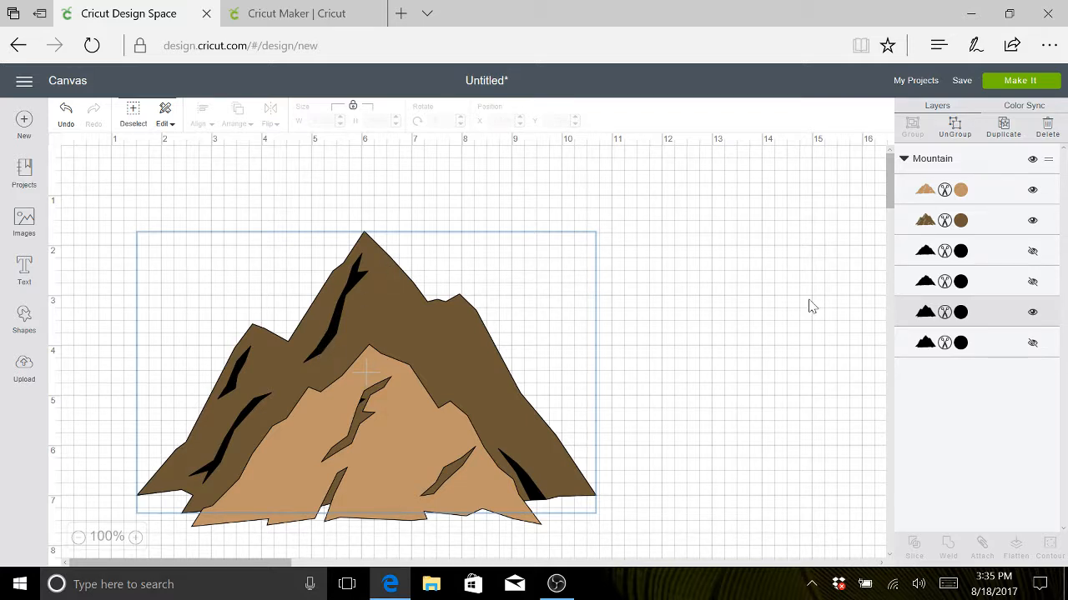
pyautogui.click(1033, 313)
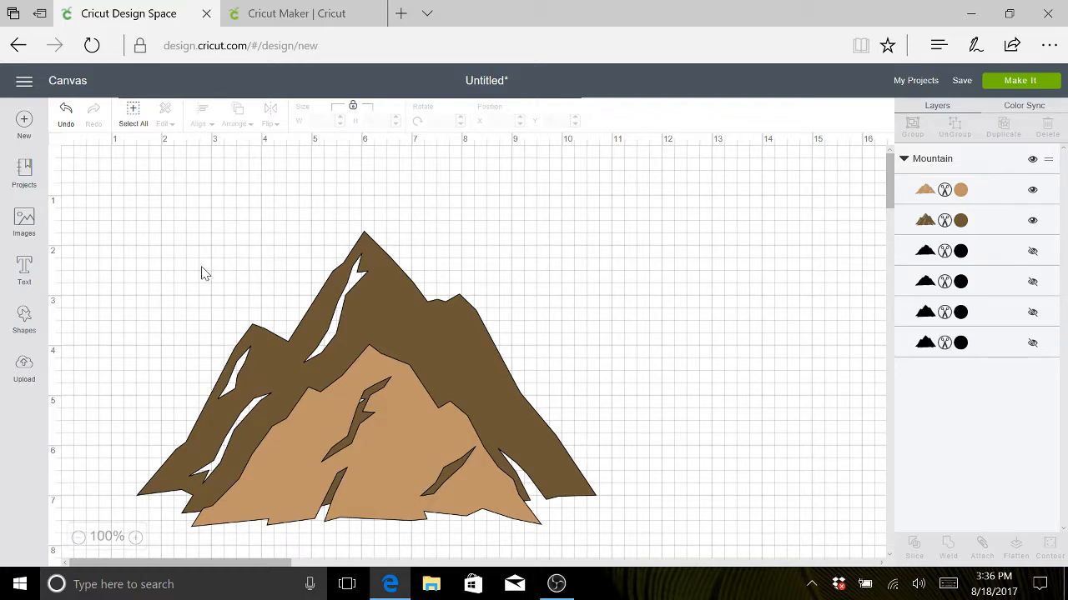
# - Add a text object reading "Faith can move mountains" to the canvas
pyautogui.click(140, 252)
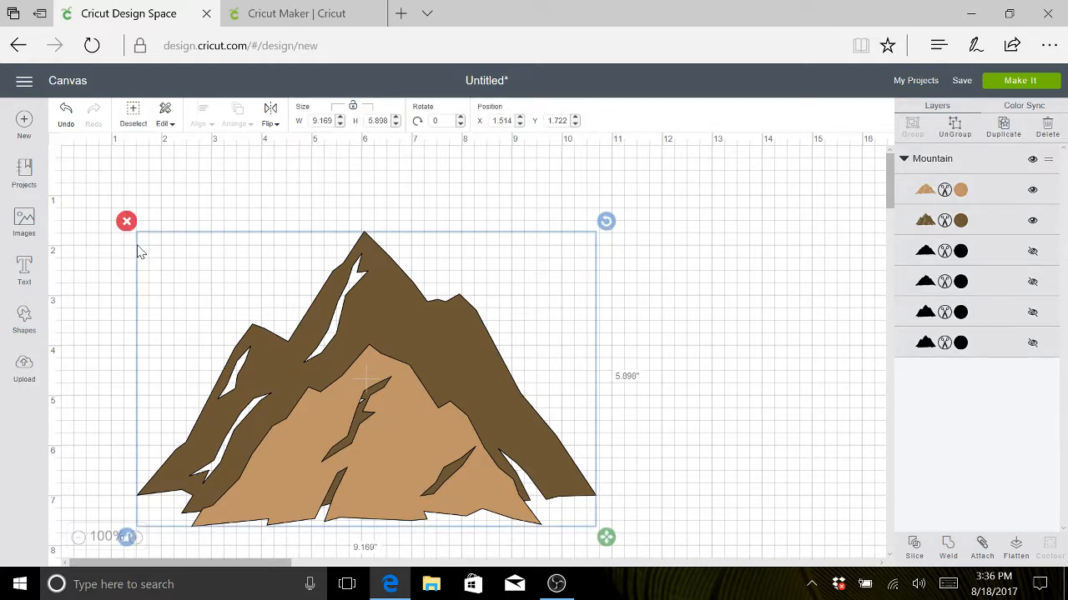
pyautogui.click(115, 271)
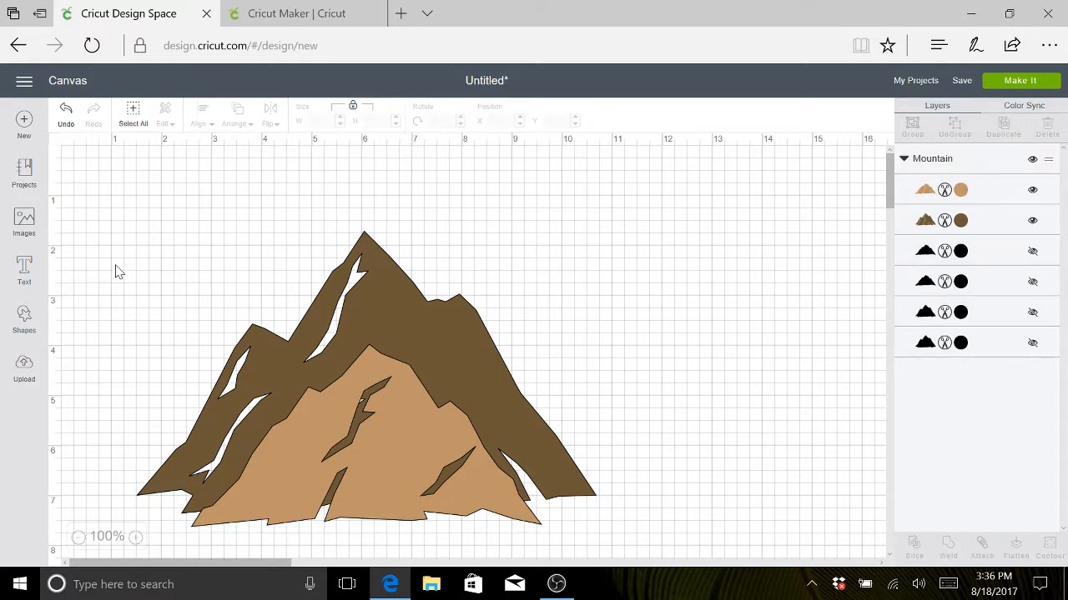
pyautogui.click(24, 268)
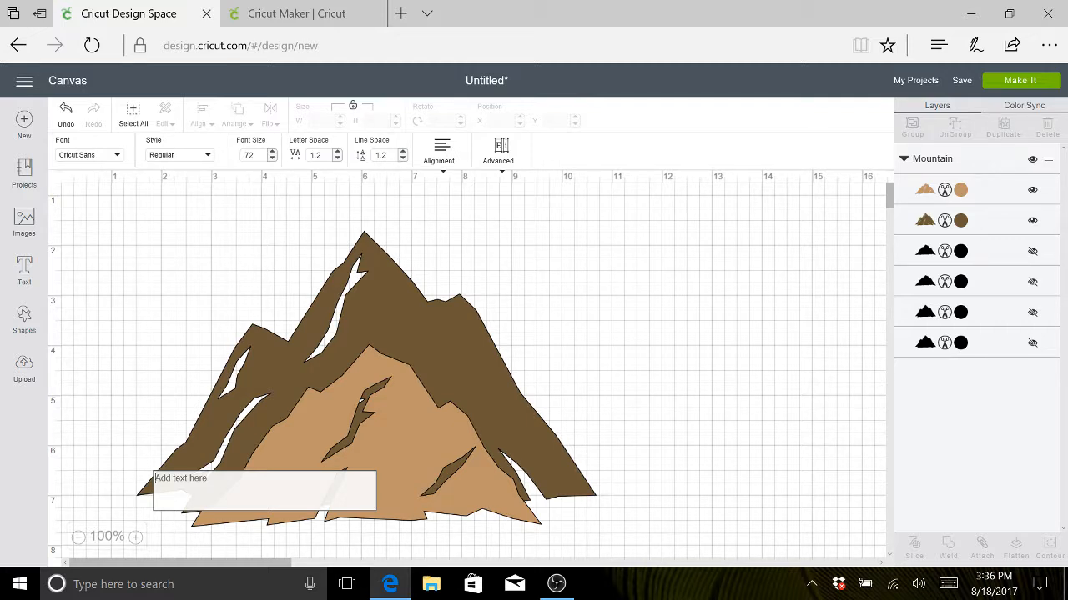
pyautogui.write('F')
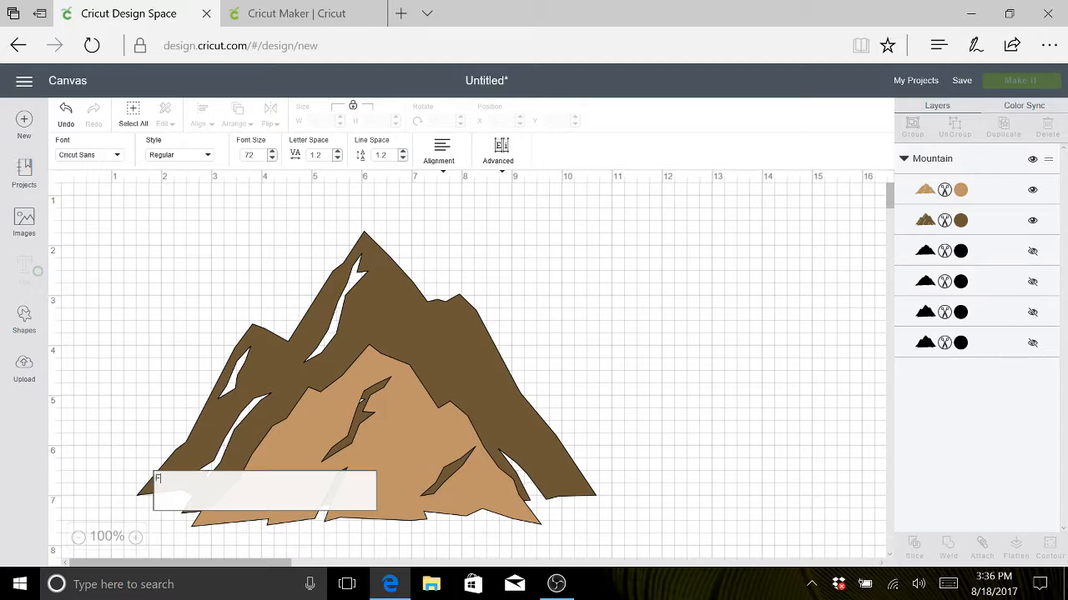
pyautogui.write('aith')
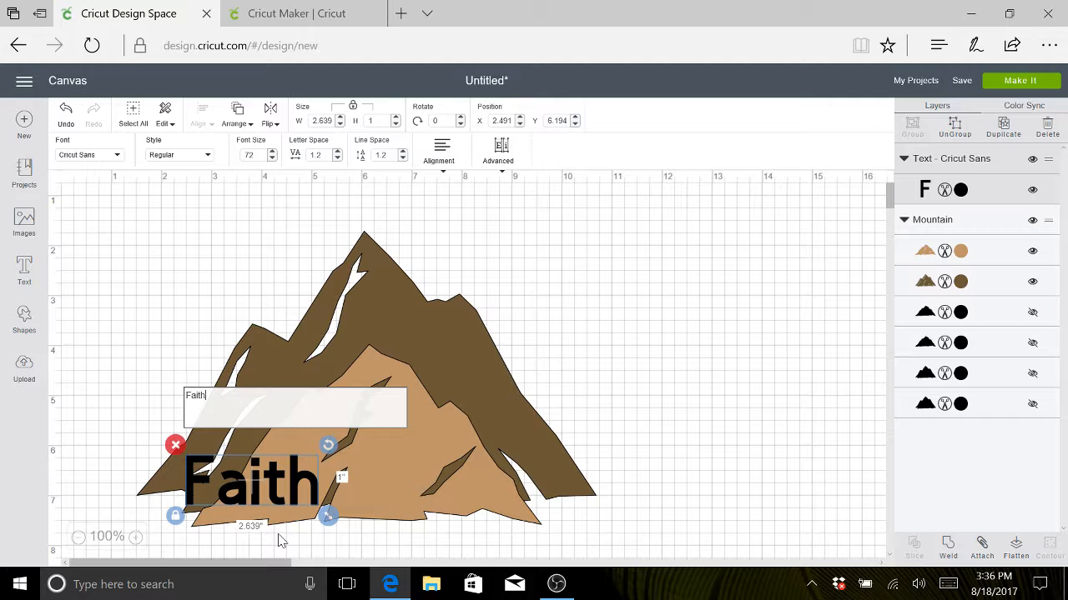
pyautogui.write(' can mo')
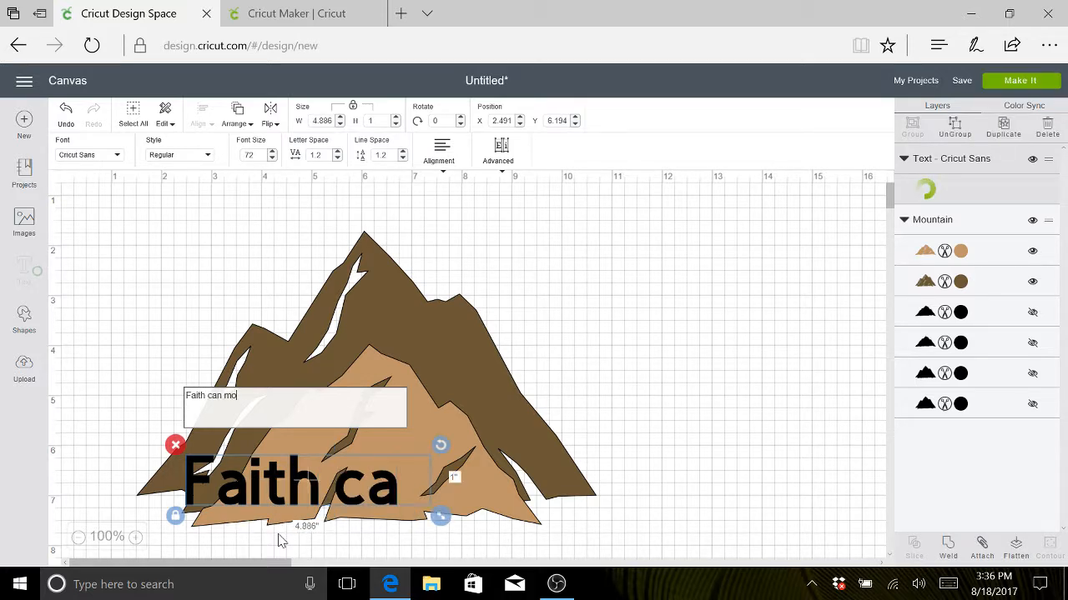
pyautogui.write('ve moun')
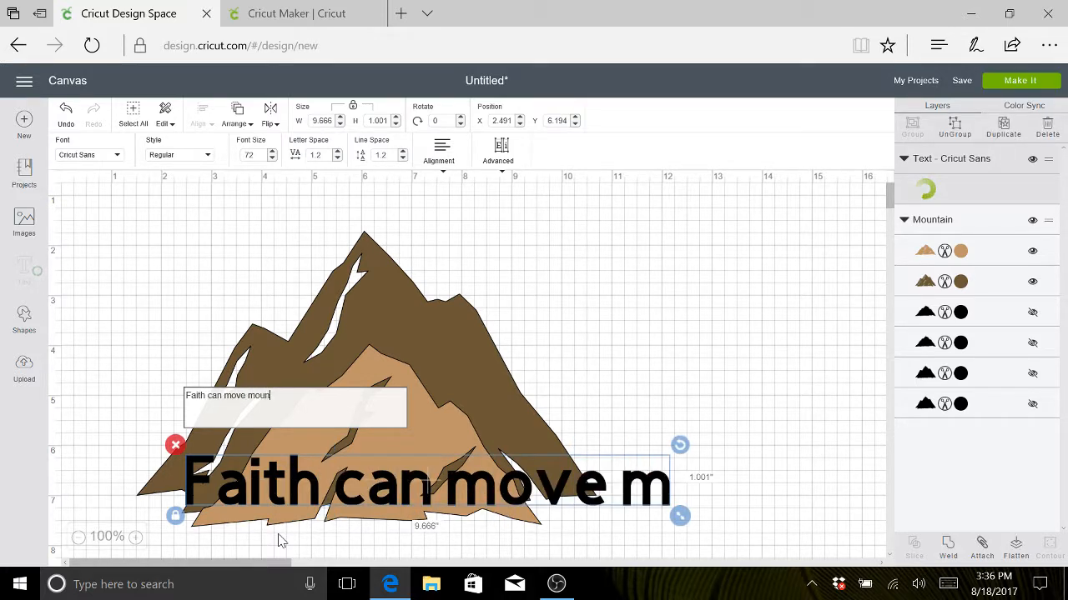
pyautogui.write('tains')
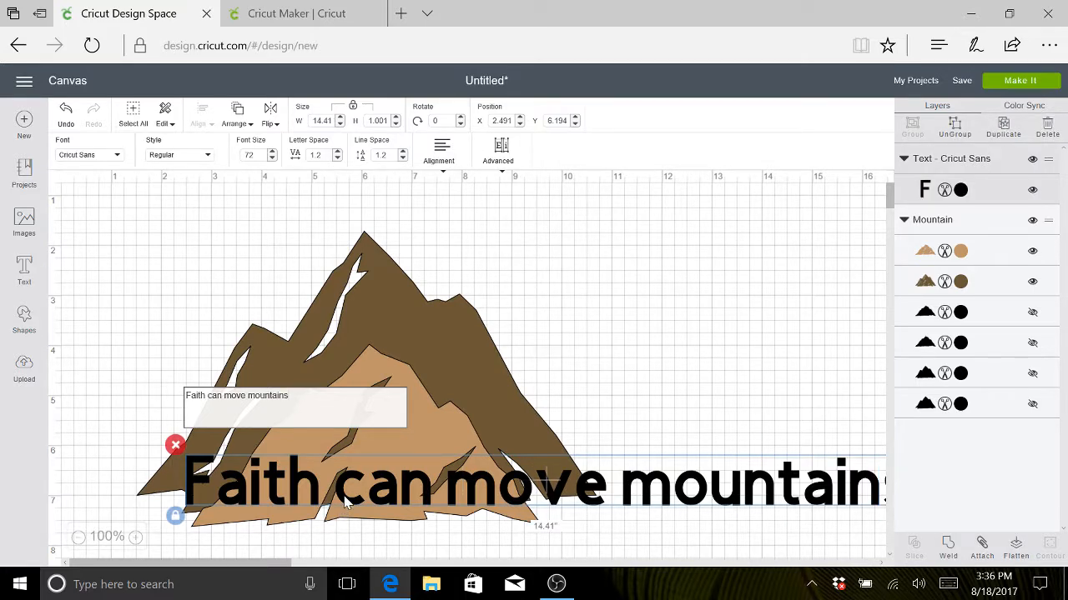
# - Move the phrase up to the mountain's peak, shrink it to about 9.9 in wide and rotate it very slightly counterclockwise
pyautogui.moveTo(347, 500); pyautogui.dragTo(263, 255)
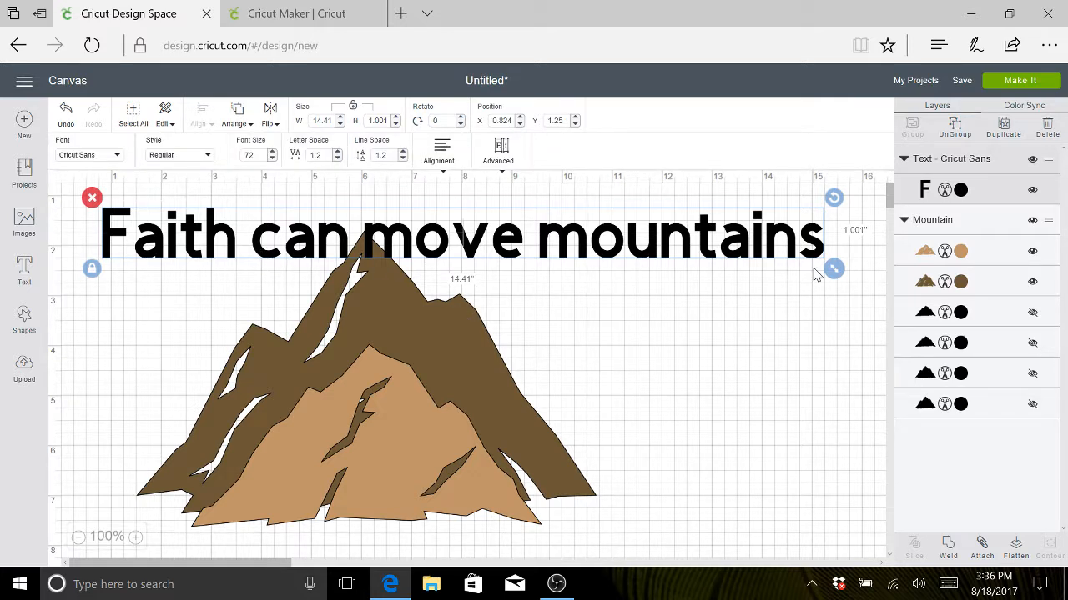
pyautogui.moveTo(834, 268); pyautogui.dragTo(615, 453)
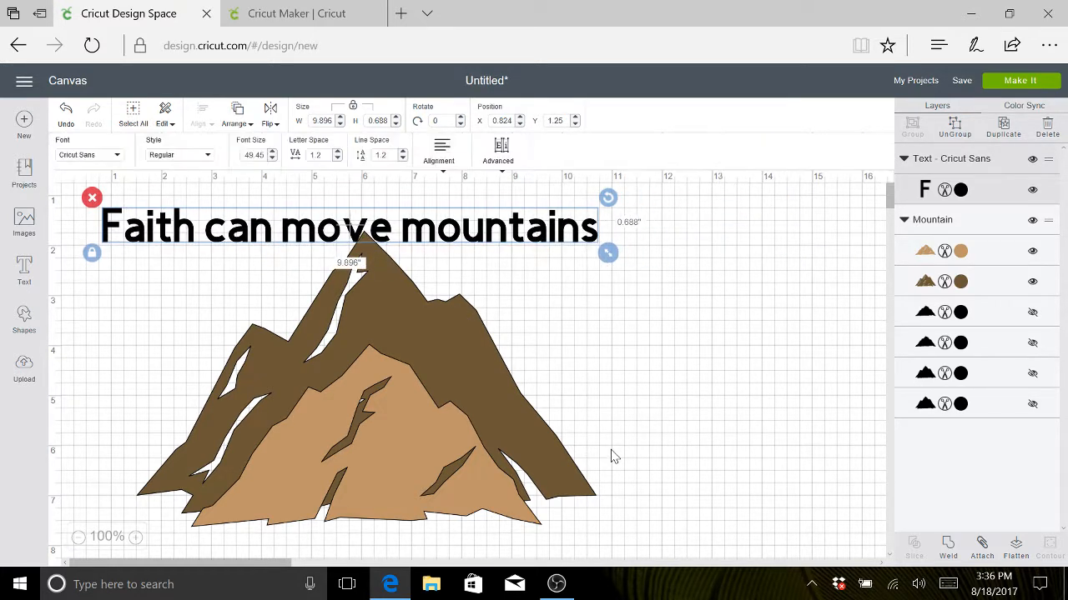
pyautogui.moveTo(607, 198); pyautogui.dragTo(632, 196)
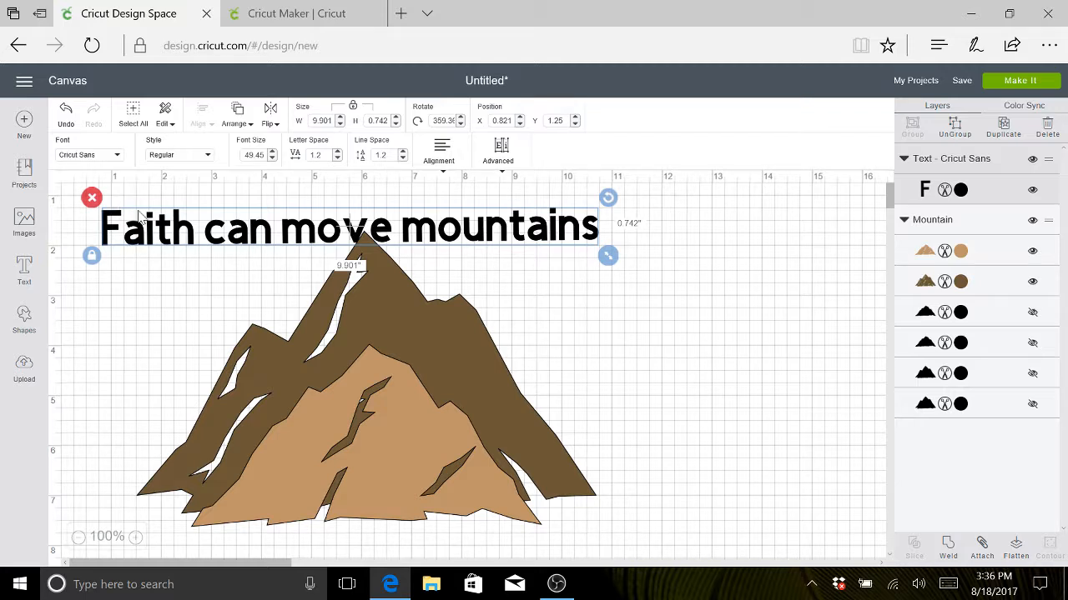
# - Shorten the phrase to just "Faith" and enlarge it to about 3.82 in wide
pyautogui.doubleClick(354, 234)
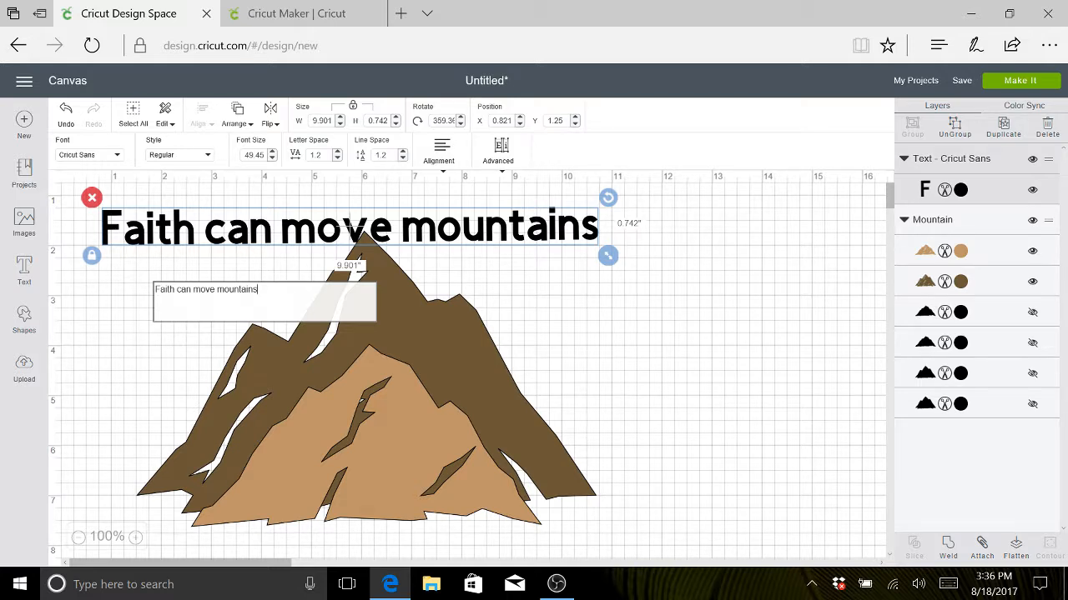
pyautogui.press('BackSpace')
pyautogui.press('BackSpace')
pyautogui.press('BackSpace')
pyautogui.press('BackSpace')
pyautogui.press('BackSpace')
pyautogui.press('BackSpace')
pyautogui.press('BackSpace')
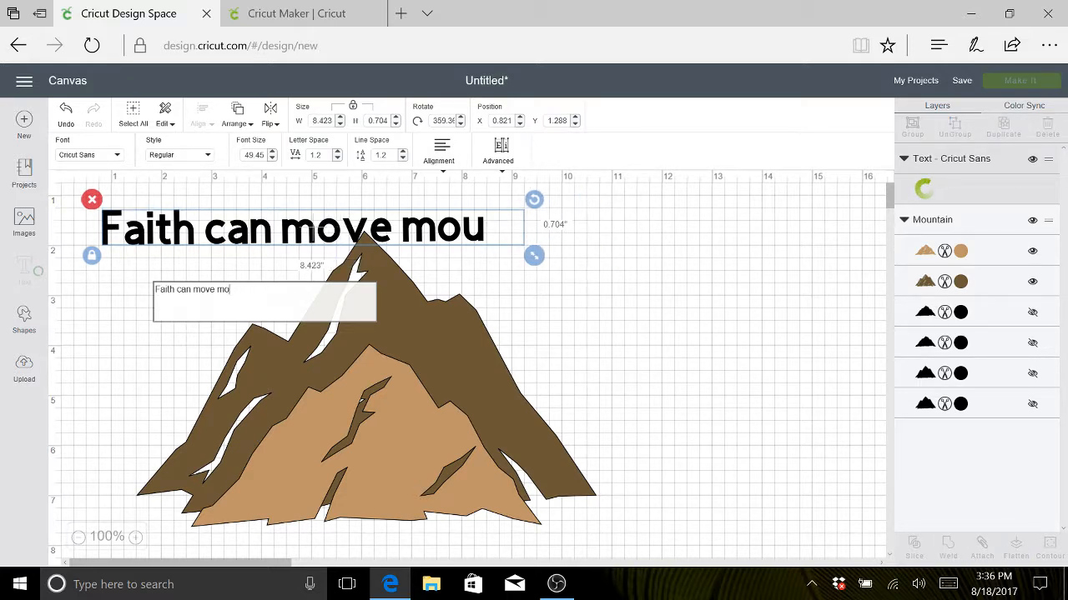
pyautogui.press('BackSpace')
pyautogui.press('BackSpace')
pyautogui.press('BackSpace')
pyautogui.press('BackSpace')
pyautogui.press('BackSpace')
pyautogui.press('BackSpace')
pyautogui.press('BackSpace')
pyautogui.press('BackSpace')
pyautogui.press('BackSpace')
pyautogui.press('BackSpace')
pyautogui.press('BackSpace')
pyautogui.press('BackSpace')
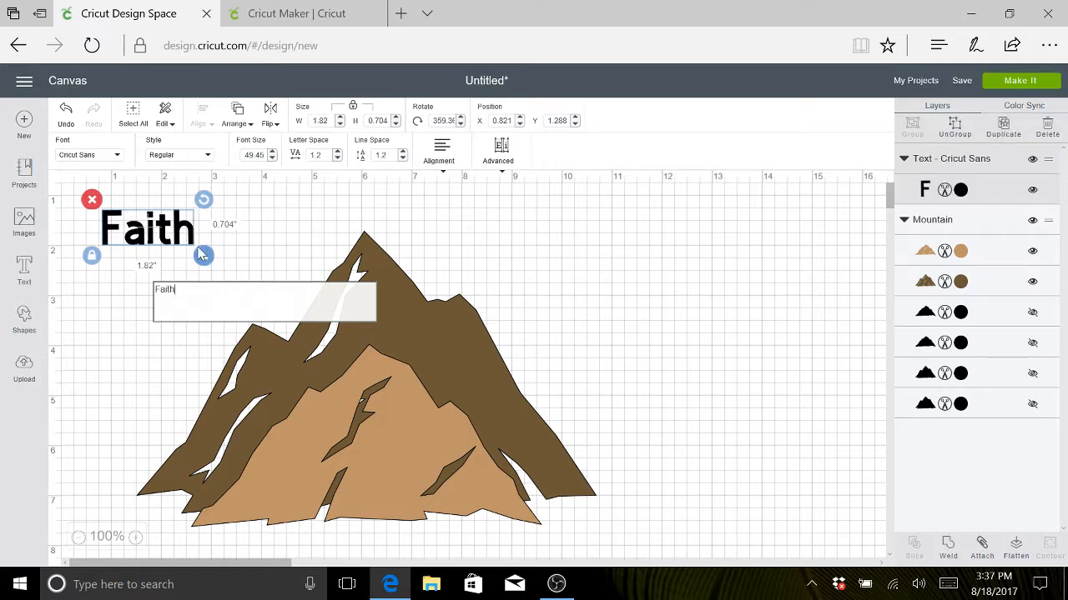
pyautogui.moveTo(205, 258); pyautogui.dragTo(307, 309)
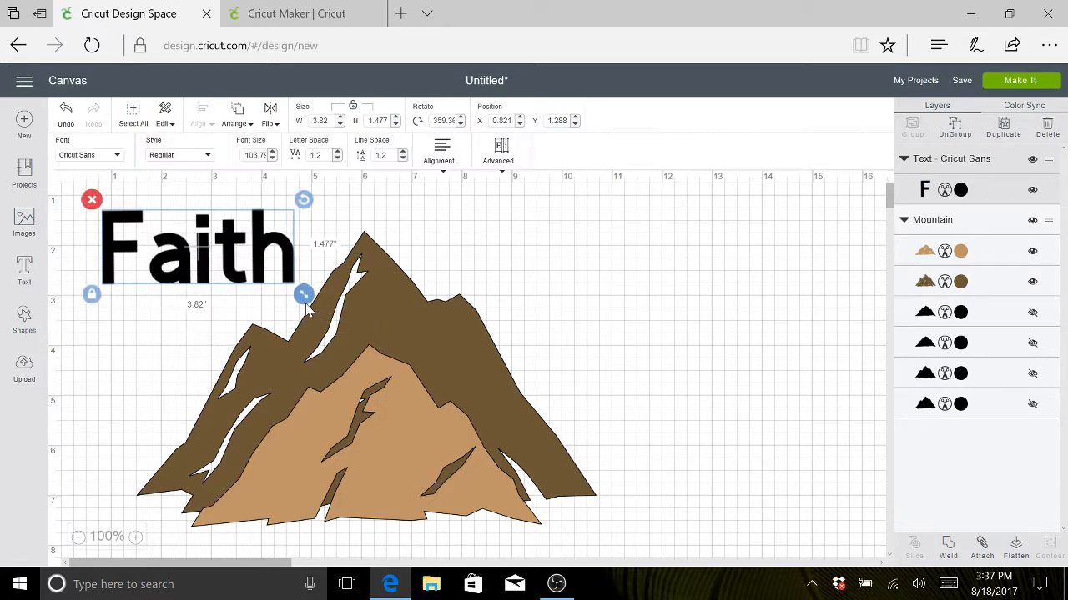
# - Add a separate text object reading "can move" and place it to the right of the mountain's peak
pyautogui.click(23, 271)
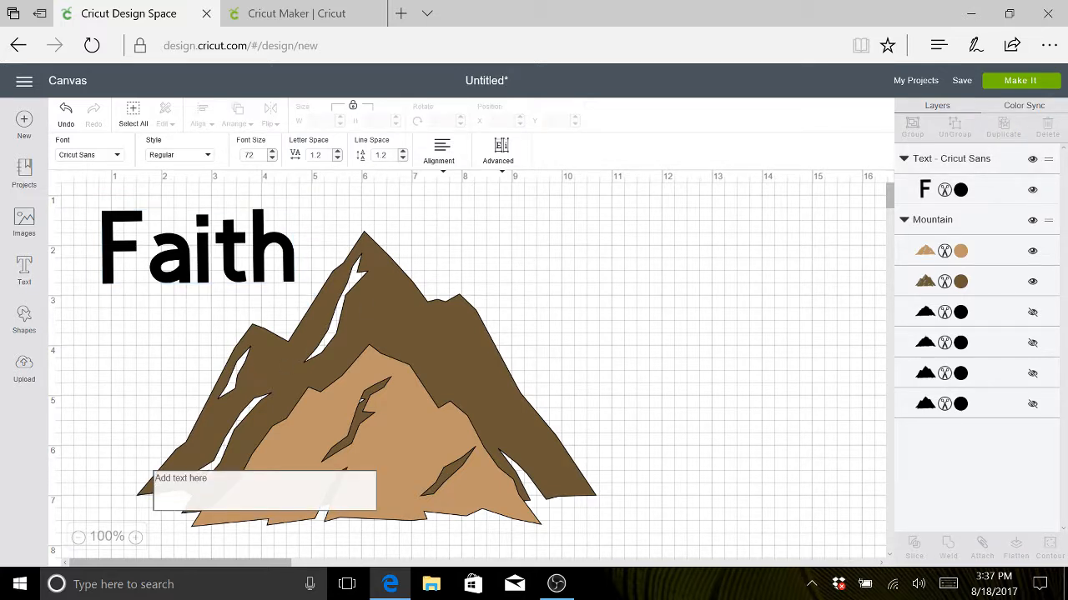
pyautogui.write('can')
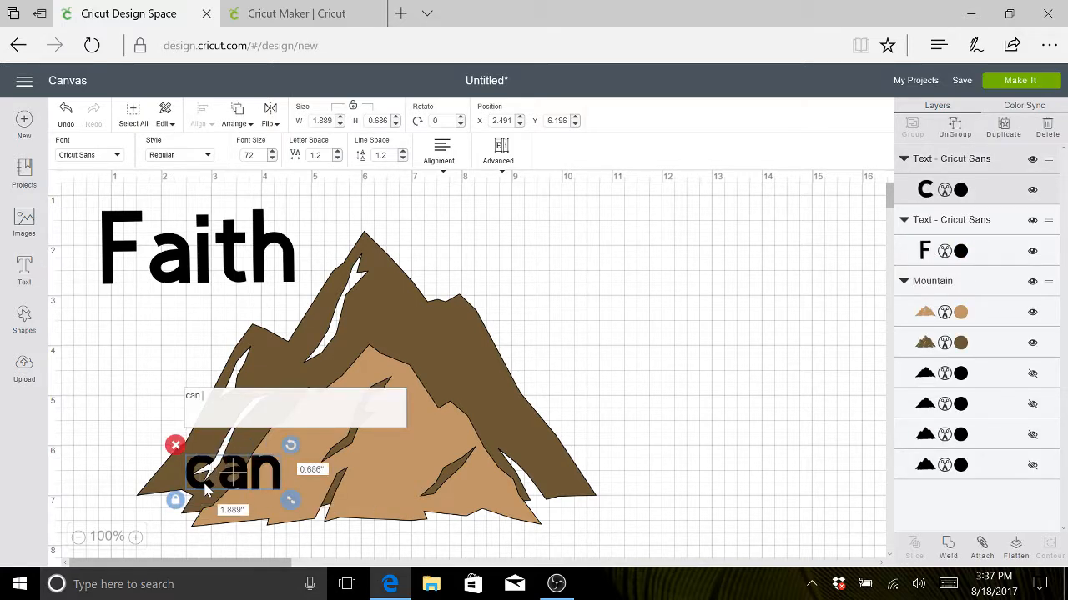
pyautogui.write(' move')
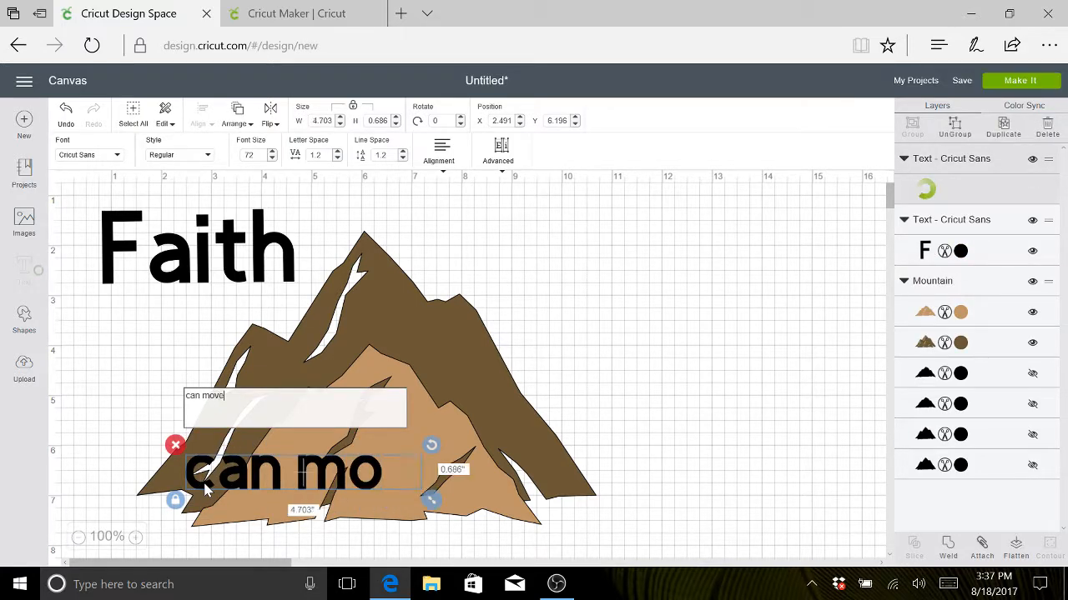
pyautogui.click(525, 364)
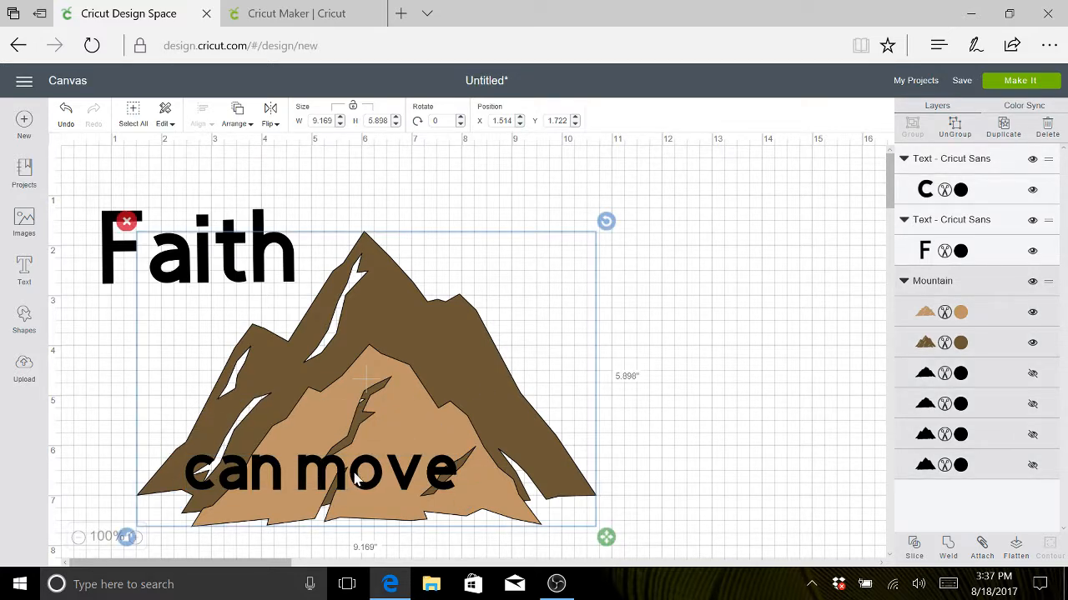
pyautogui.scroll(-3, 423, 375)
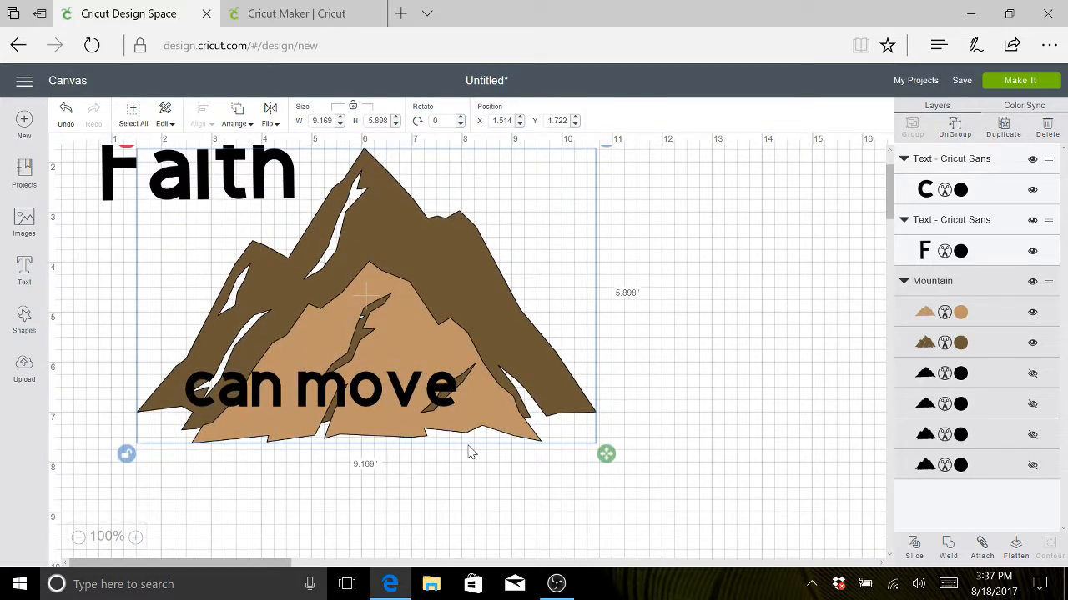
pyautogui.scroll(-1, 469, 448)
pyautogui.scroll(3, 469, 448)
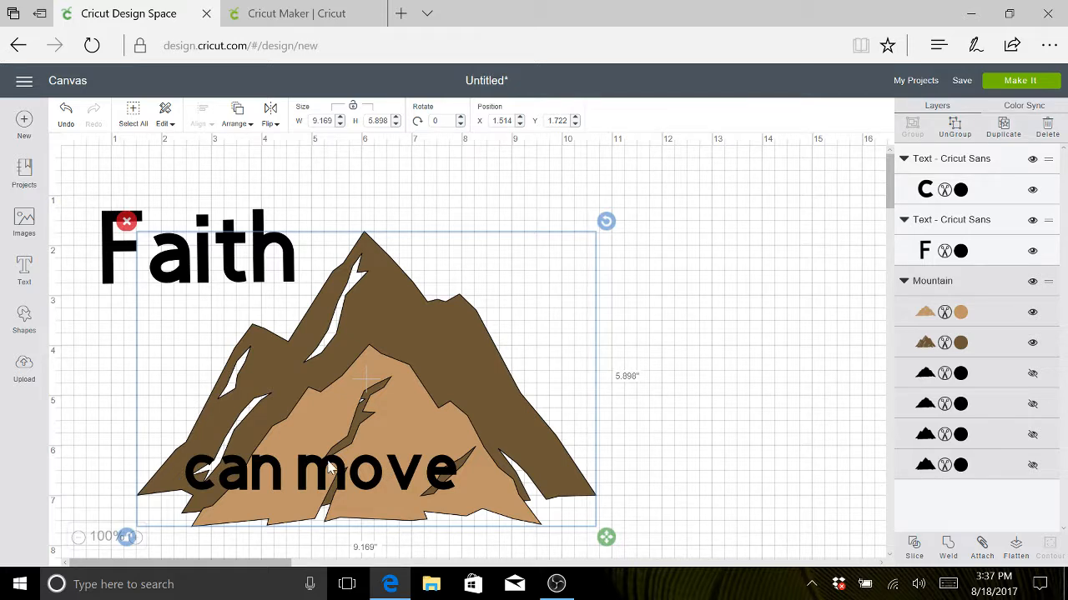
pyautogui.click(764, 333)
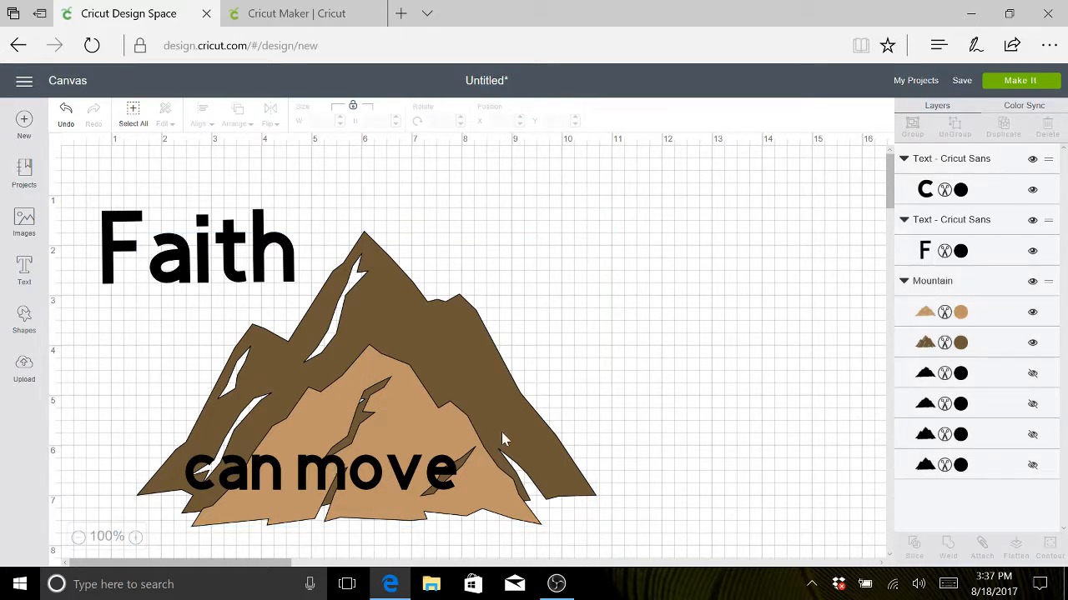
pyautogui.click(390, 467)
pyautogui.moveTo(396, 478); pyautogui.dragTo(709, 246)
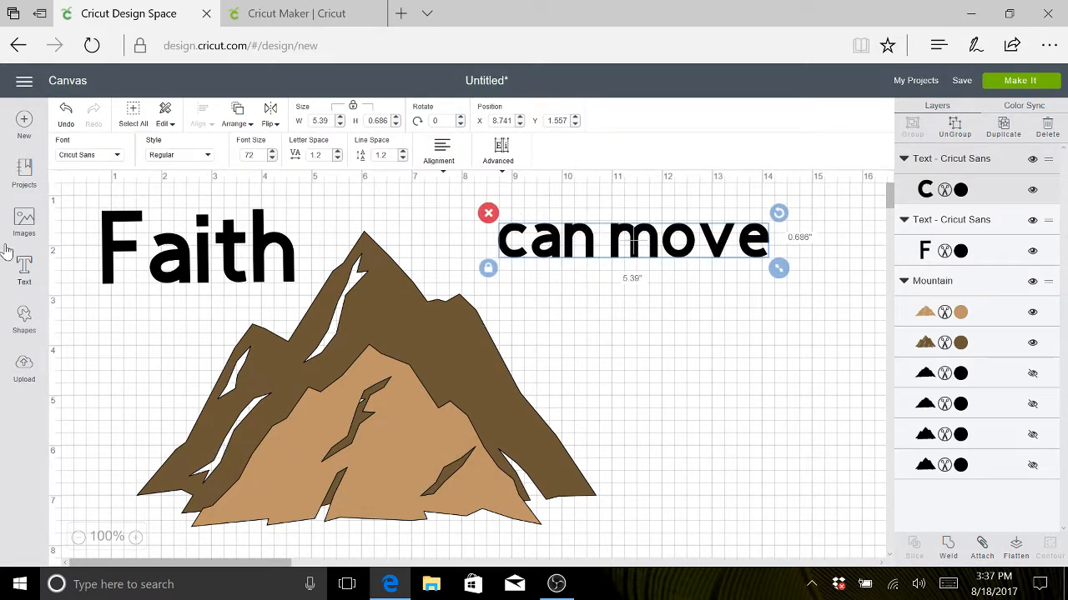
# - Add a text object reading "Mountains" and place it below "can move", beside the mountain's right slope
pyautogui.click(25, 265)
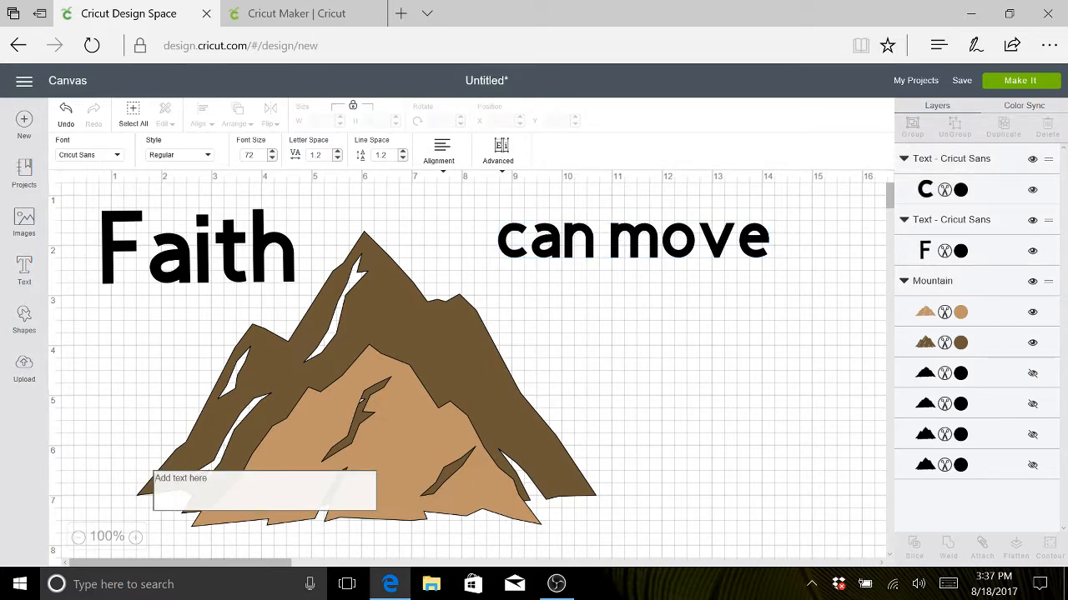
pyautogui.write('Mo')
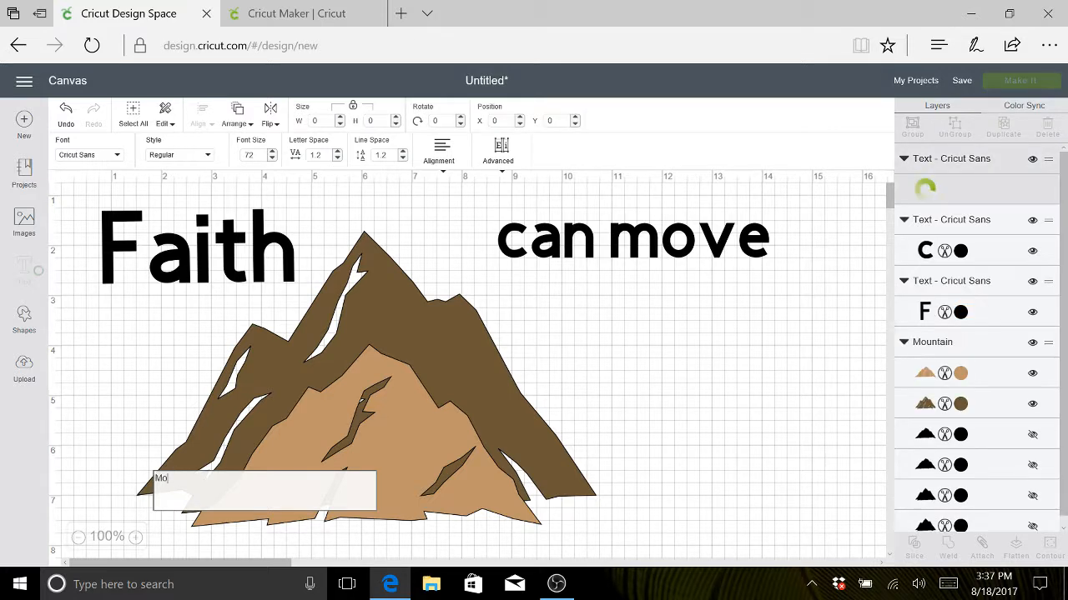
pyautogui.write('unta')
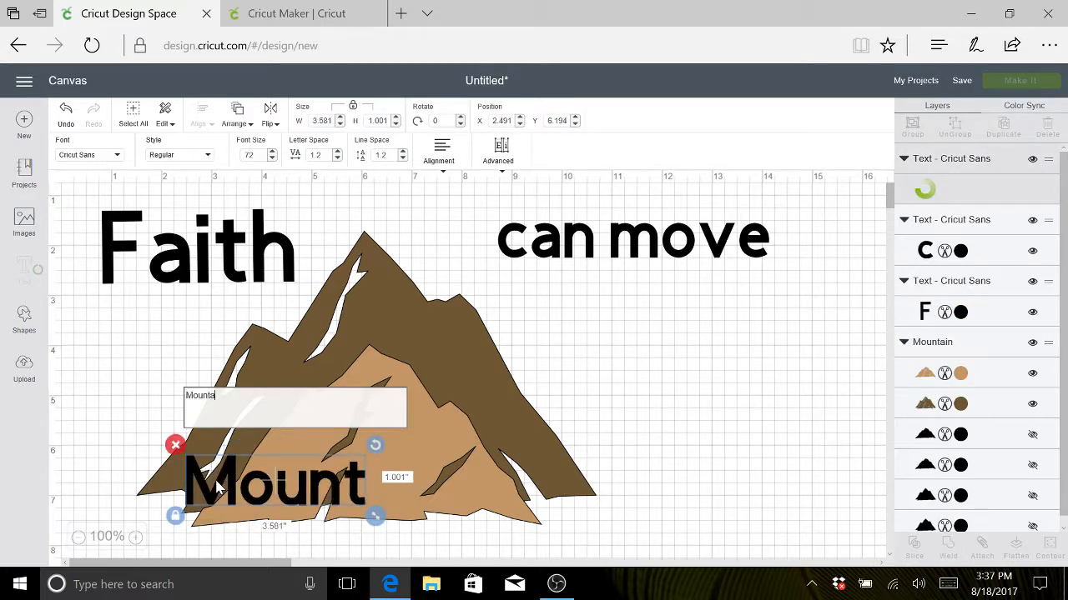
pyautogui.write('ins')
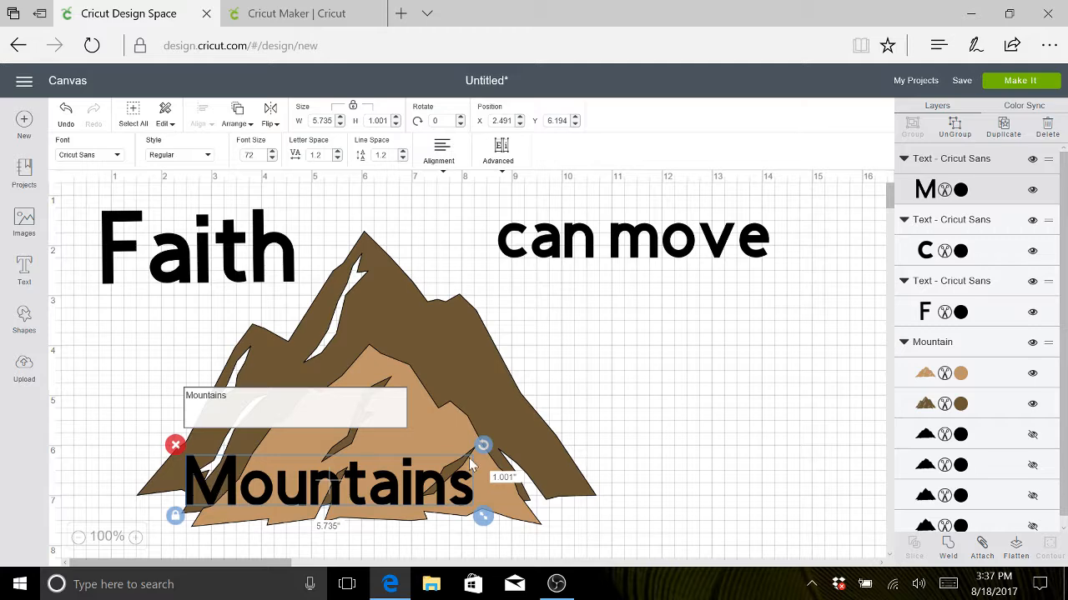
pyautogui.moveTo(410, 478); pyautogui.dragTo(782, 320)
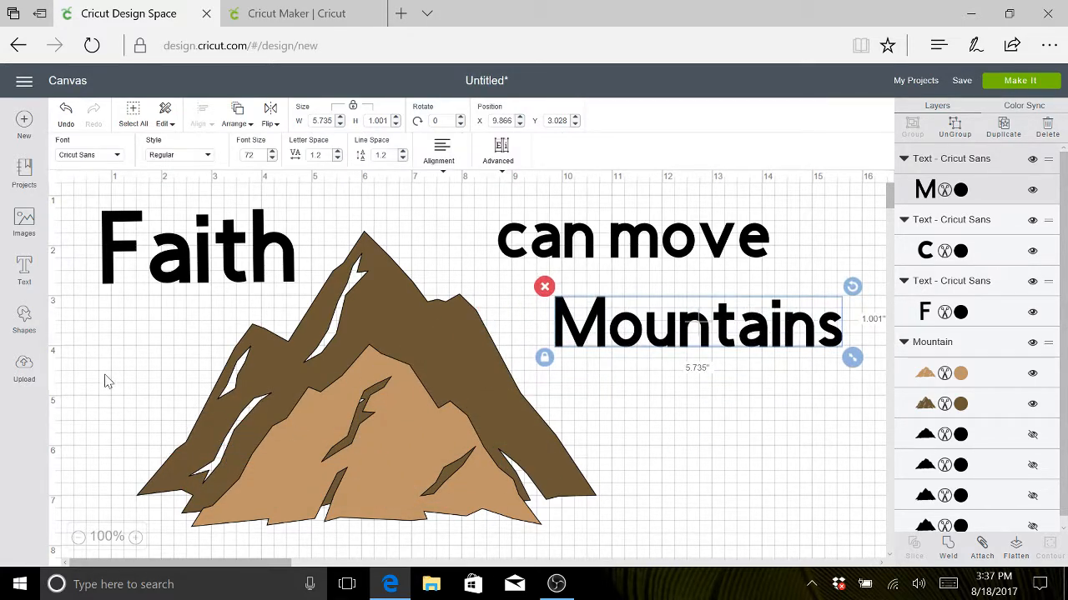
# - Add another text object for the verse reference, beginning with "Matthew 5:"
pyautogui.click(25, 269)
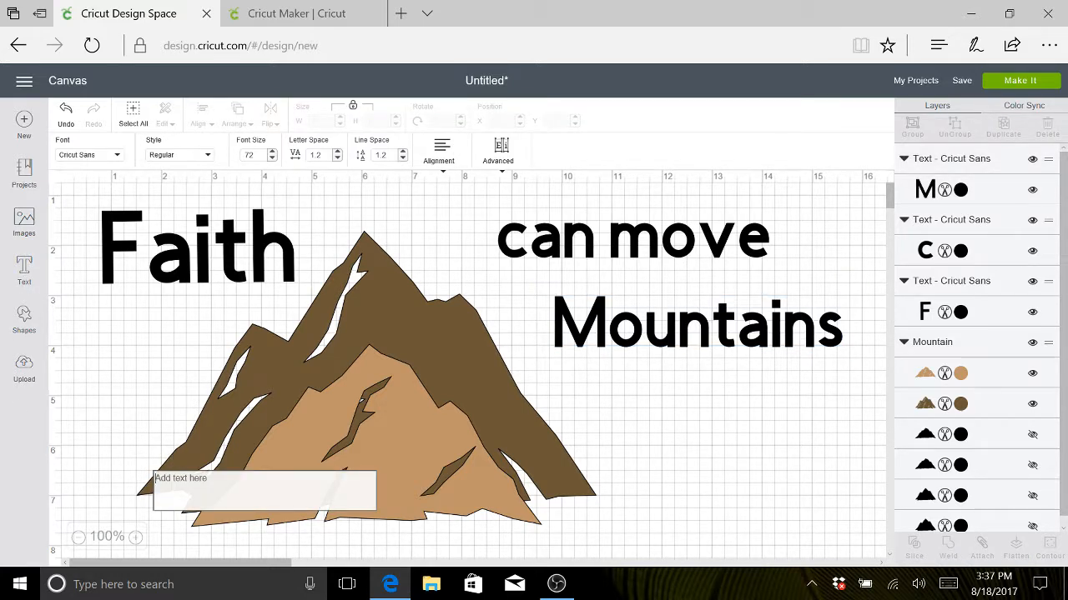
pyautogui.write('Matt')
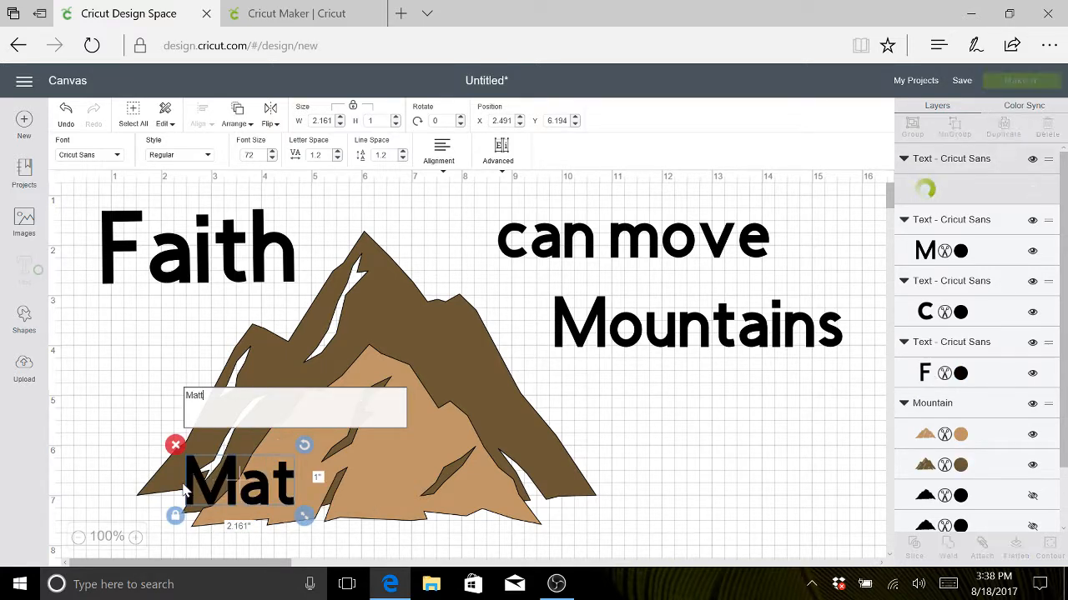
pyautogui.write('hew 5')
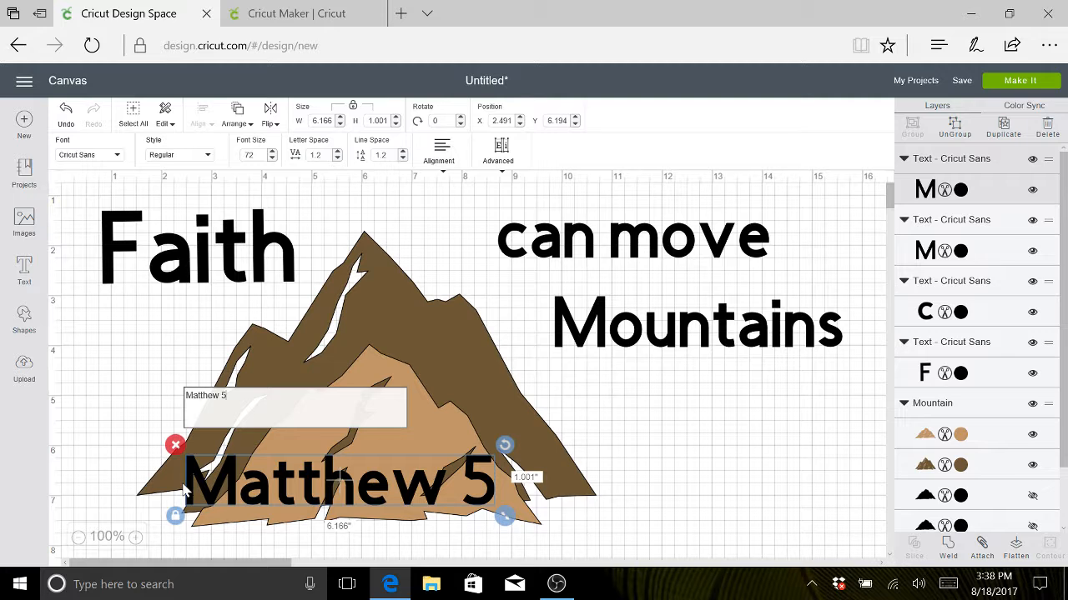
pyautogui.write(':')
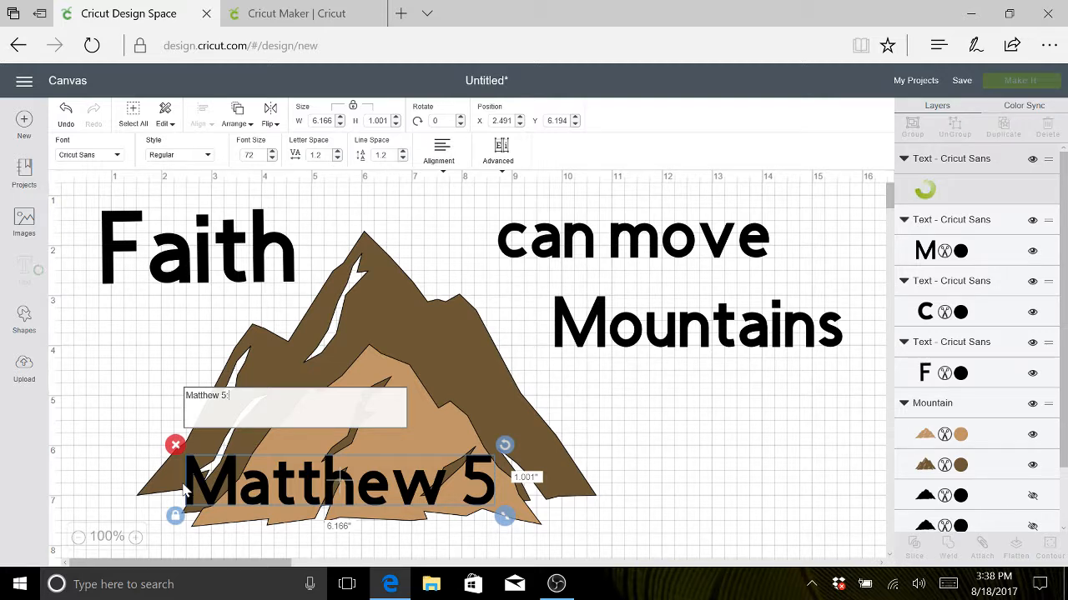
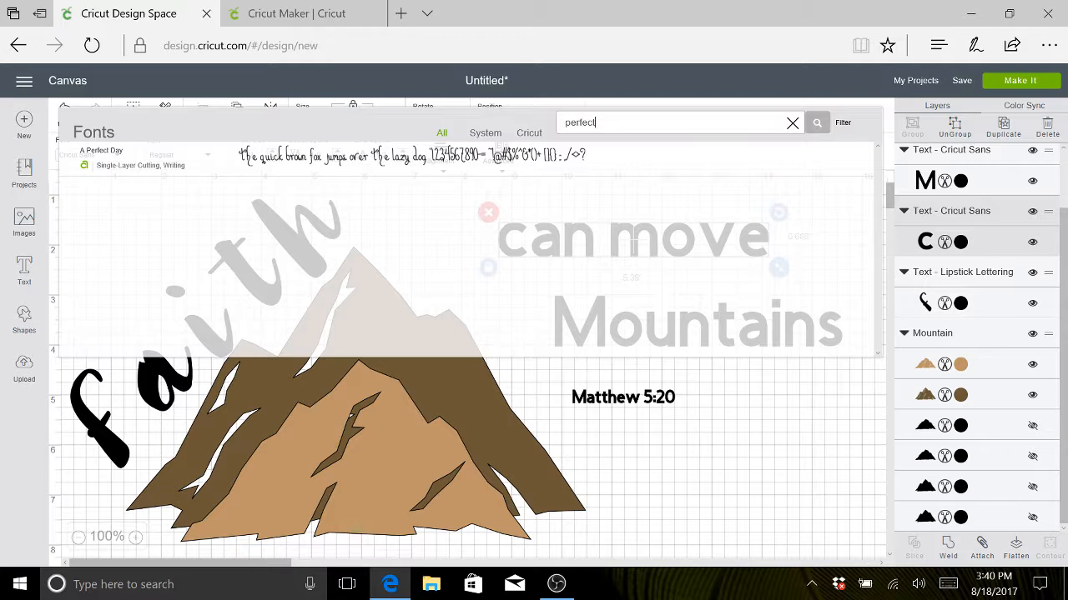
# - Change the font of the "can move" text to A Perfect Day
pyautogui.click(212, 166)
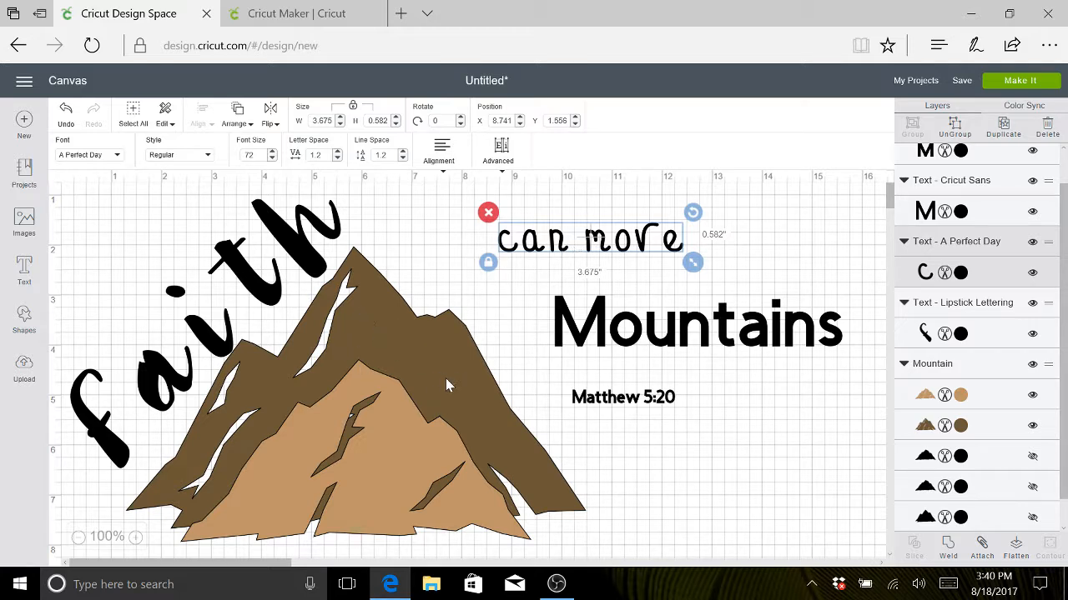
pyautogui.click(582, 240)
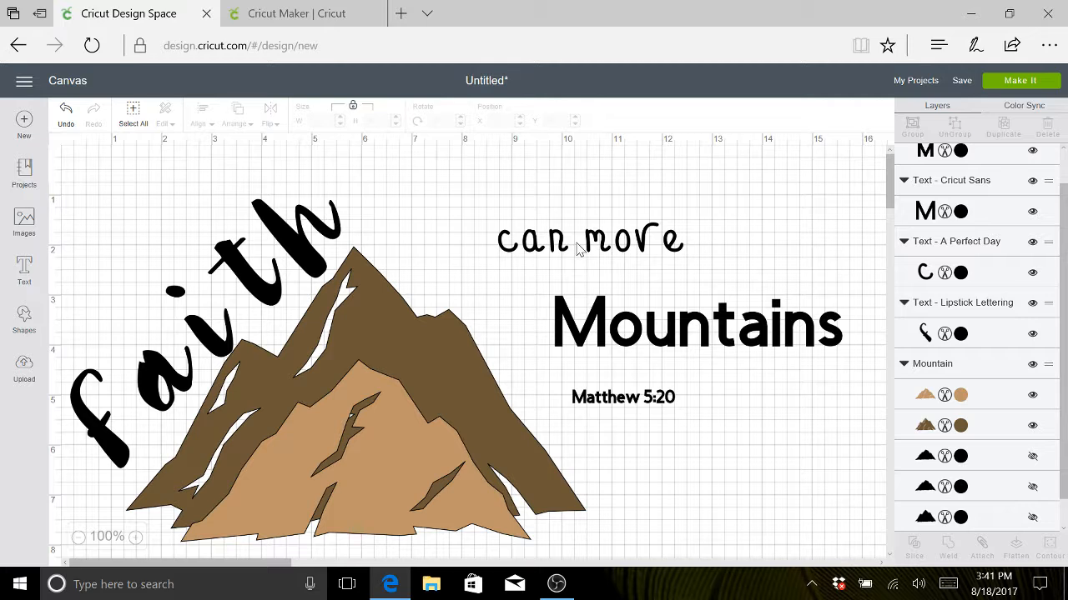
pyautogui.click(620, 244)
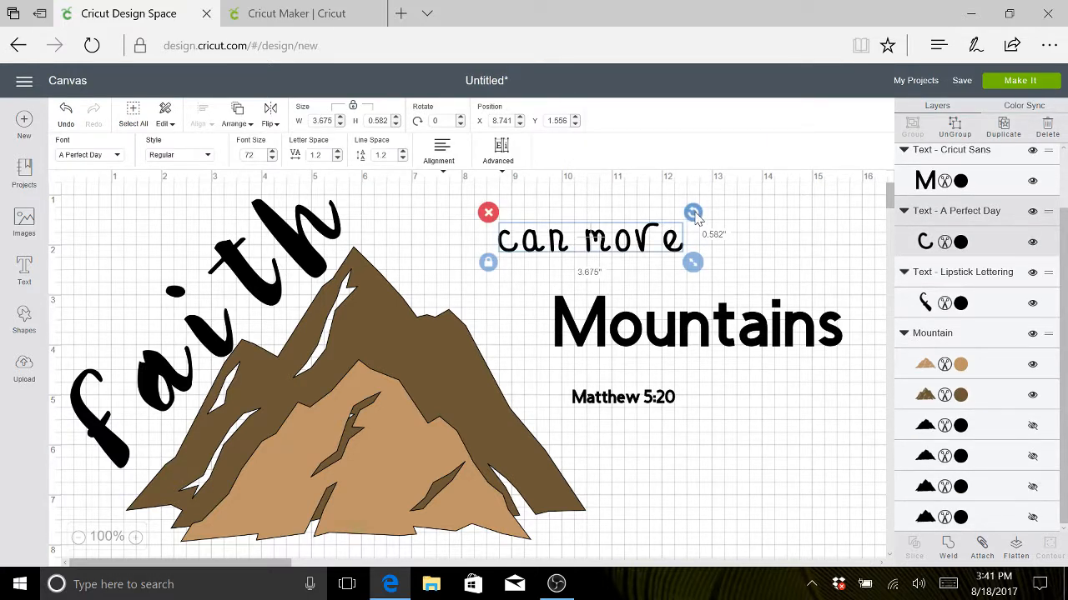
# - Break "can move" onto two lines and shrink the text to about 1.71 in wide
pyautogui.doubleClick(599, 239)
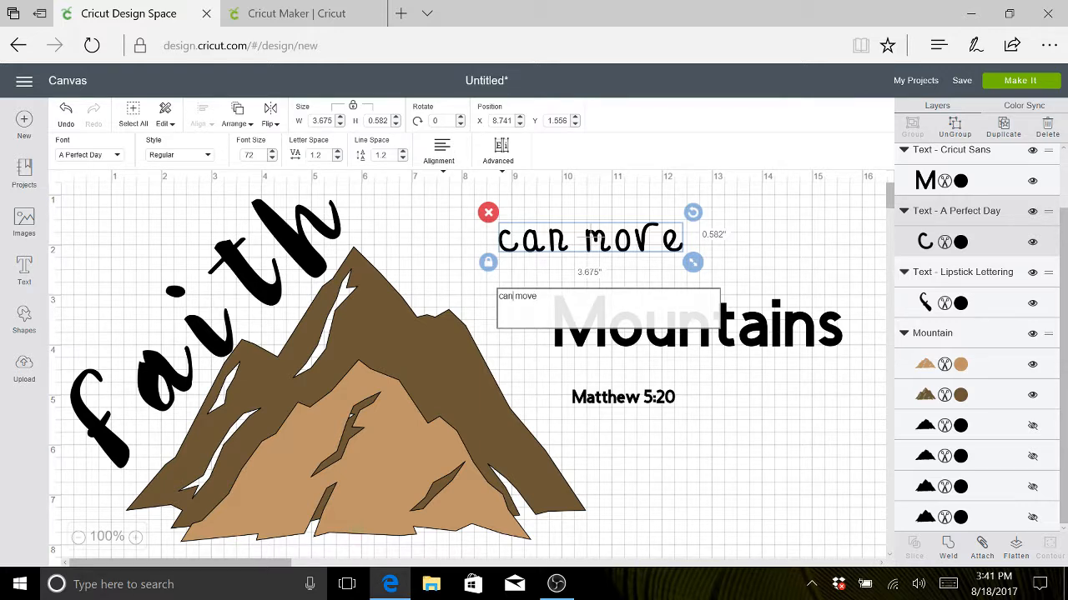
pyautogui.press('Return')
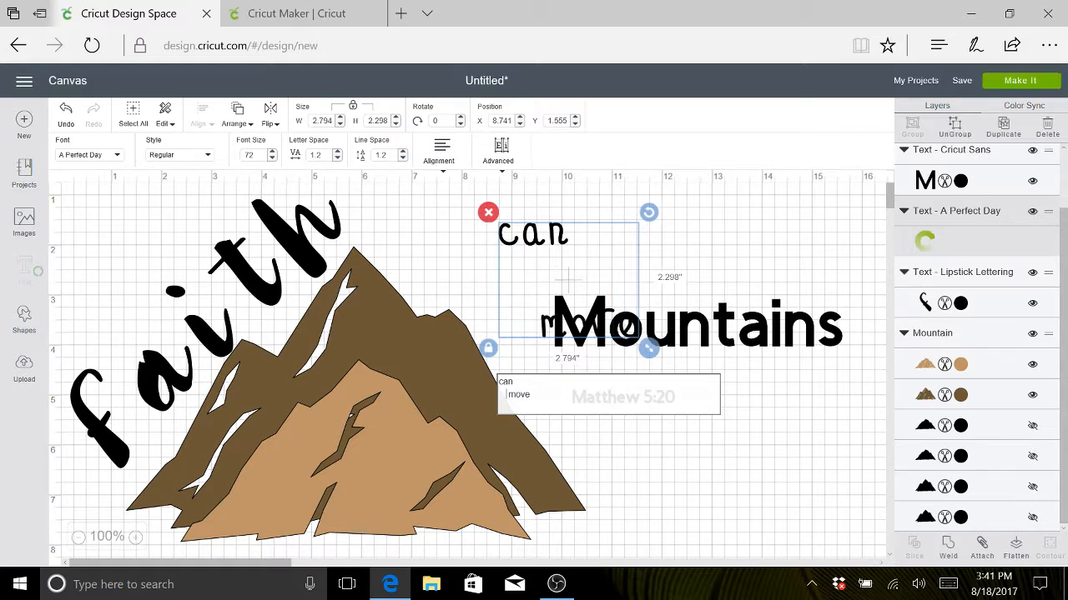
pyautogui.moveTo(663, 348); pyautogui.dragTo(596, 277)
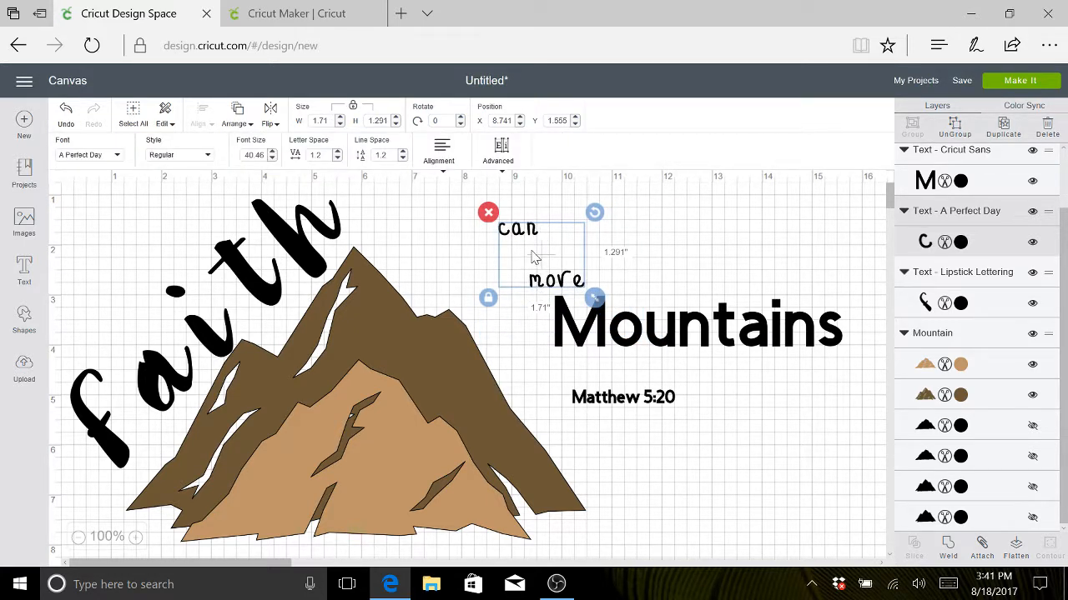
# - Reduce the line spacing of the two-line "can move" text to 0.9
pyautogui.click(401, 162)
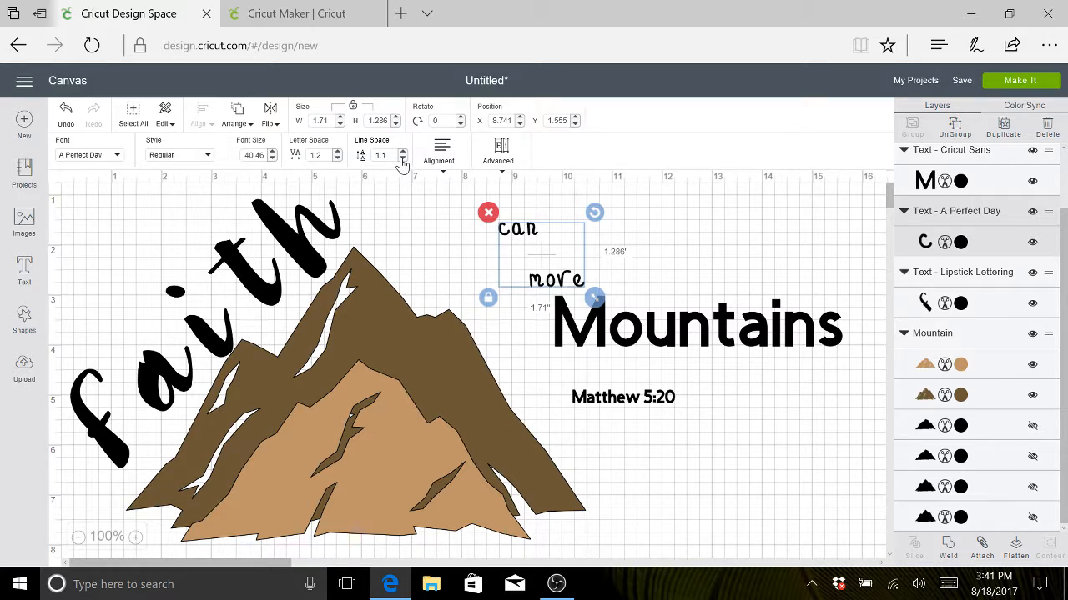
pyautogui.click(401, 162)
pyautogui.click(401, 162)
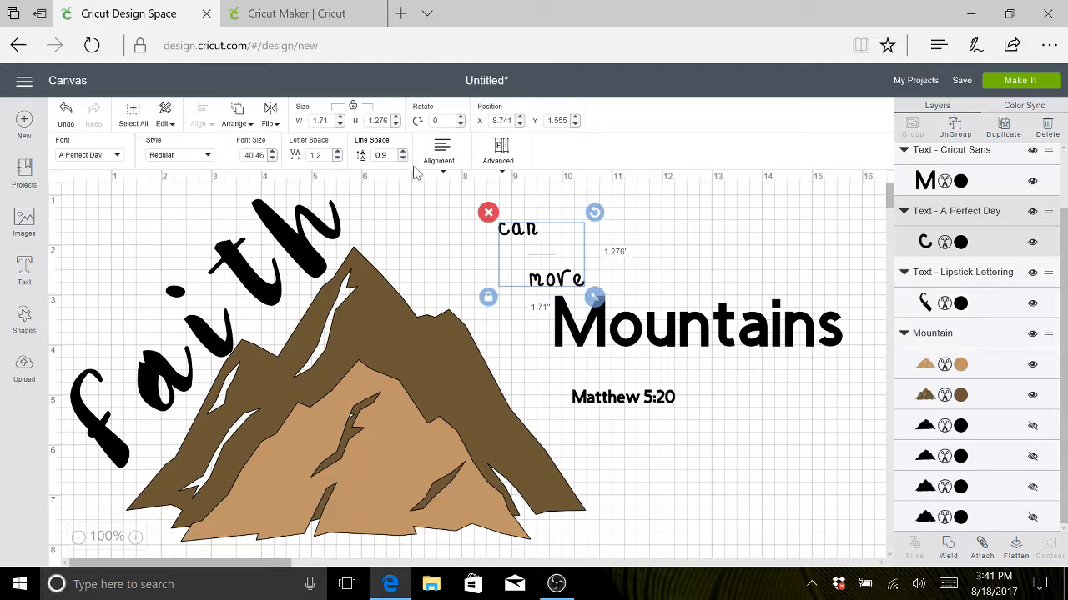
# - Move the two-line "can move" text onto the right side of the mountain's upper slope
pyautogui.moveTo(540, 255)
pyautogui.mouseDown()
pyautogui.moveTo(459, 292)
pyautogui.moveTo(554, 234)
pyautogui.moveTo(543, 231)
pyautogui.moveTo(550, 238)
pyautogui.mouseUp()
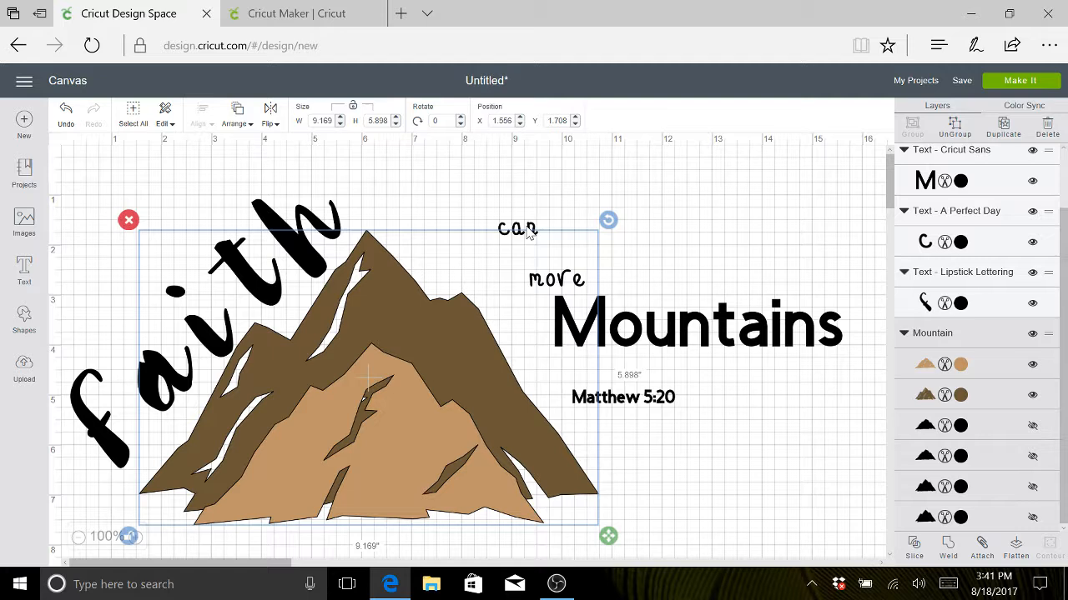
pyautogui.click(528, 235)
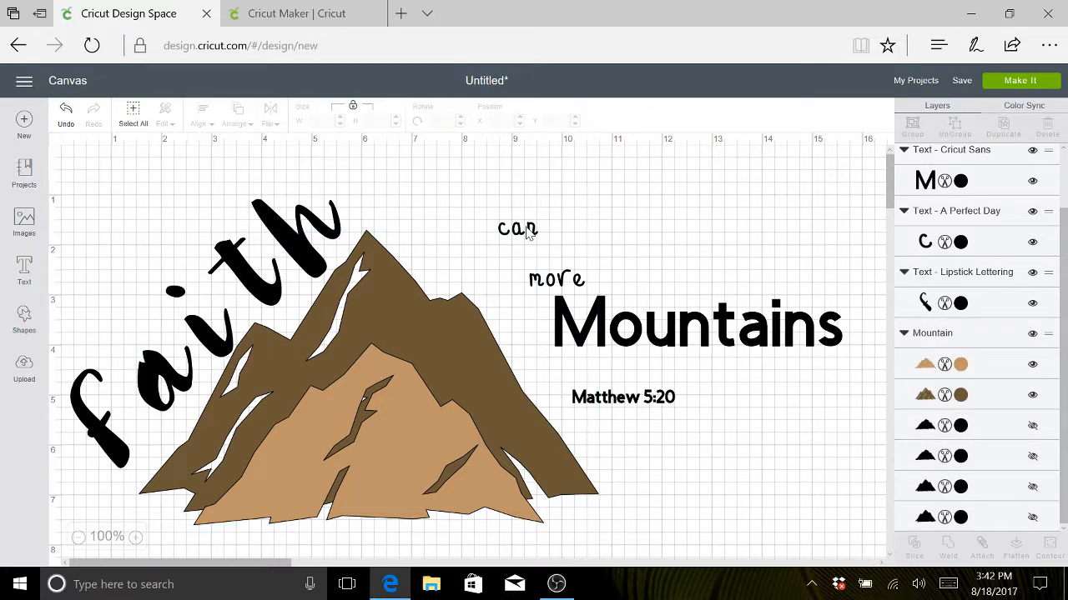
pyautogui.click(517, 229)
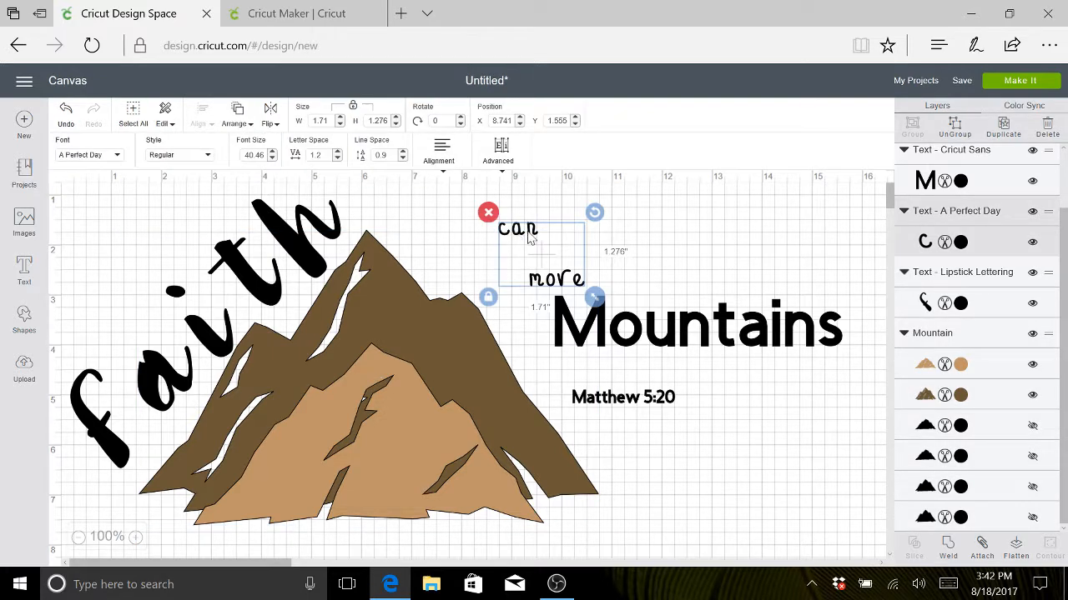
pyautogui.moveTo(467, 276); pyautogui.dragTo(524, 249)
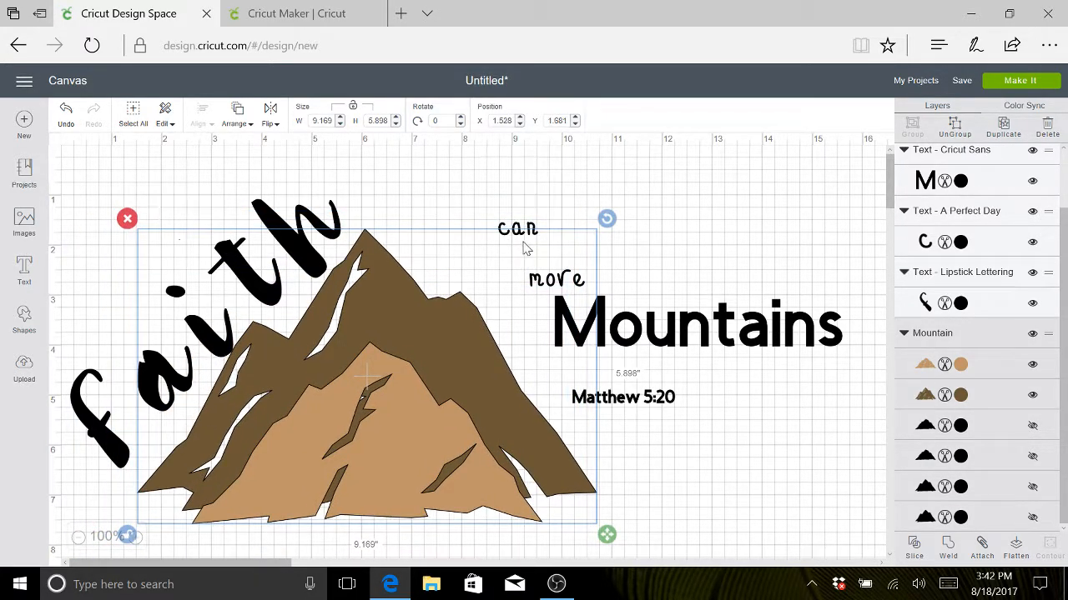
pyautogui.click(526, 229)
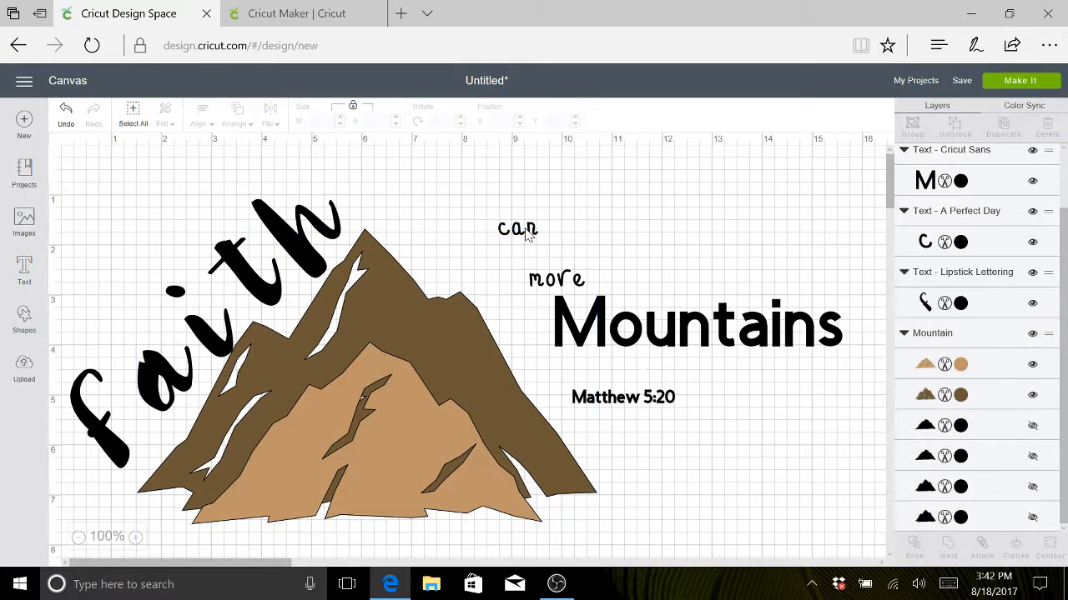
pyautogui.click(534, 238)
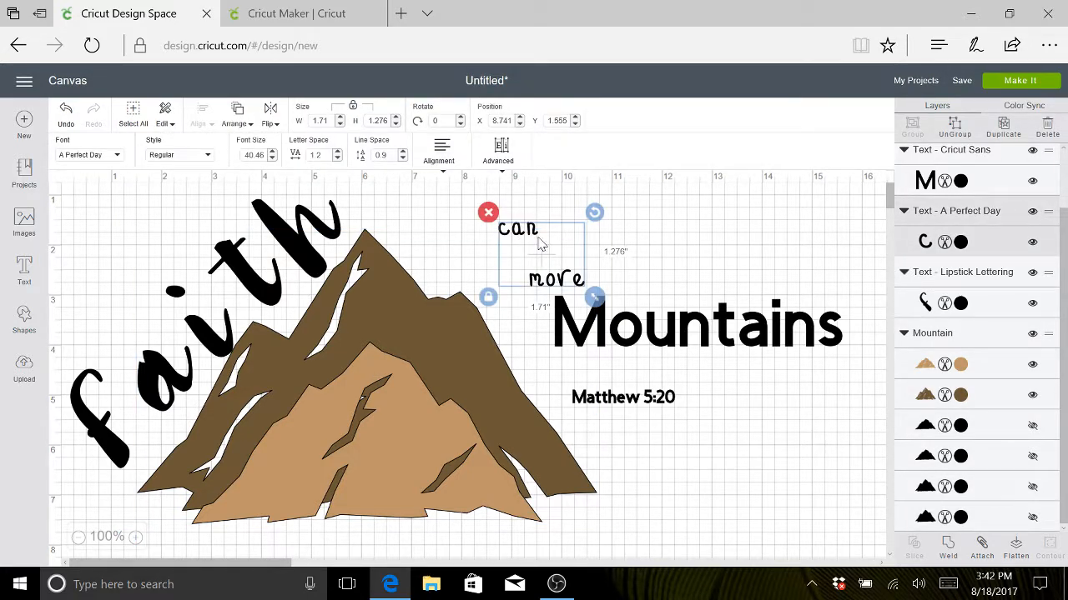
pyautogui.moveTo(541, 244); pyautogui.dragTo(533, 308)
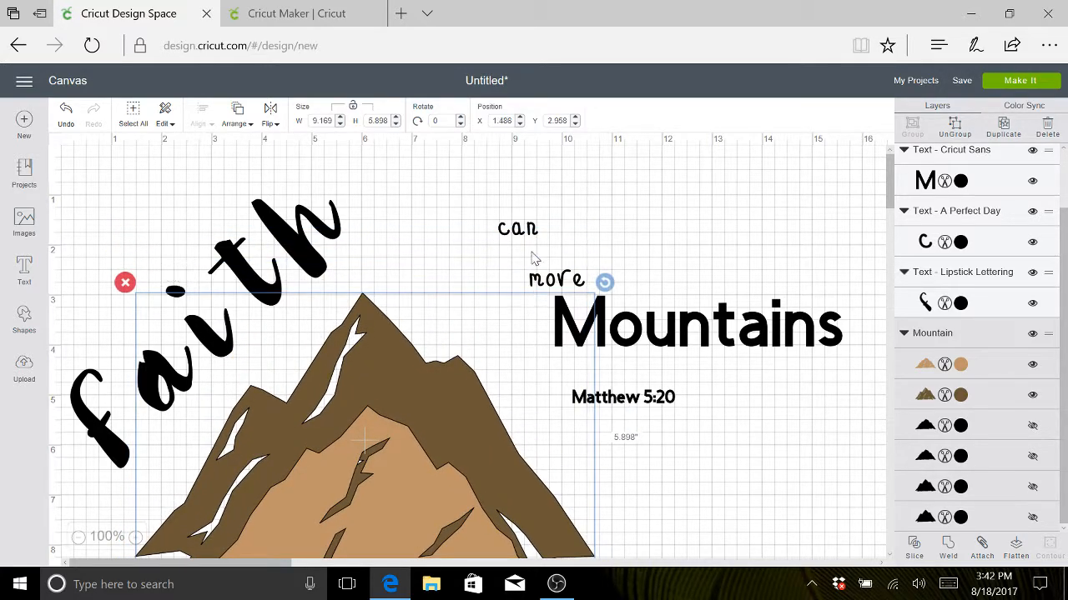
pyautogui.moveTo(533, 240); pyautogui.dragTo(433, 347)
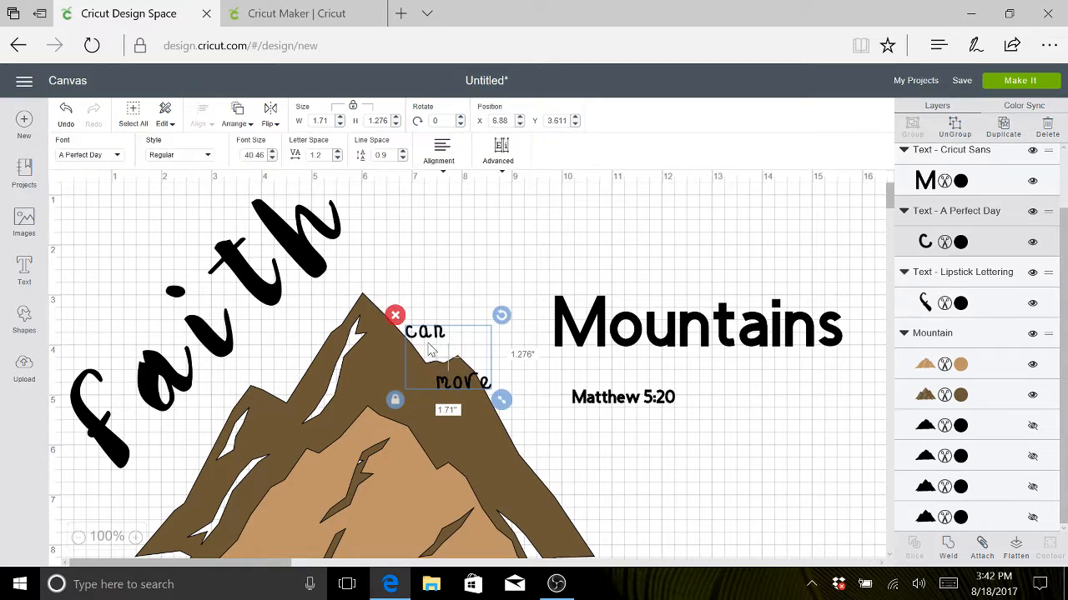
# - Move the mountain back up so that "can move" lies within its dark brown area, below the peak
pyautogui.moveTo(363, 478); pyautogui.dragTo(372, 421)
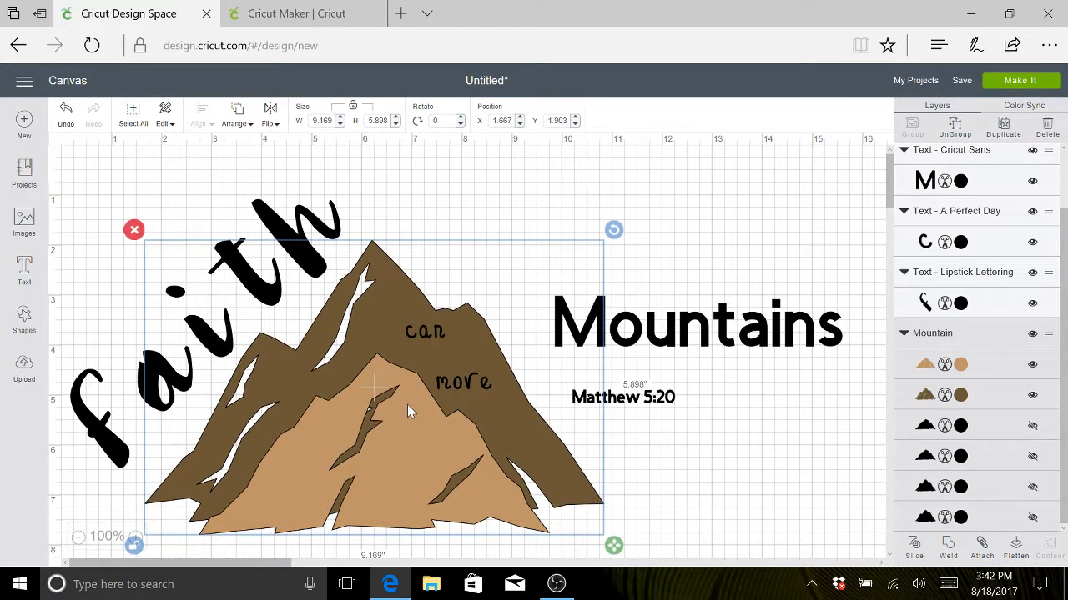
pyautogui.click(455, 384)
pyautogui.moveTo(446, 363); pyautogui.dragTo(446, 362)
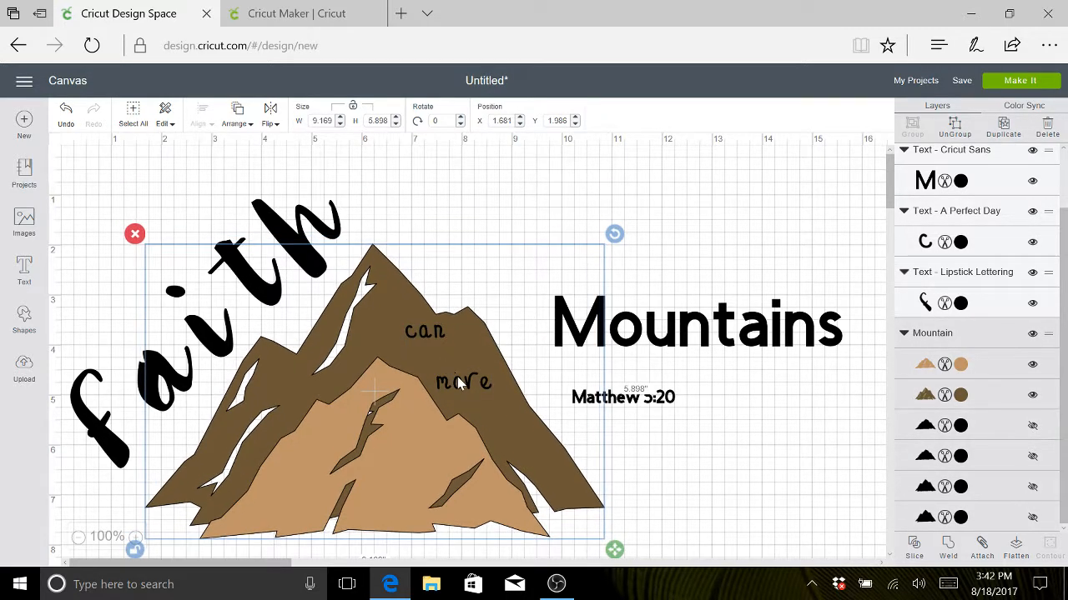
pyautogui.click(458, 380)
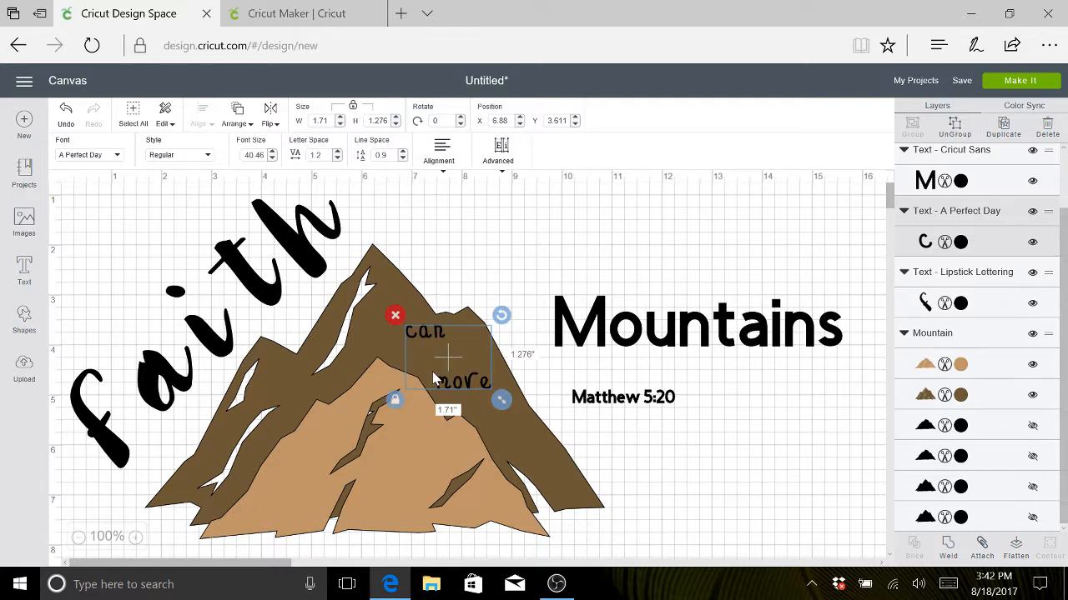
pyautogui.click(432, 377)
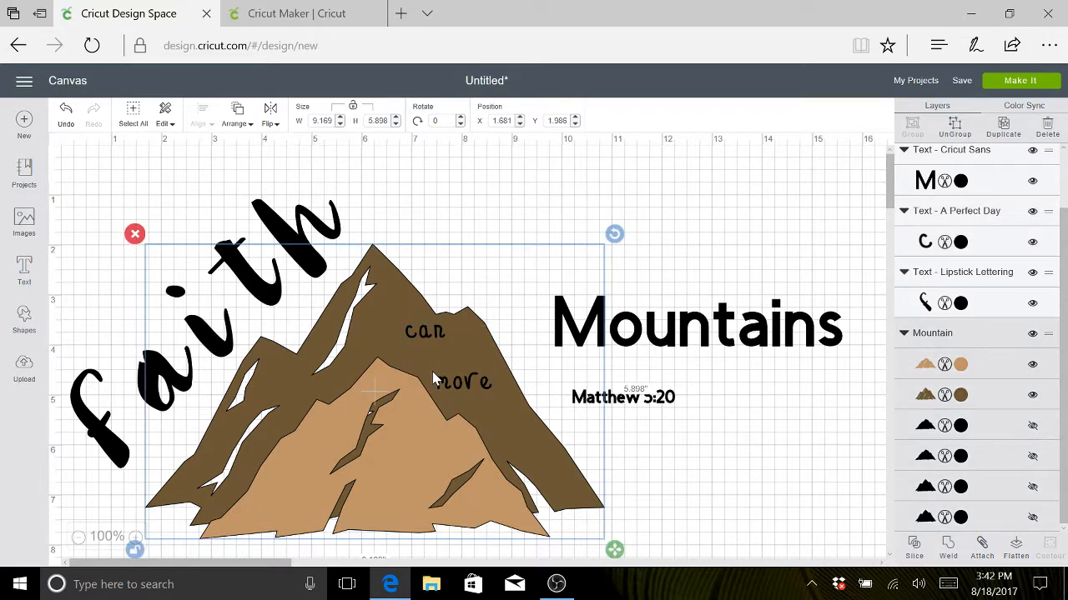
pyautogui.click(431, 338)
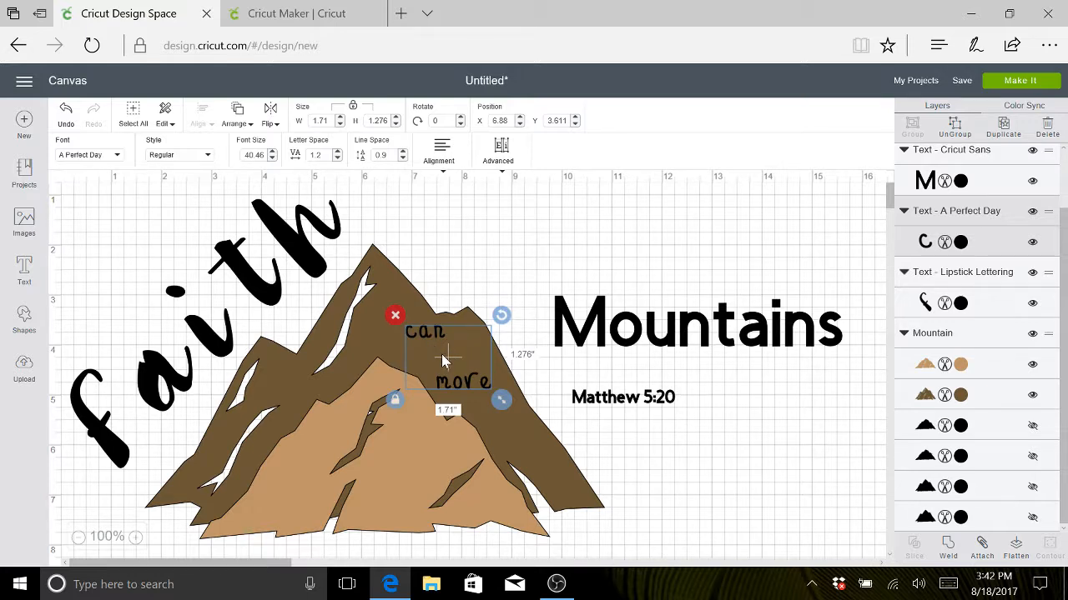
pyautogui.click(443, 360)
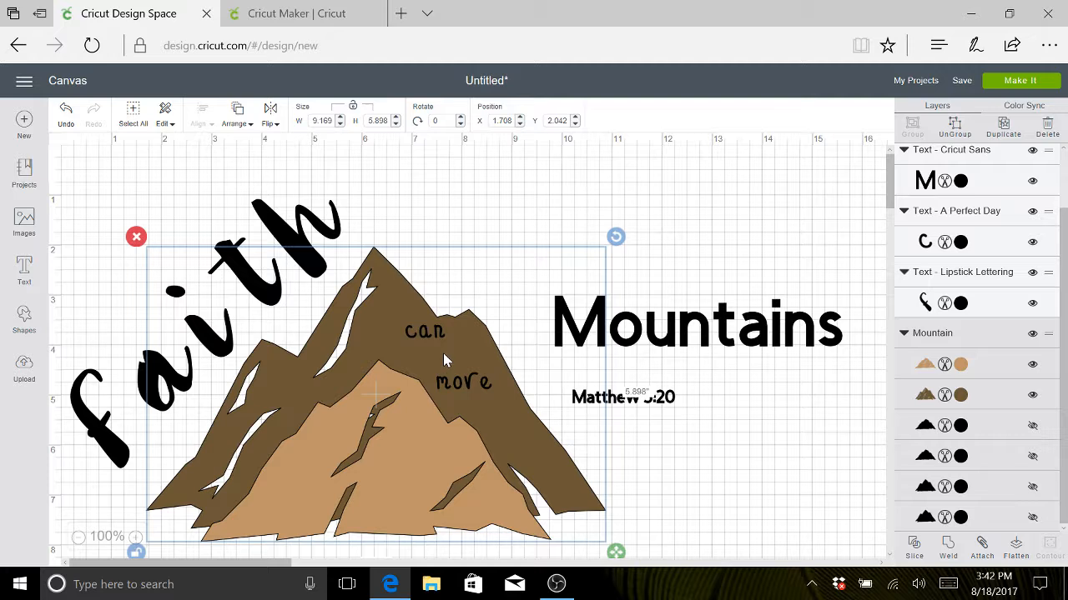
# - Change the font of "Mountains" to Masqualero Pro DemiBold, searching the fonts for "pro"
pyautogui.click(700, 327)
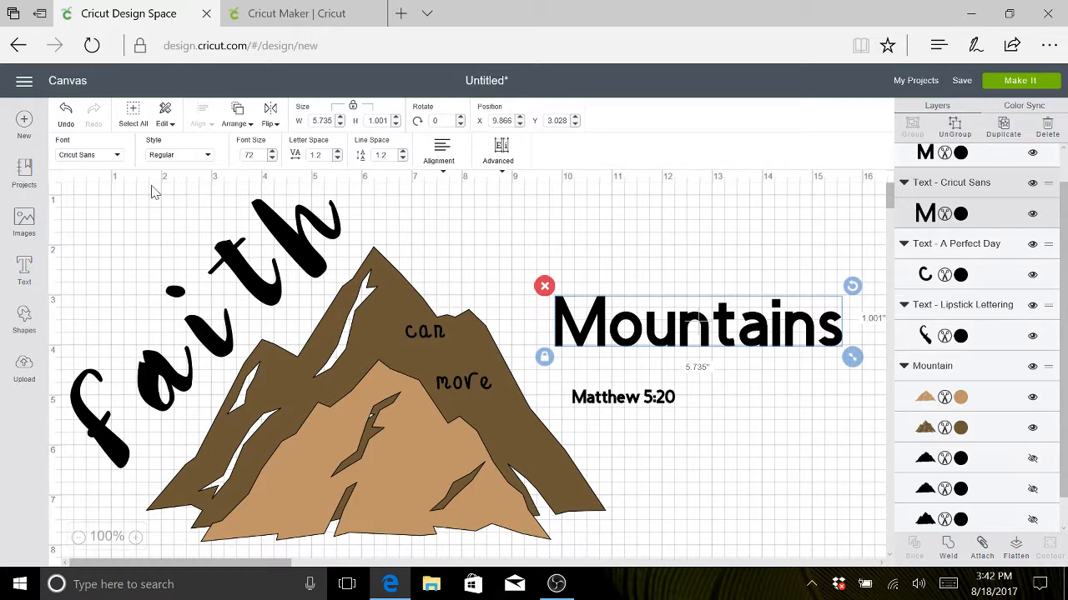
pyautogui.click(118, 158)
pyautogui.click(119, 162)
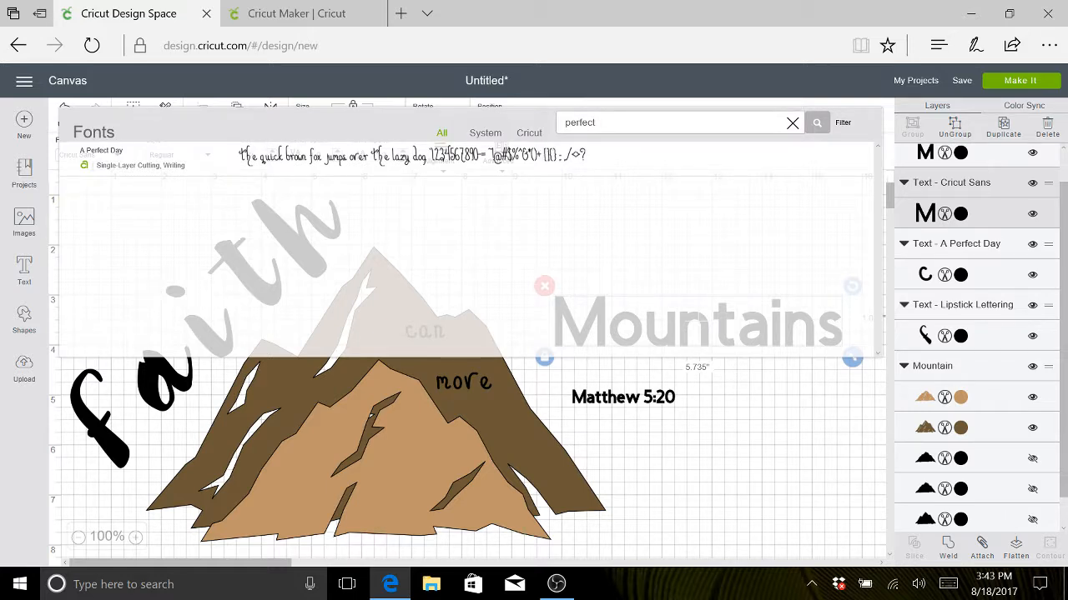
pyautogui.press('BackSpace')
pyautogui.press('BackSpace')
pyautogui.press('BackSpace')
pyautogui.press('BackSpace')
pyautogui.press('BackSpace')
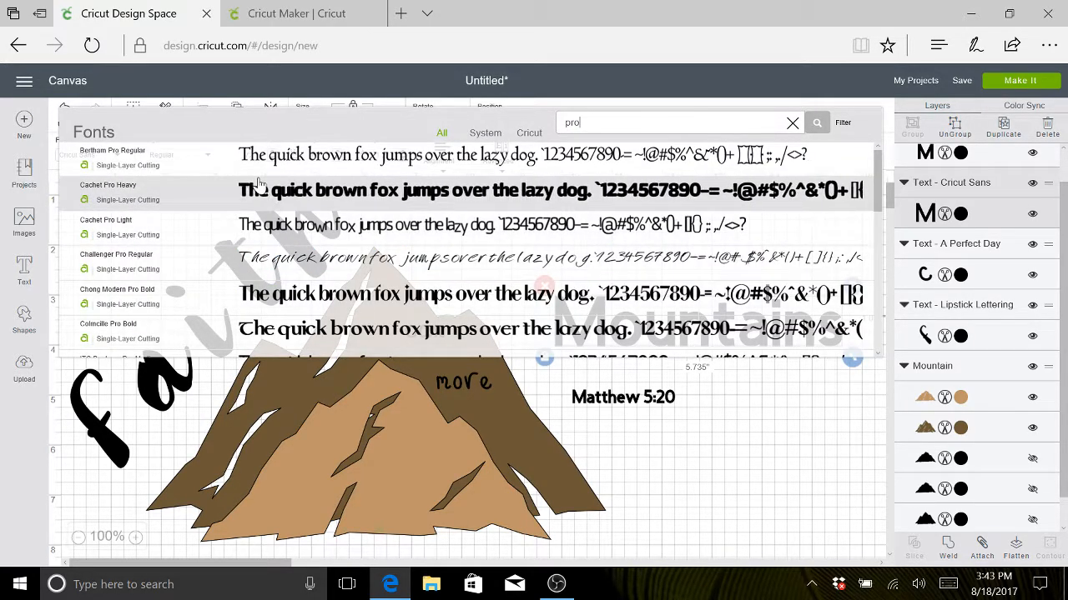
pyautogui.scroll(-3, 170, 291)
pyautogui.scroll(-5, 169, 291)
pyautogui.scroll(-3, 169, 291)
pyautogui.scroll(1, 169, 291)
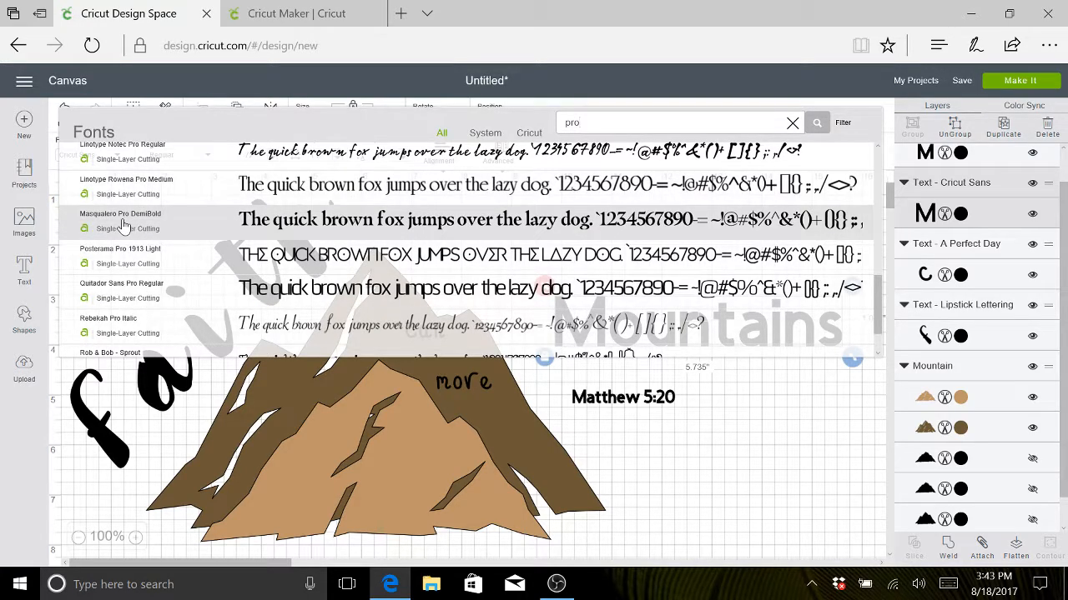
pyautogui.click(122, 221)
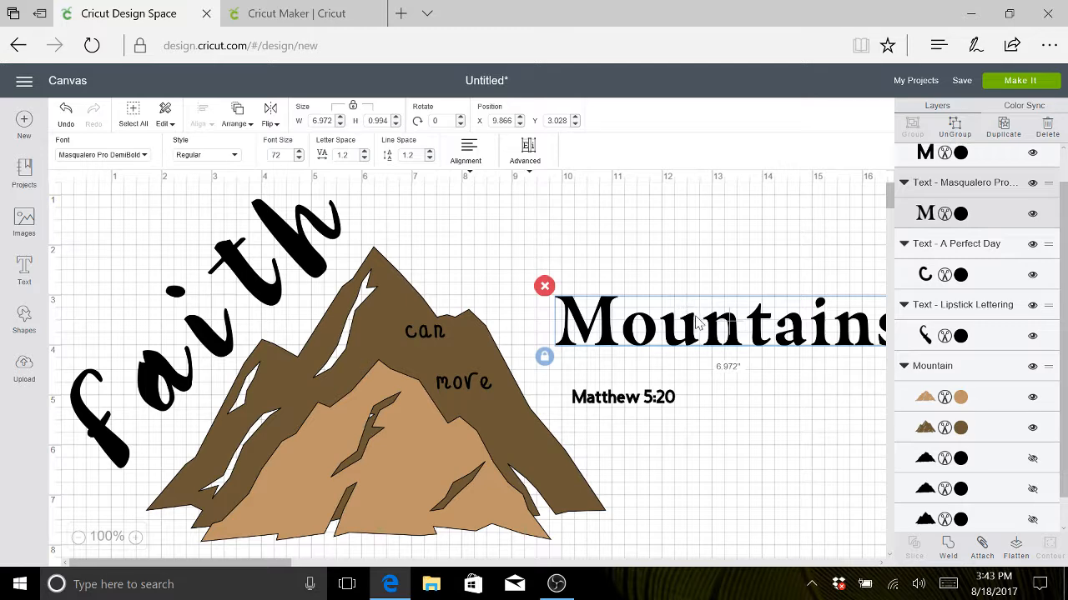
# - Place "Mountains" across the lower part of the mountain and enlarge it to about 8.54 in wide
pyautogui.moveTo(680, 328); pyautogui.dragTo(333, 472)
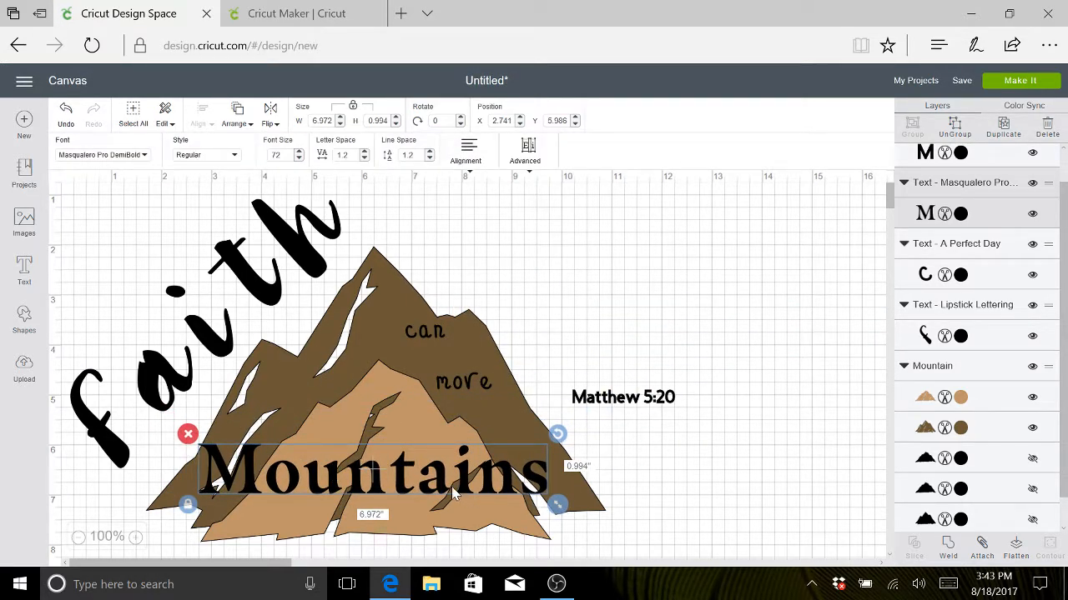
pyautogui.moveTo(398, 492); pyautogui.dragTo(398, 457)
pyautogui.moveTo(557, 474); pyautogui.dragTo(634, 539)
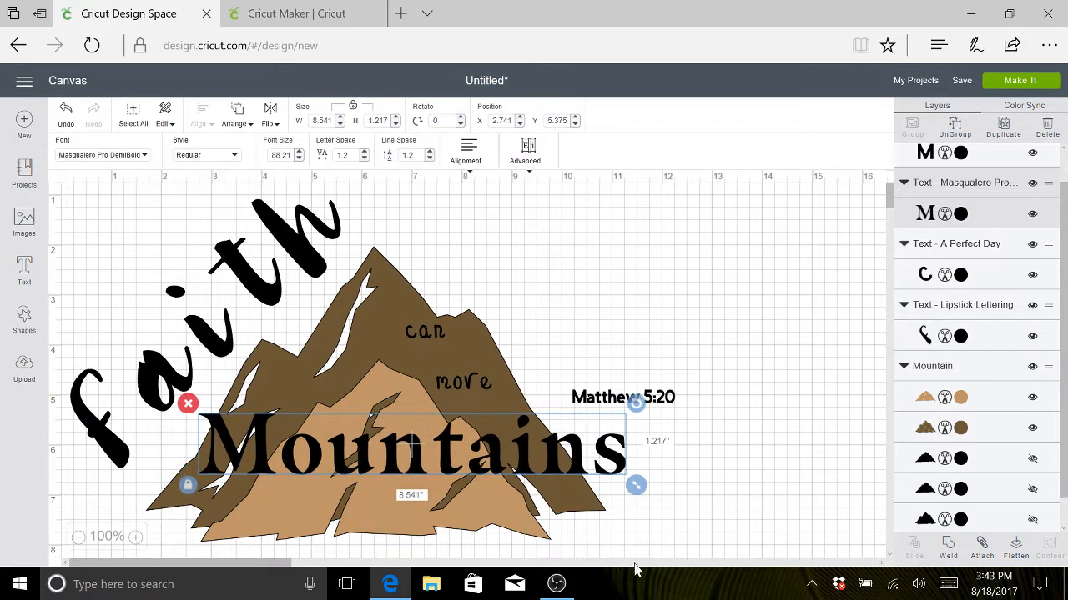
pyautogui.moveTo(428, 439)
pyautogui.mouseDown()
pyautogui.moveTo(429, 456)
pyautogui.moveTo(426, 431)
pyautogui.moveTo(424, 443)
pyautogui.mouseUp()
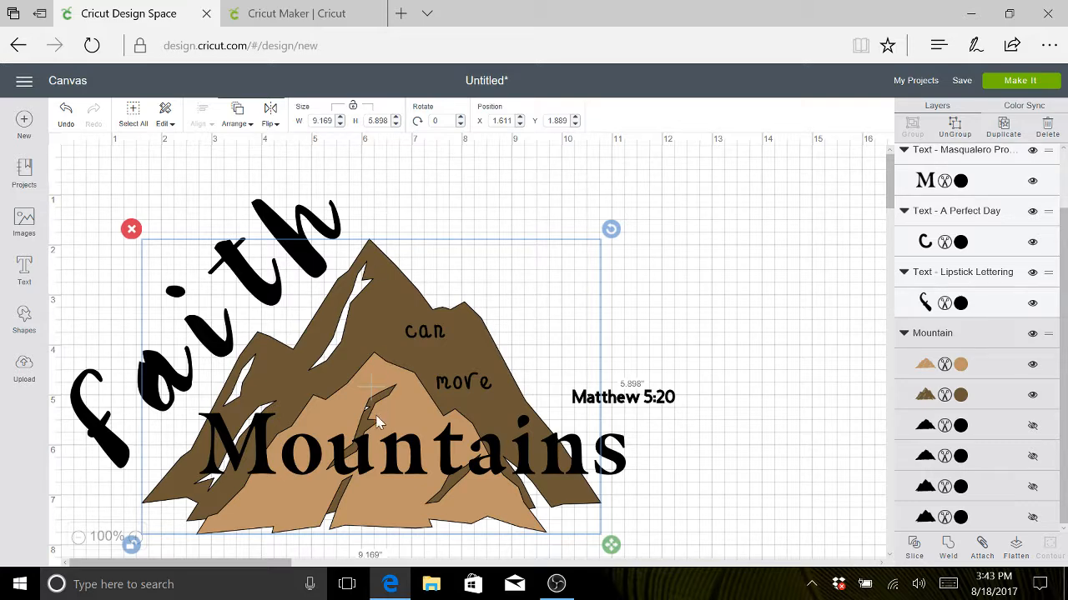
# - Tighten the letter spacing of "Mountains" to -0.3 and shift the word slightly lower on the mountain
pyautogui.click(365, 449)
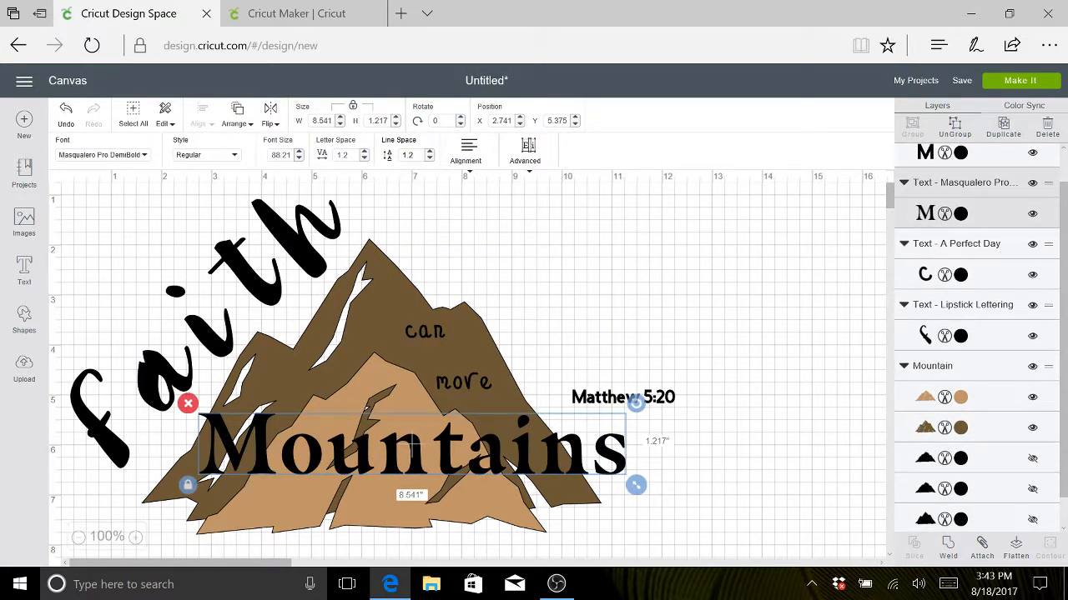
pyautogui.click(364, 158)
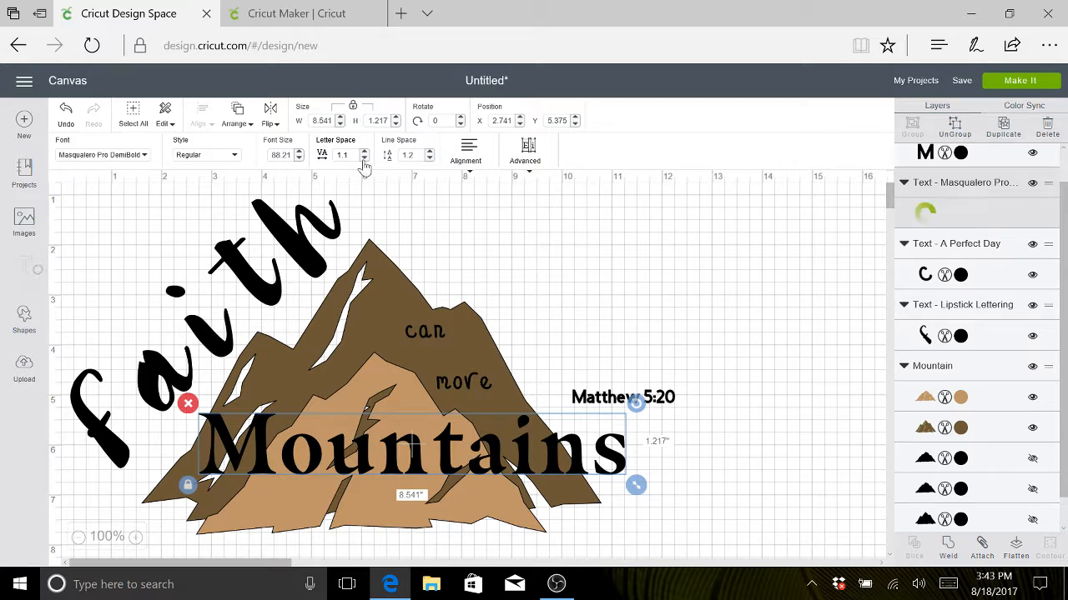
pyautogui.click(364, 159)
pyautogui.click(364, 159)
pyautogui.click(363, 158)
pyautogui.click(363, 159)
pyautogui.click(364, 158)
pyautogui.click(363, 158)
pyautogui.click(363, 158)
pyautogui.click(363, 159)
pyautogui.click(363, 158)
pyautogui.click(364, 159)
pyautogui.click(363, 158)
pyautogui.click(364, 158)
pyautogui.click(363, 158)
pyautogui.click(363, 158)
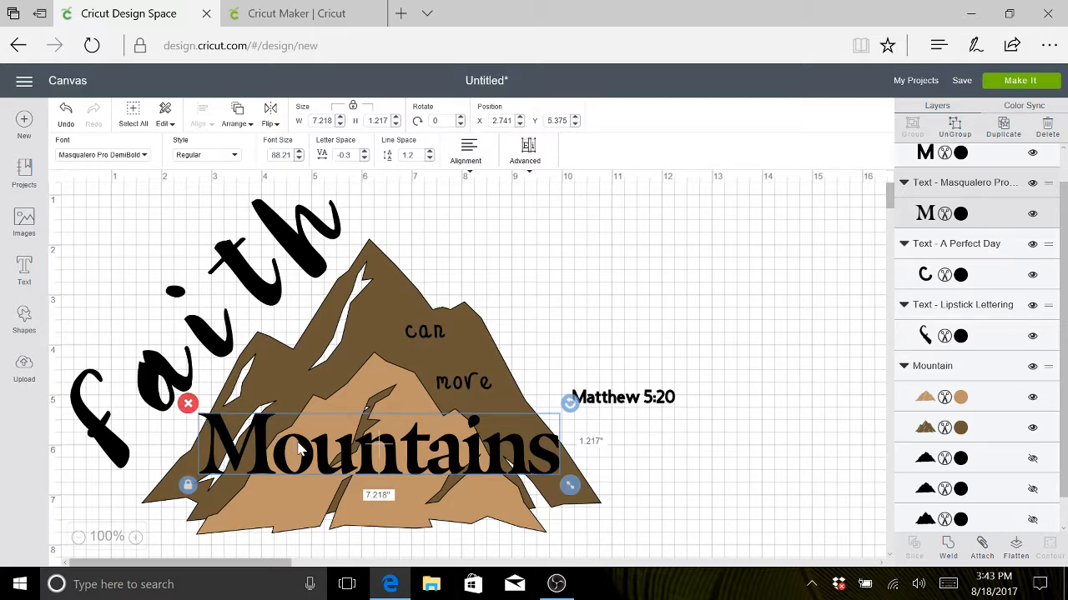
pyautogui.moveTo(300, 448); pyautogui.dragTo(302, 470)
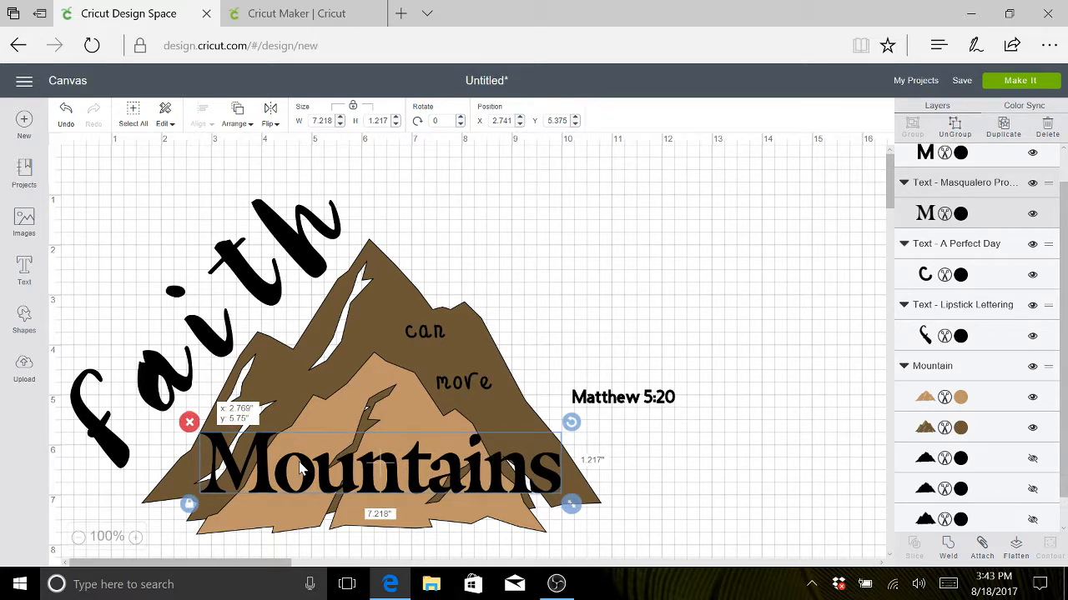
pyautogui.moveTo(302, 469); pyautogui.dragTo(302, 470)
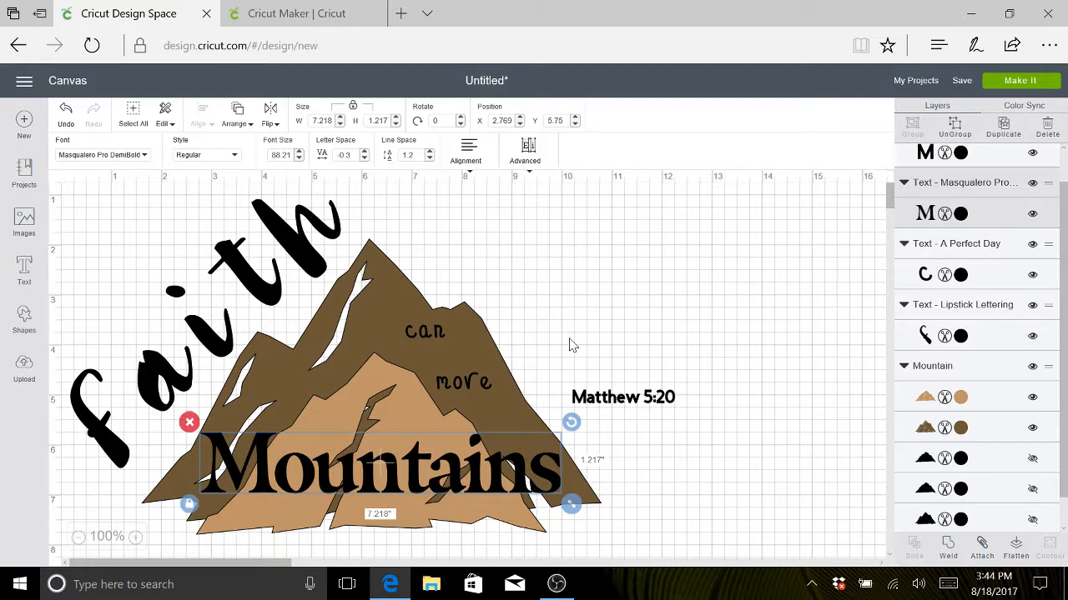
# - Change the font of "Matthew 5:20" to Once Upon a Princess, searching the fonts for "once upon", and shift the text slightly closer to the mountain
pyautogui.click(618, 406)
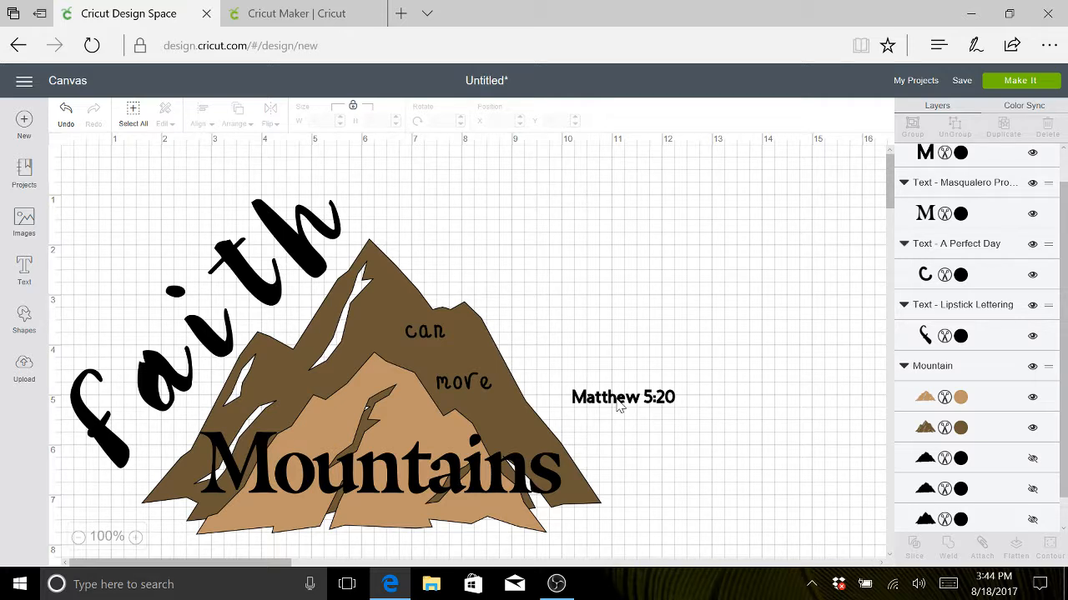
pyautogui.doubleClick(624, 399)
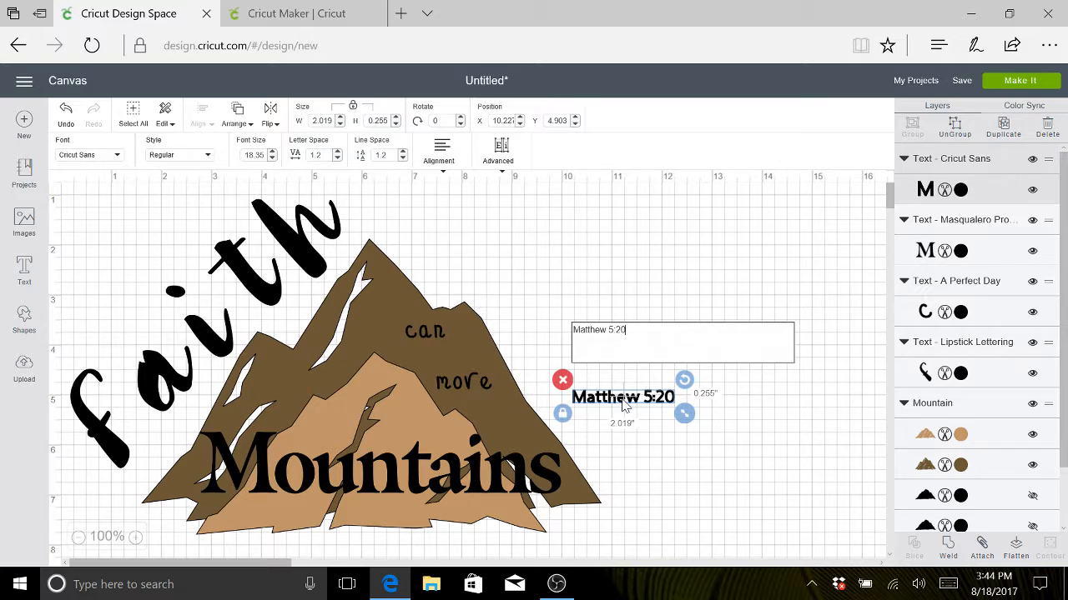
pyautogui.click(117, 160)
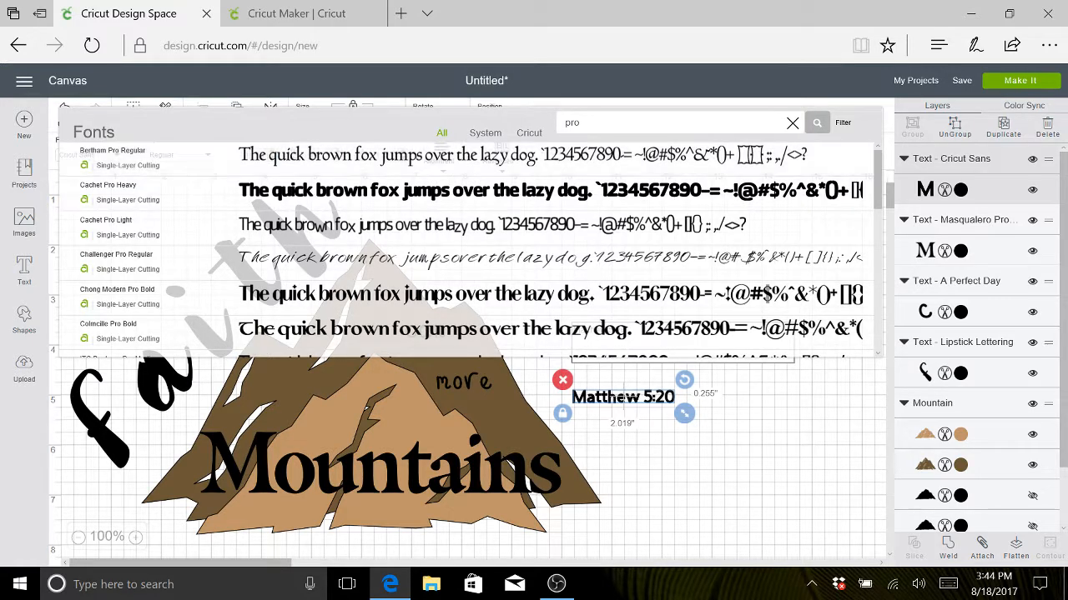
pyautogui.press('BackSpace')
pyautogui.press('BackSpace')
pyautogui.press('BackSpace')
pyautogui.write('once upon')
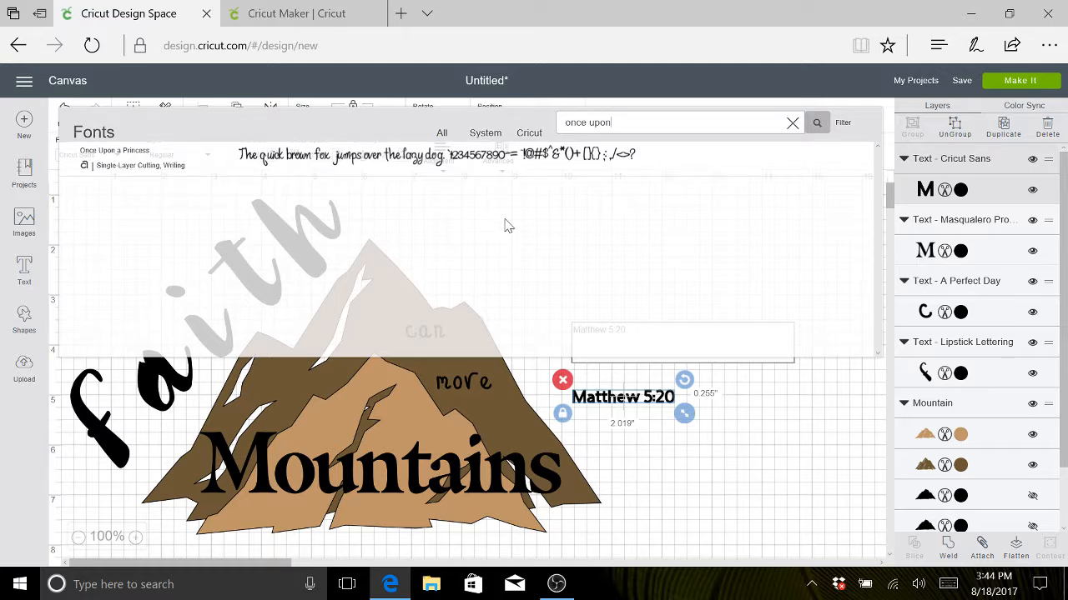
pyautogui.click(505, 159)
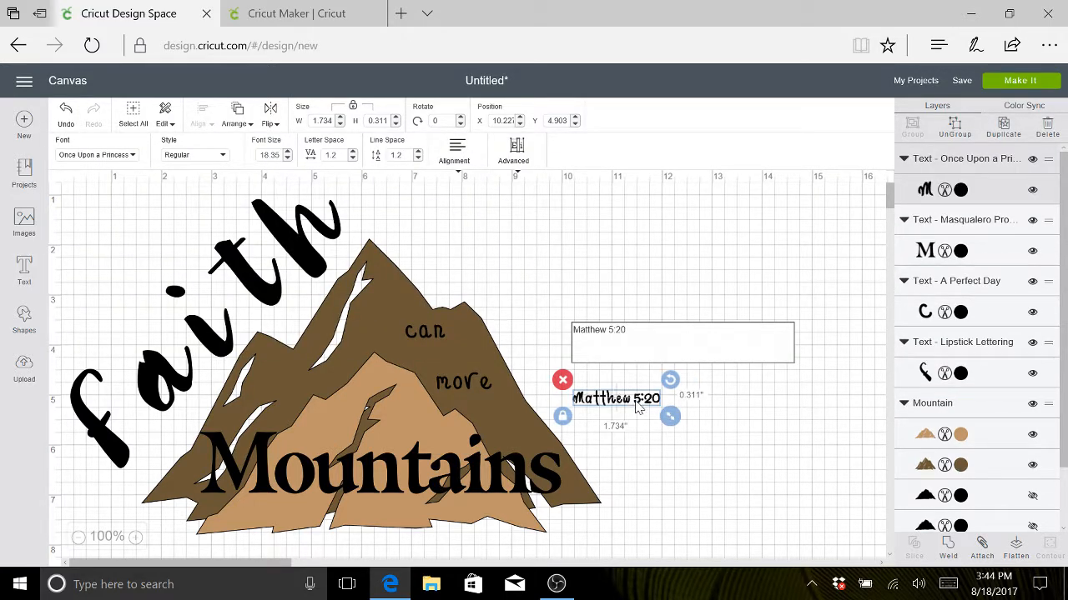
pyautogui.moveTo(638, 410); pyautogui.dragTo(629, 412)
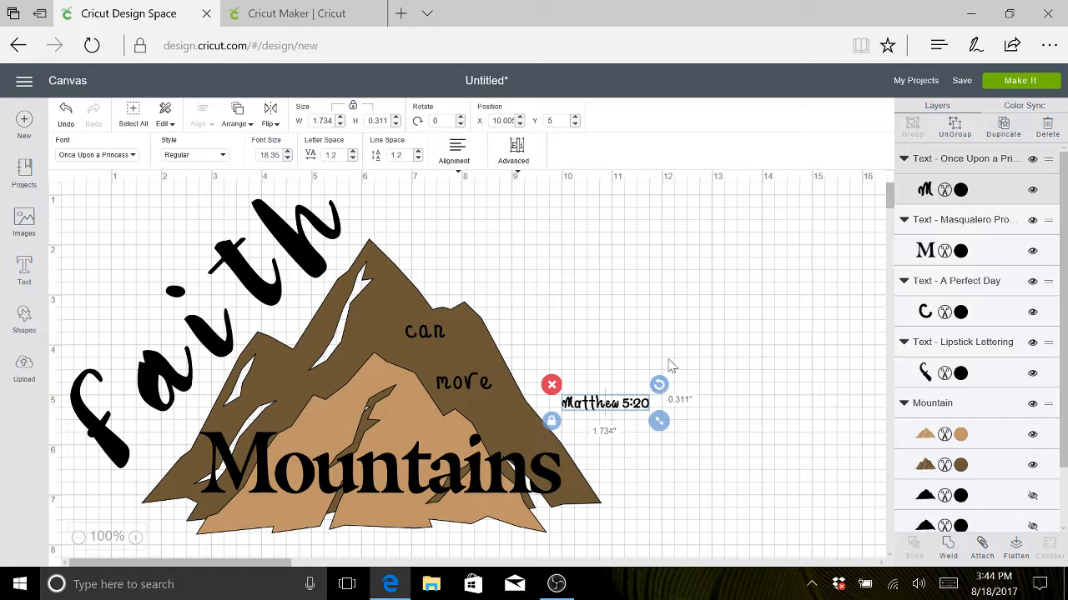
pyautogui.click(131, 160)
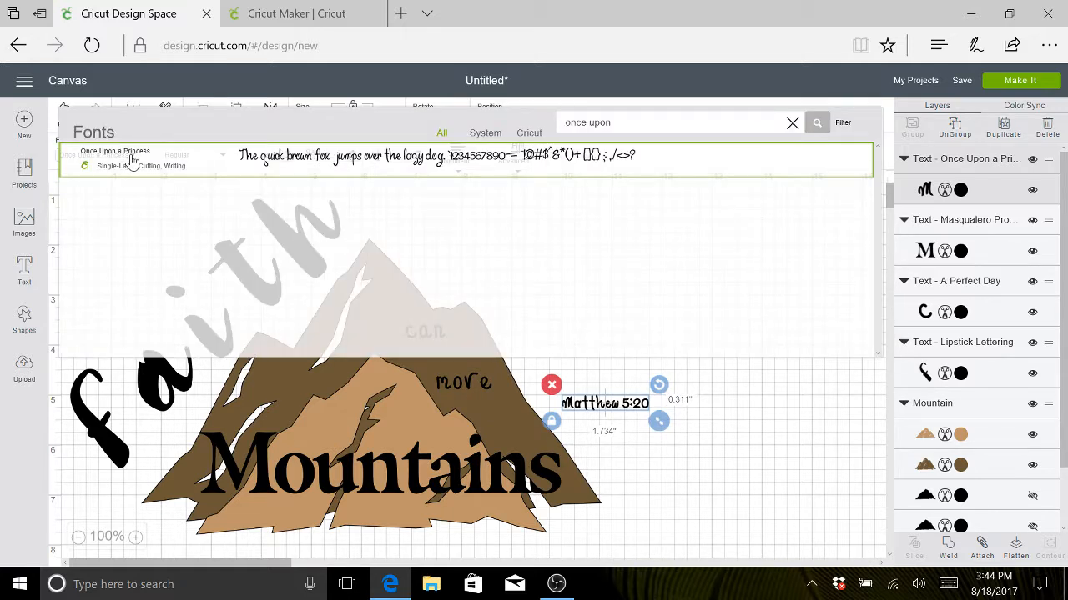
pyautogui.click(754, 419)
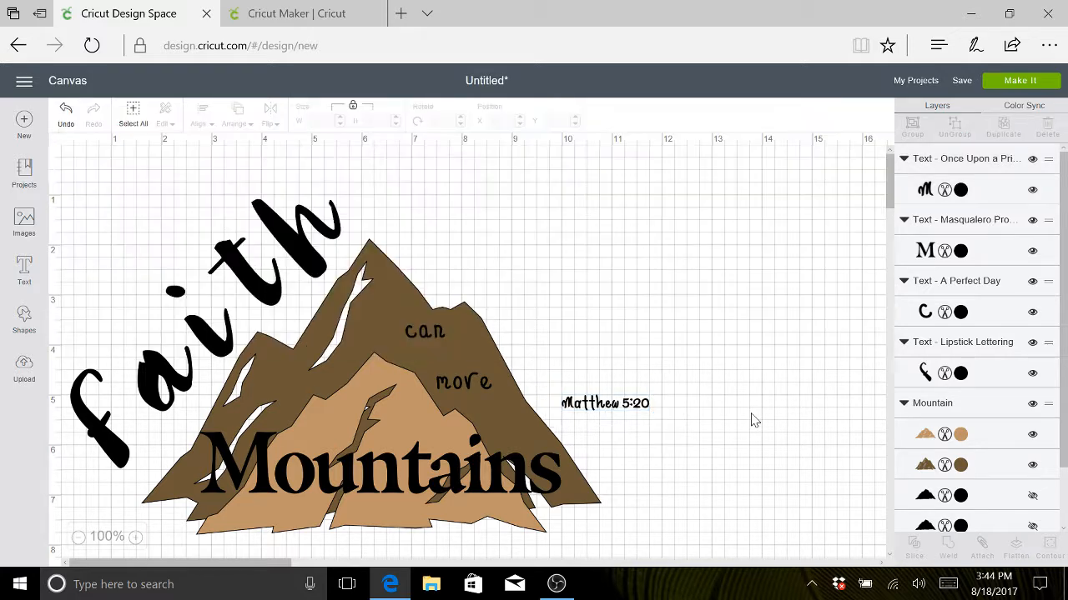
pyautogui.click(619, 409)
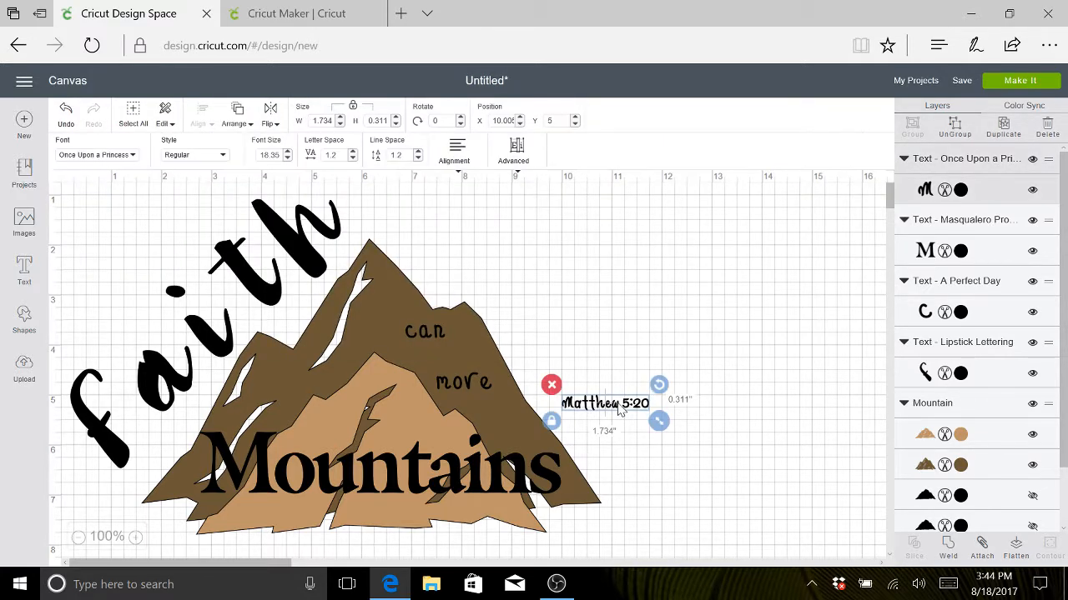
pyautogui.click(134, 158)
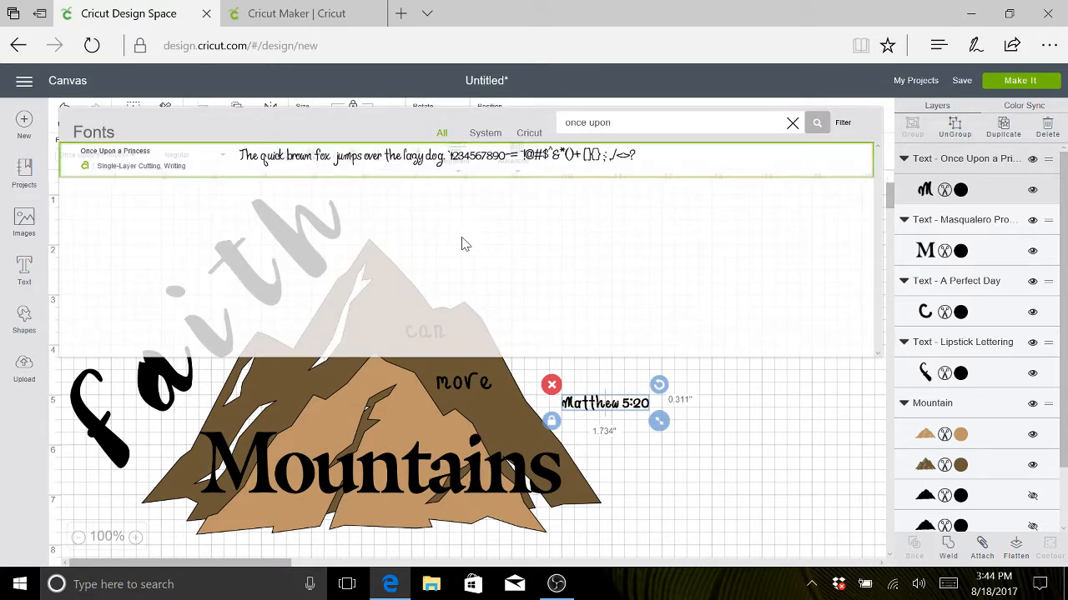
pyautogui.click(757, 413)
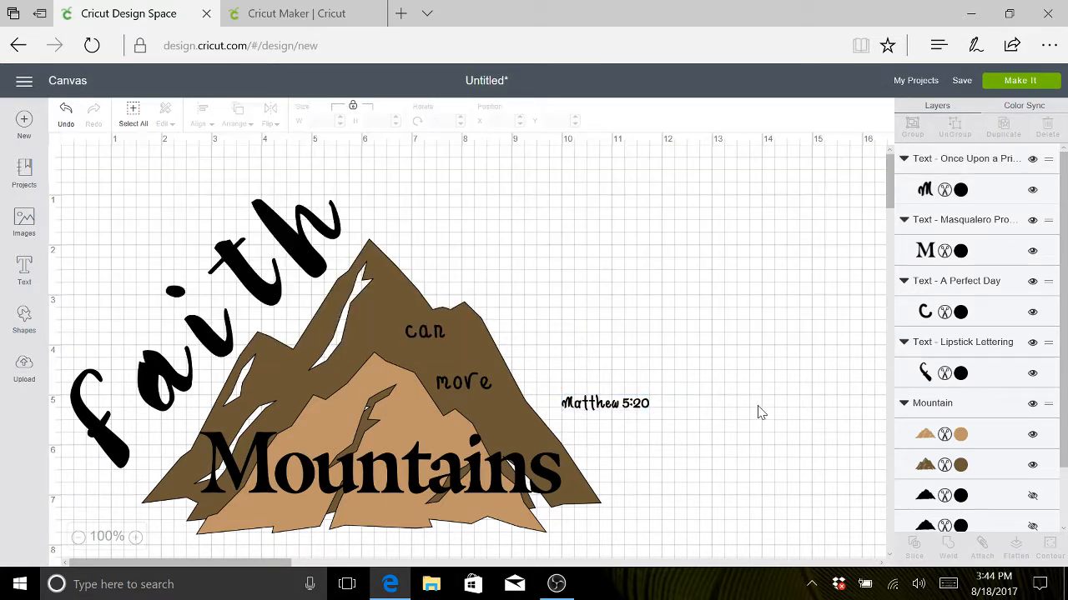
# - Rotate "Matthew 5:20" about 54.8° and place it along the lower right slope of the mountain, at about X 9.9, Y 5.57
pyautogui.click(648, 412)
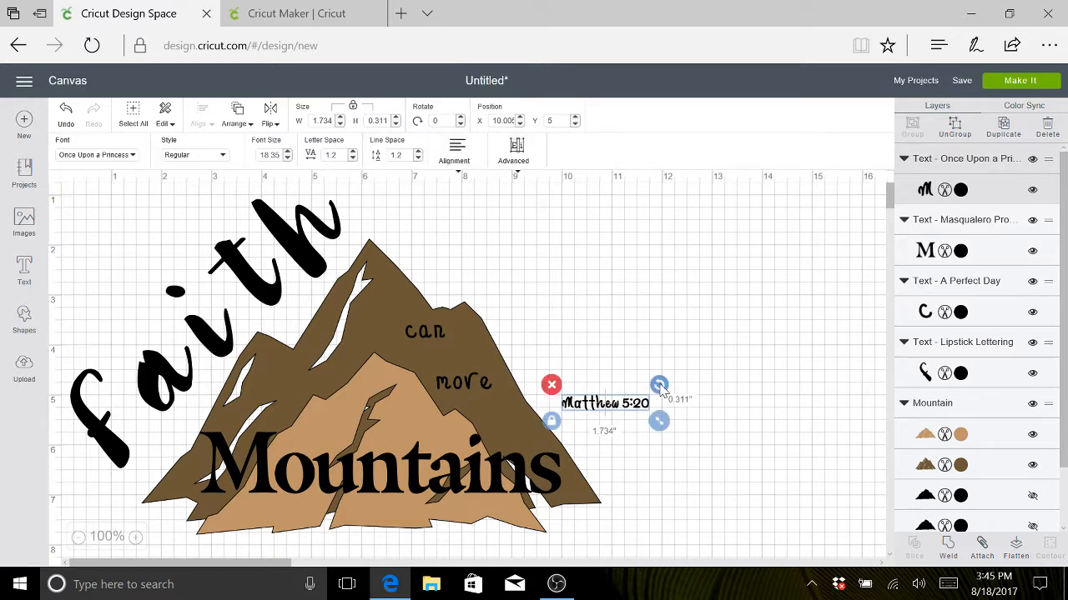
pyautogui.moveTo(659, 387); pyautogui.dragTo(658, 447)
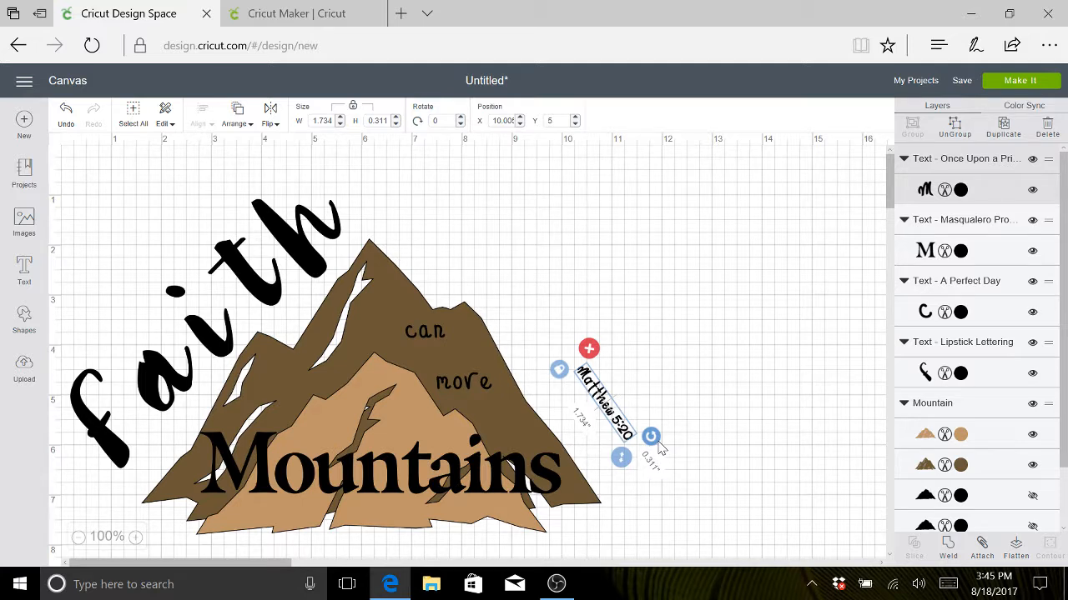
pyautogui.moveTo(659, 447); pyautogui.dragTo(658, 449)
pyautogui.moveTo(604, 428); pyautogui.dragTo(595, 478)
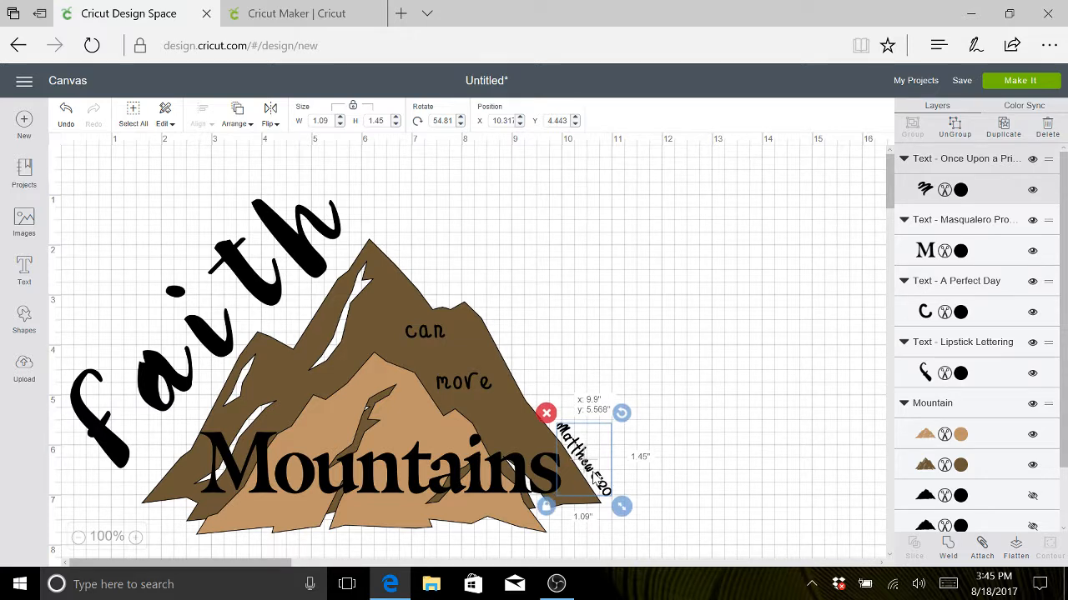
pyautogui.moveTo(594, 478); pyautogui.dragTo(595, 478)
pyautogui.click(608, 333)
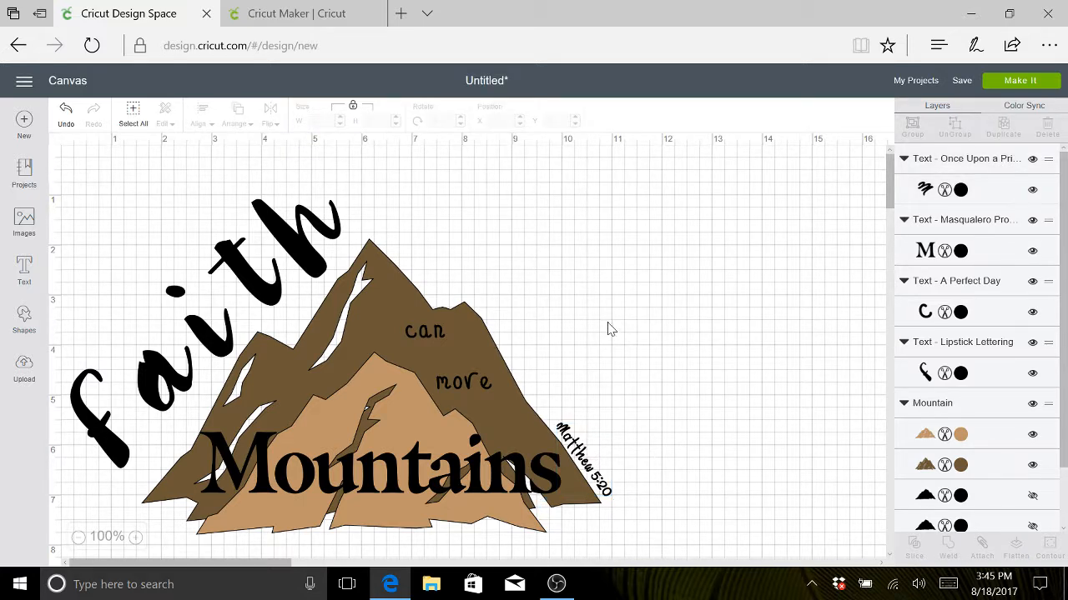
# - Save the design as a public project named "Faith Mountain 2"
pyautogui.click(962, 81)
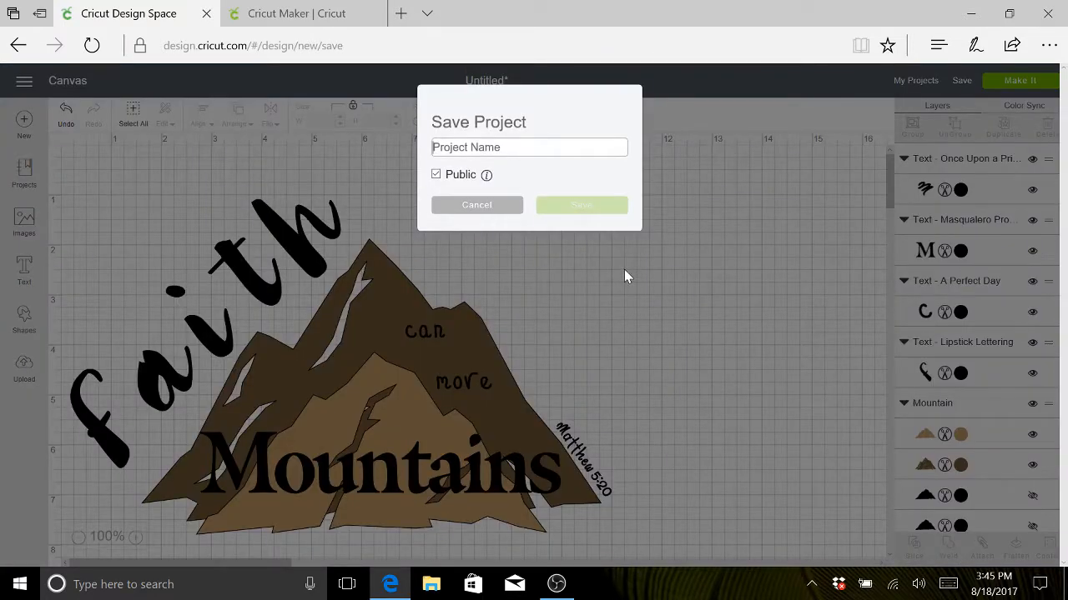
pyautogui.write('Moun')
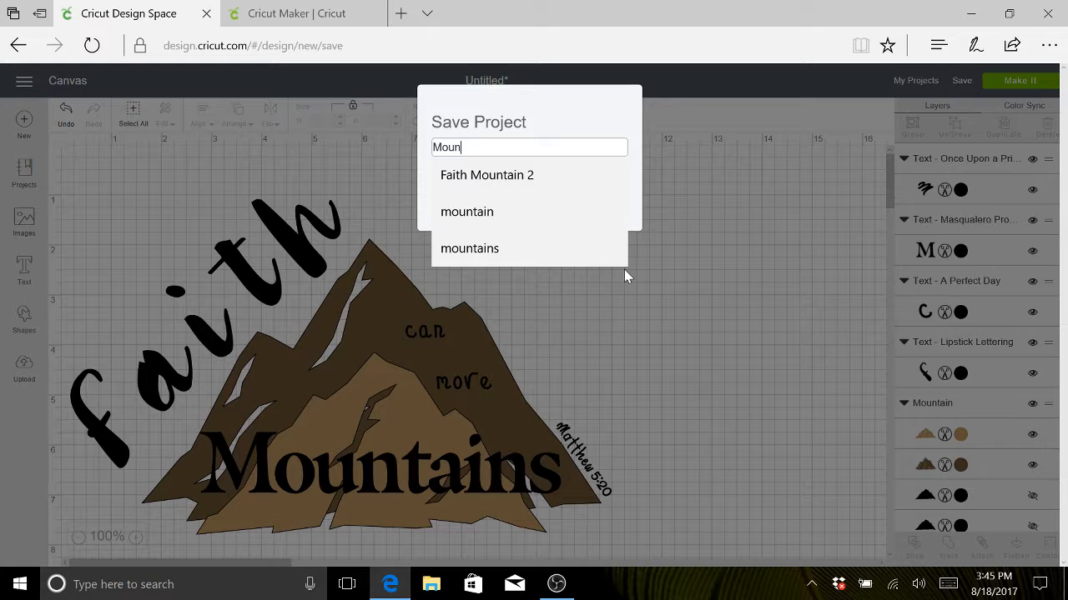
pyautogui.press('BackSpace')
pyautogui.press('BackSpace')
pyautogui.press('BackSpace')
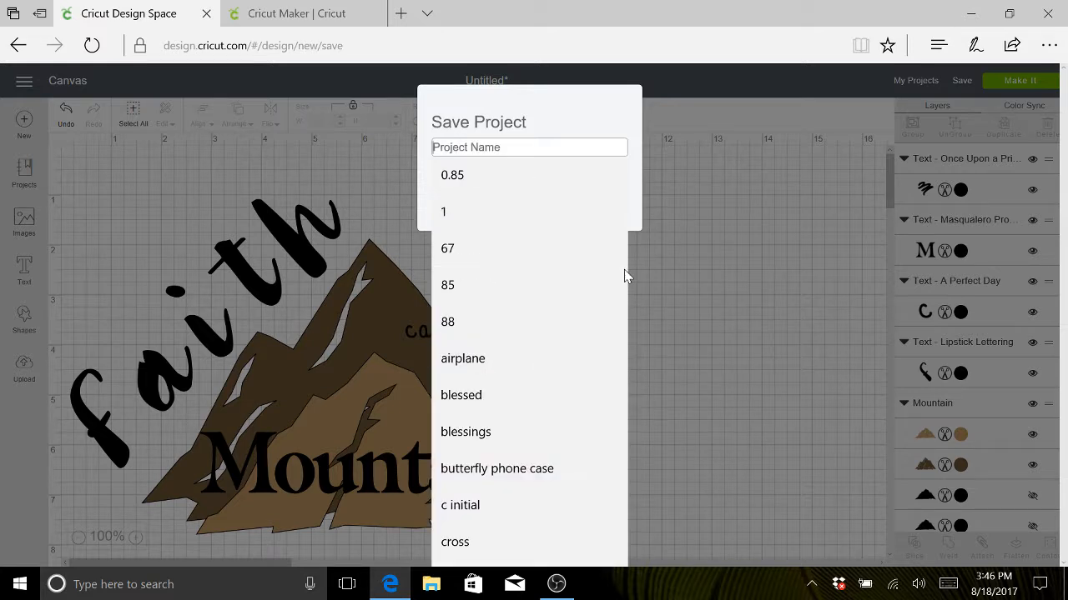
pyautogui.write('Faith')
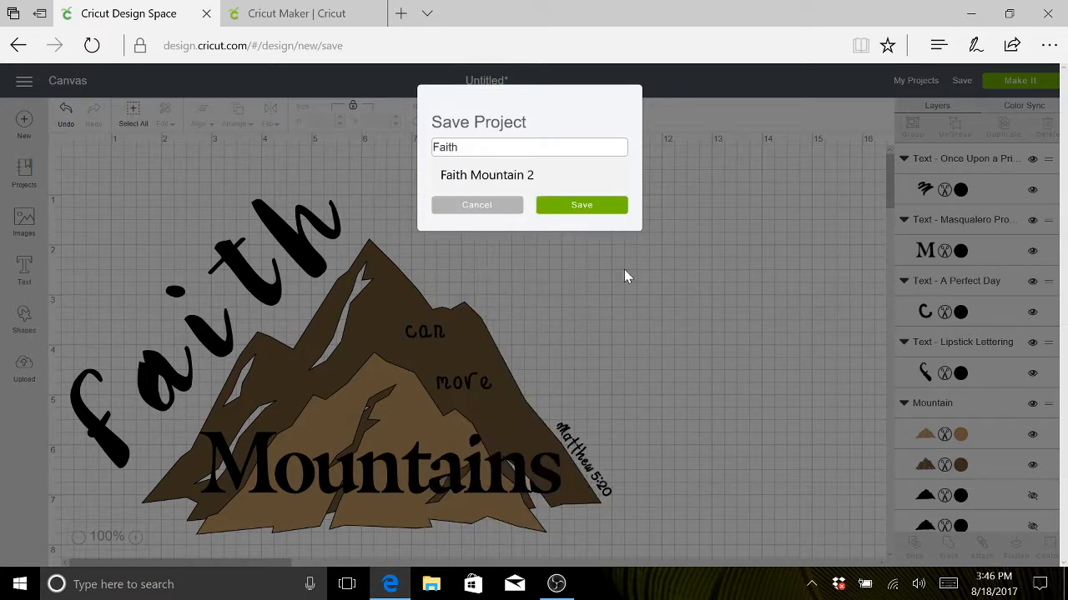
pyautogui.write(' Mountain 2')
pyautogui.click(624, 269)
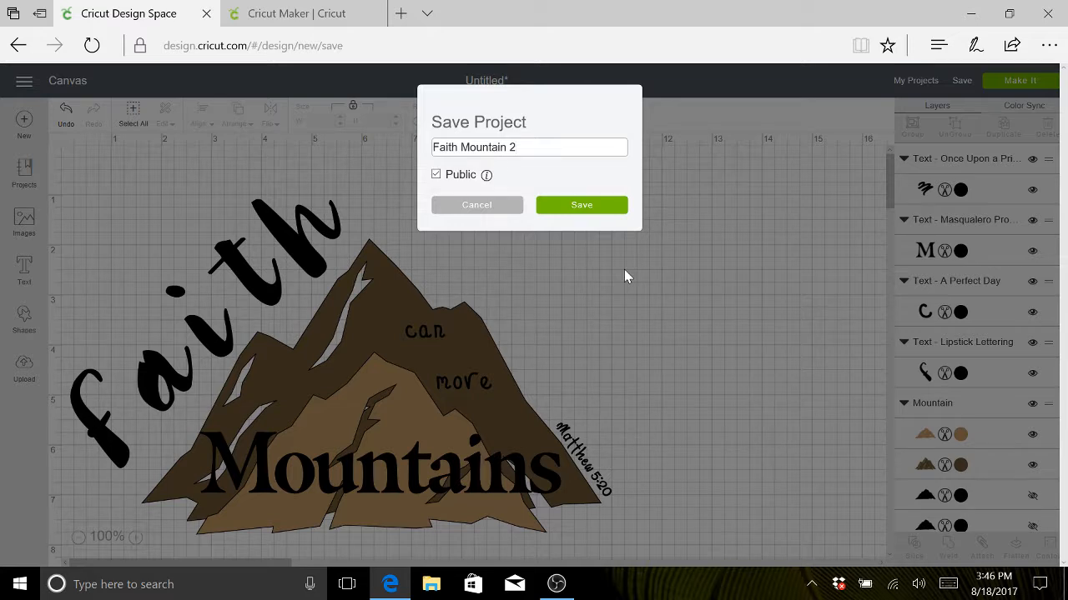
pyautogui.click(582, 207)
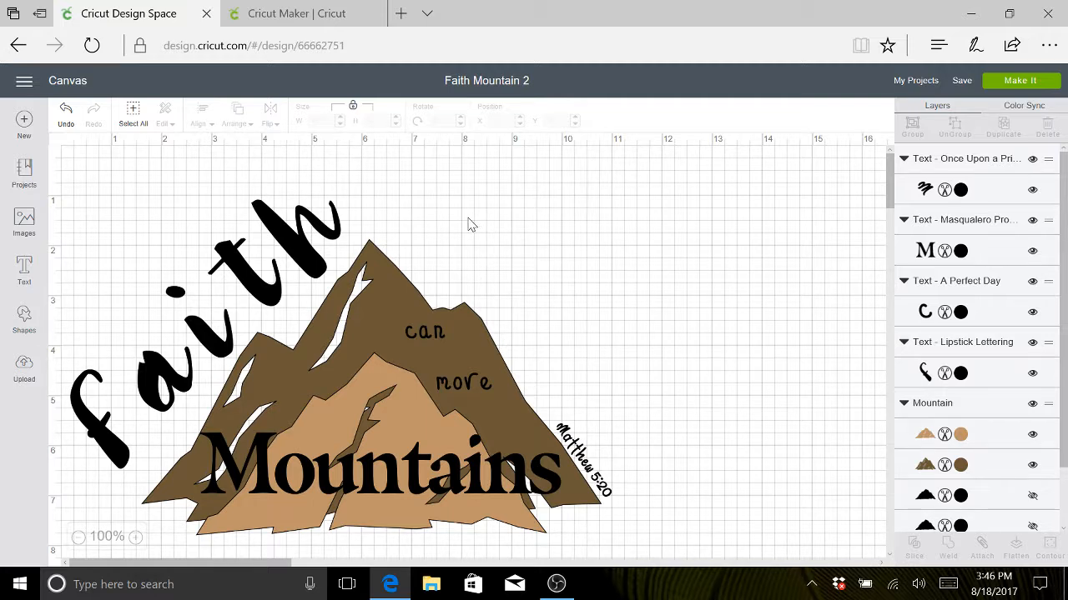
# - Recolor the "Faith" text layer orange (#ED7122)
pyautogui.click(308, 241)
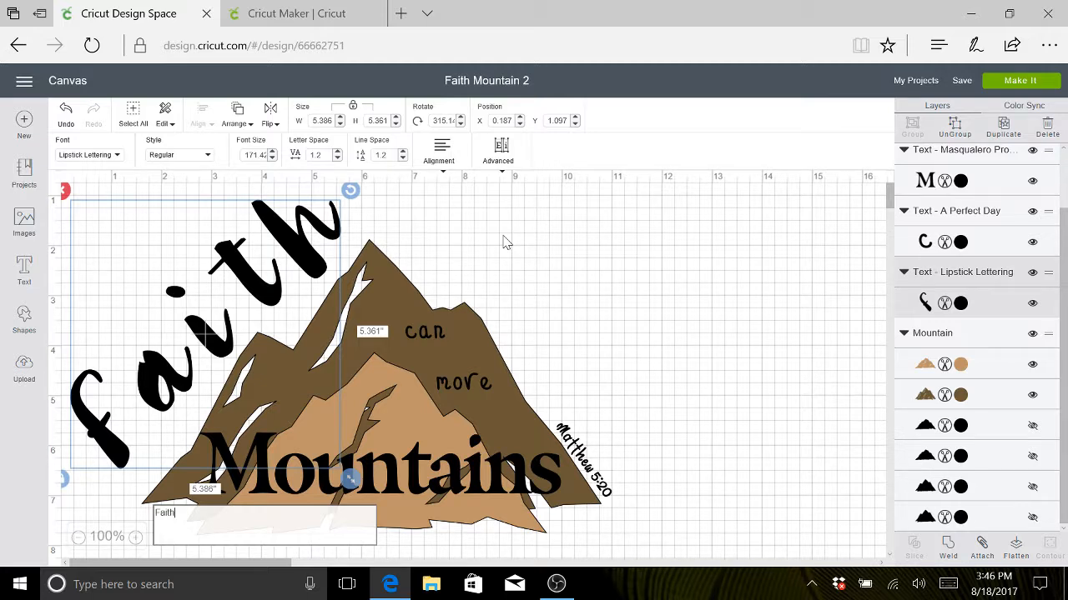
pyautogui.click(606, 293)
pyautogui.click(231, 281)
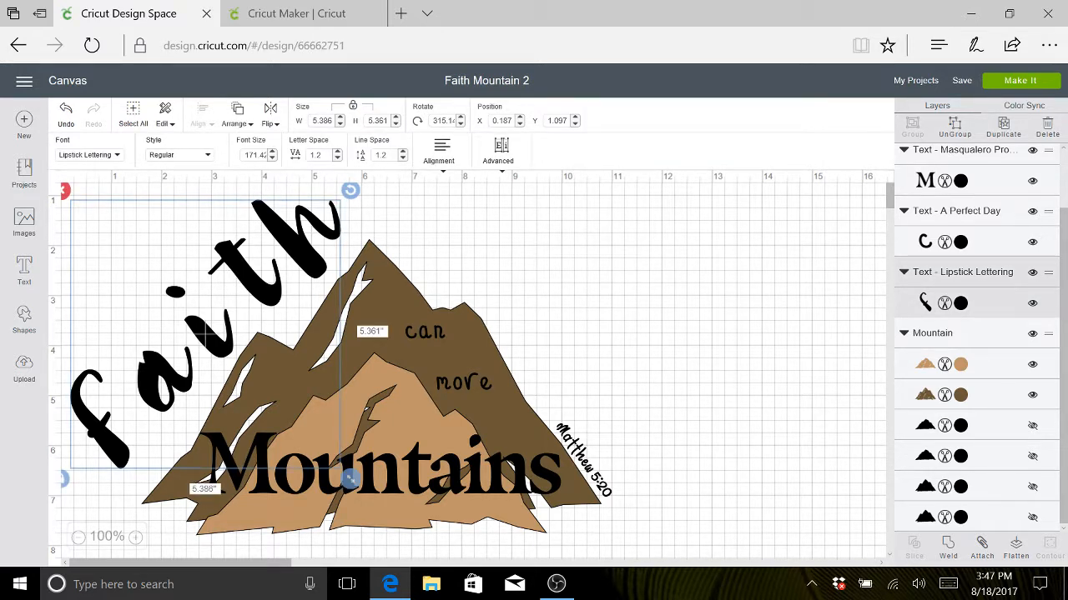
pyautogui.click(960, 302)
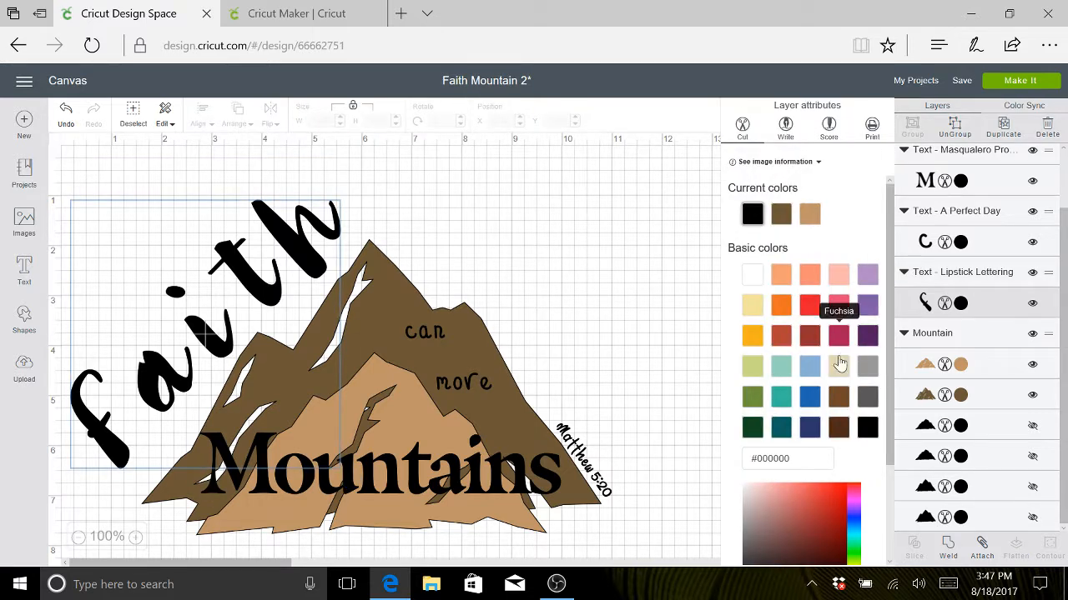
pyautogui.click(780, 307)
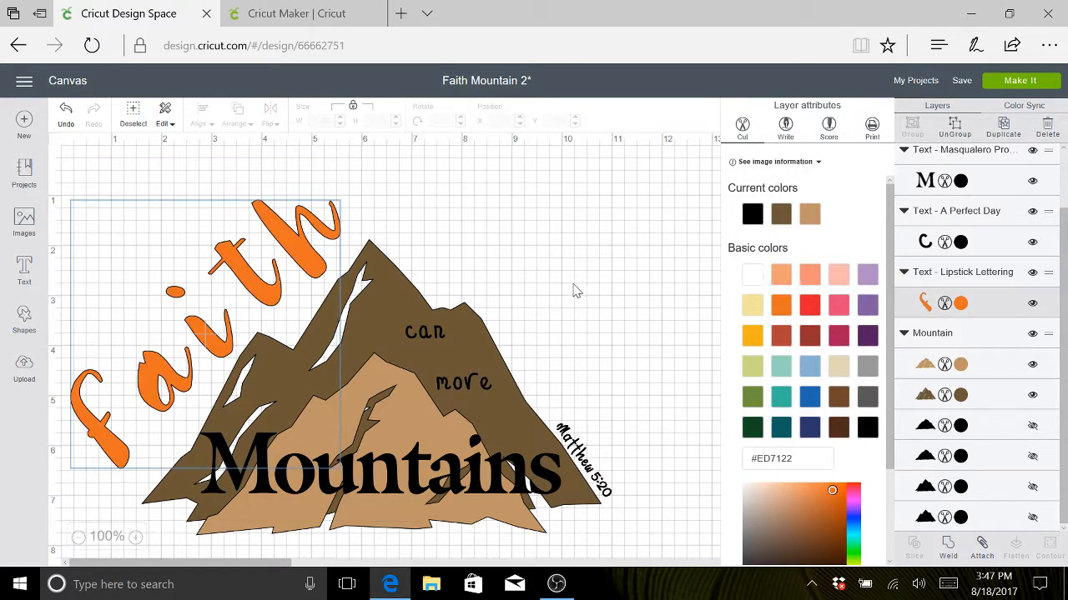
# - Recolor the "Matthew 5:20" text with the same orange as "Faith" (#ED7122)
pyautogui.click(578, 458)
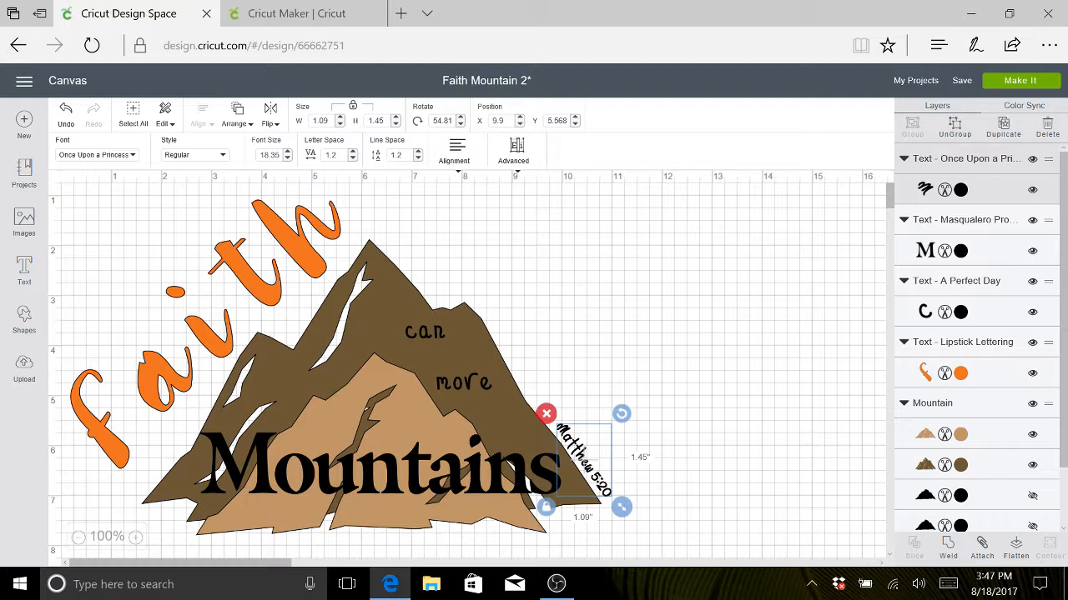
pyautogui.click(946, 190)
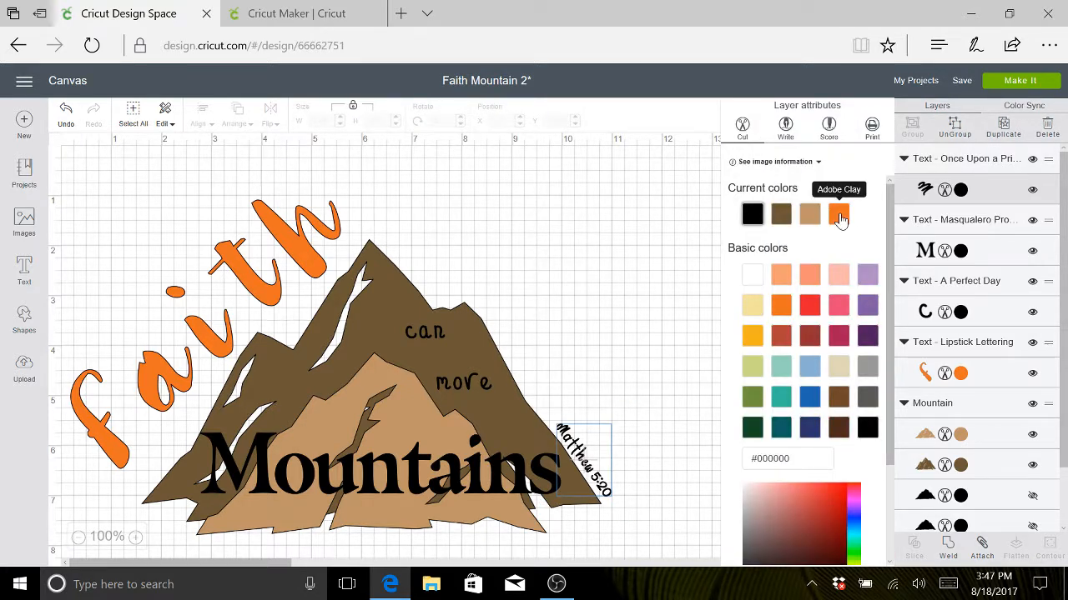
pyautogui.click(838, 217)
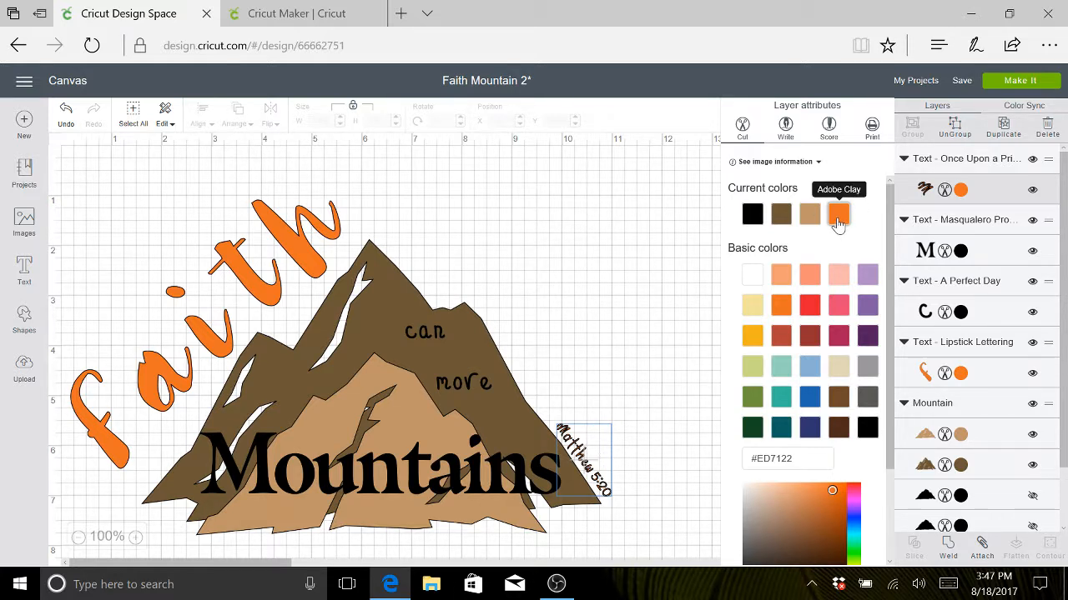
pyautogui.click(701, 285)
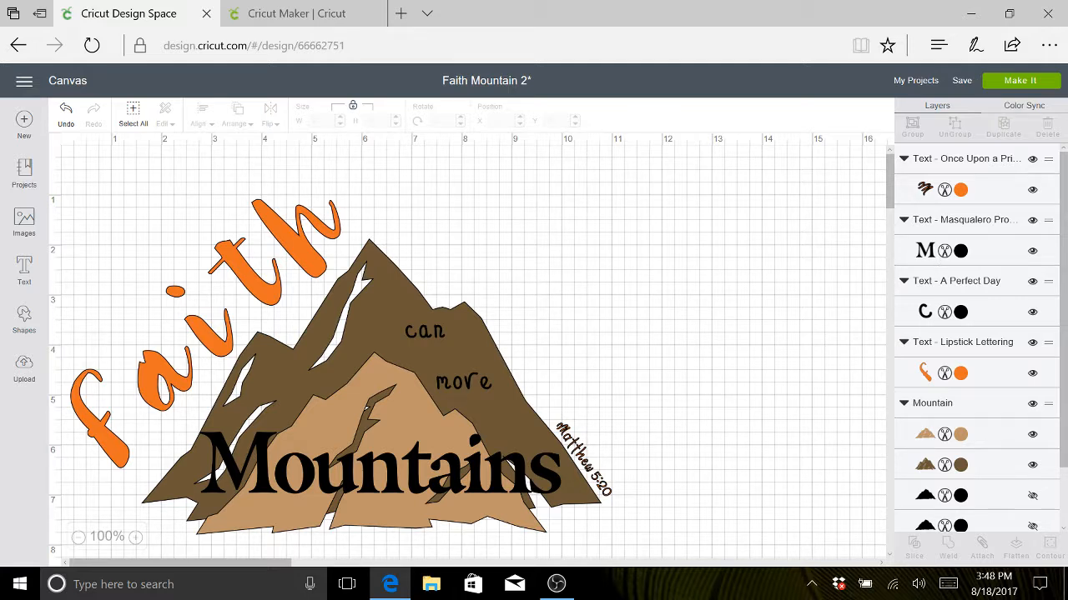
# - Recolor both "Mountains" and the "can move" text Castle Gray (#5B5956)
pyautogui.click(960, 251)
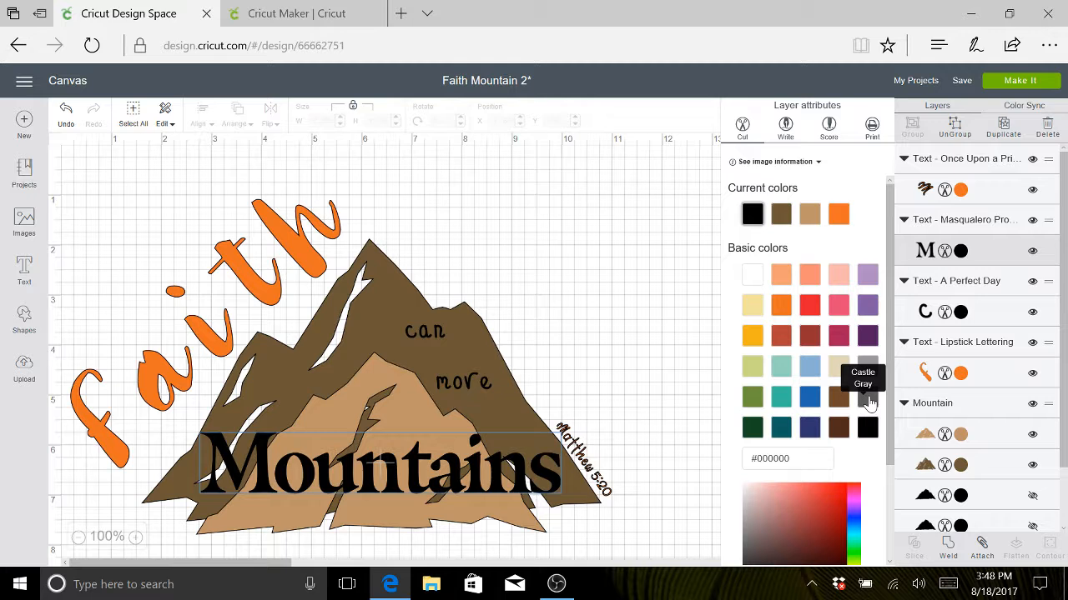
pyautogui.click(869, 400)
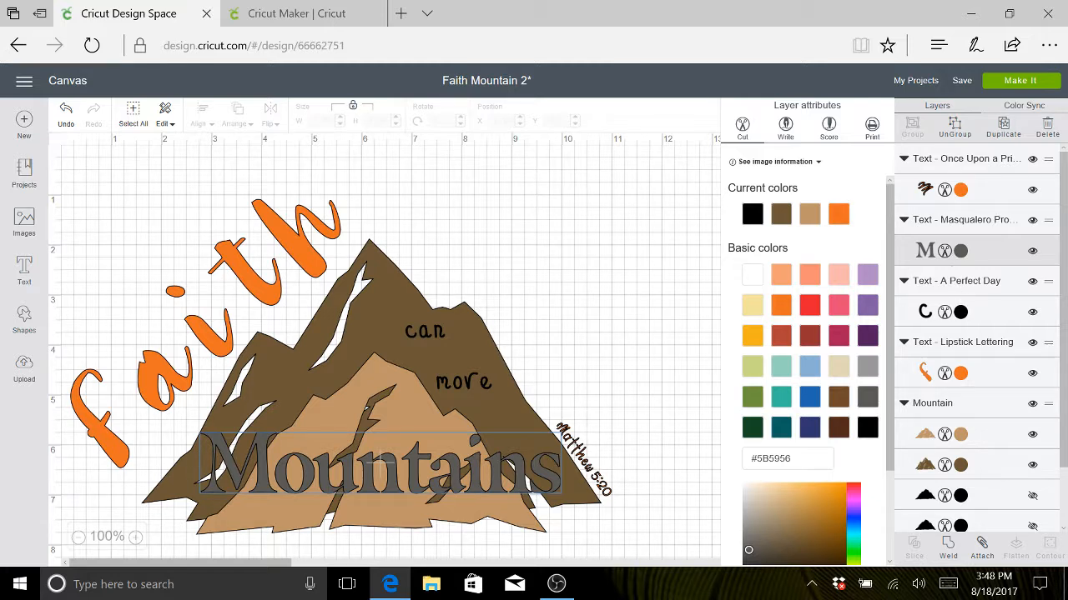
pyautogui.click(960, 313)
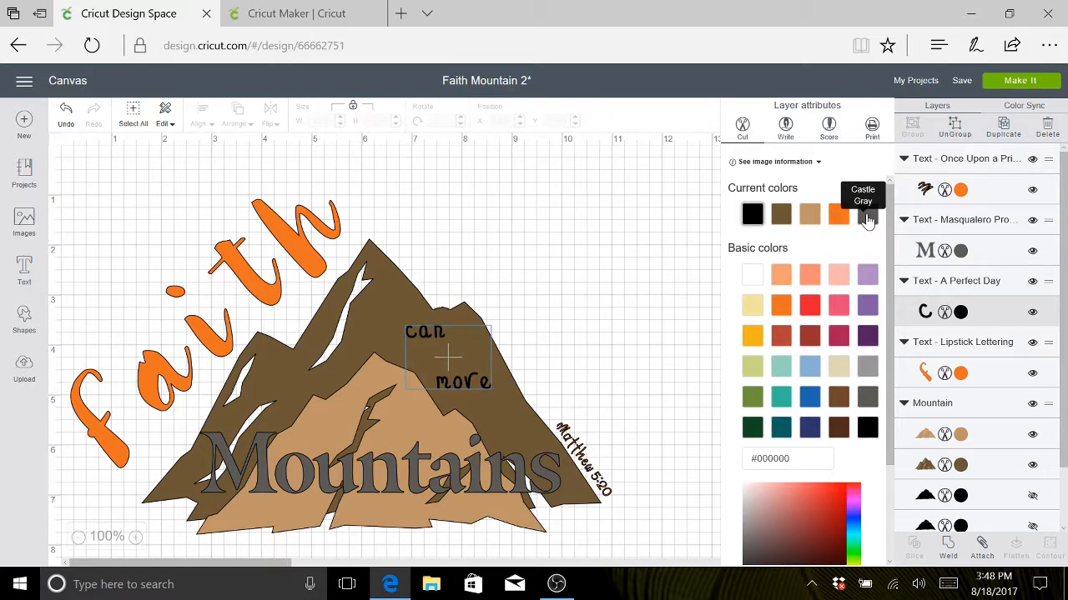
pyautogui.click(868, 217)
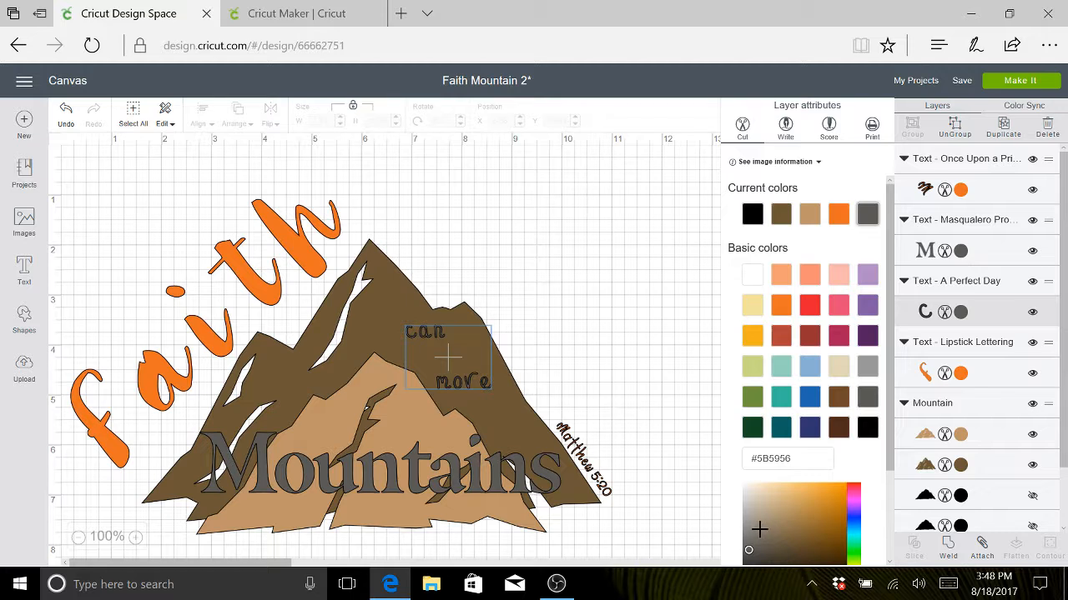
pyautogui.click(620, 321)
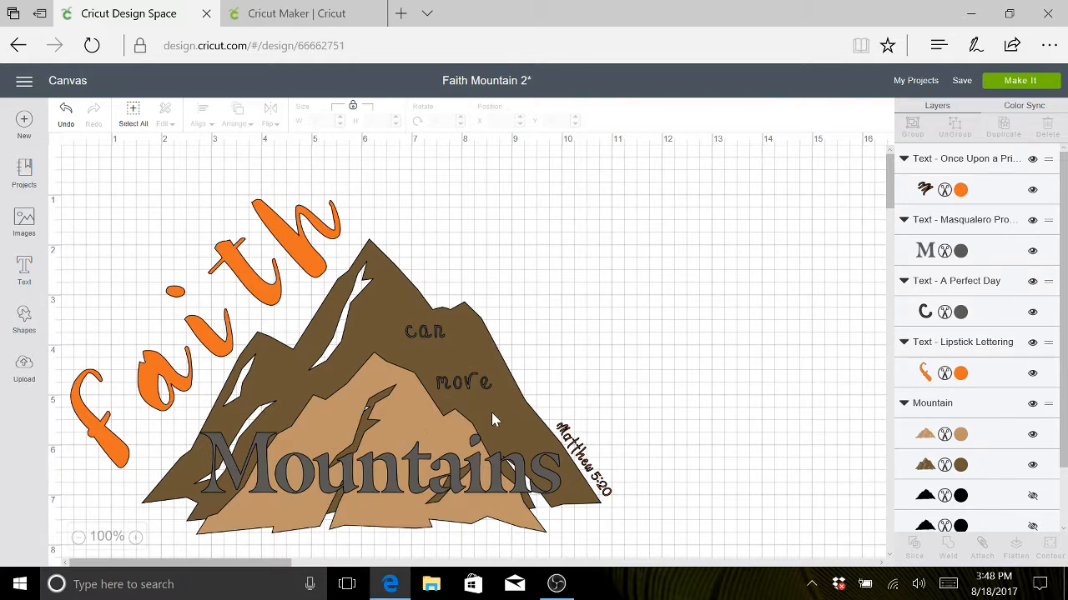
# - Save the project and preview how "Mountains" and "can more" are laid out on the gray cut mat
pyautogui.click(962, 83)
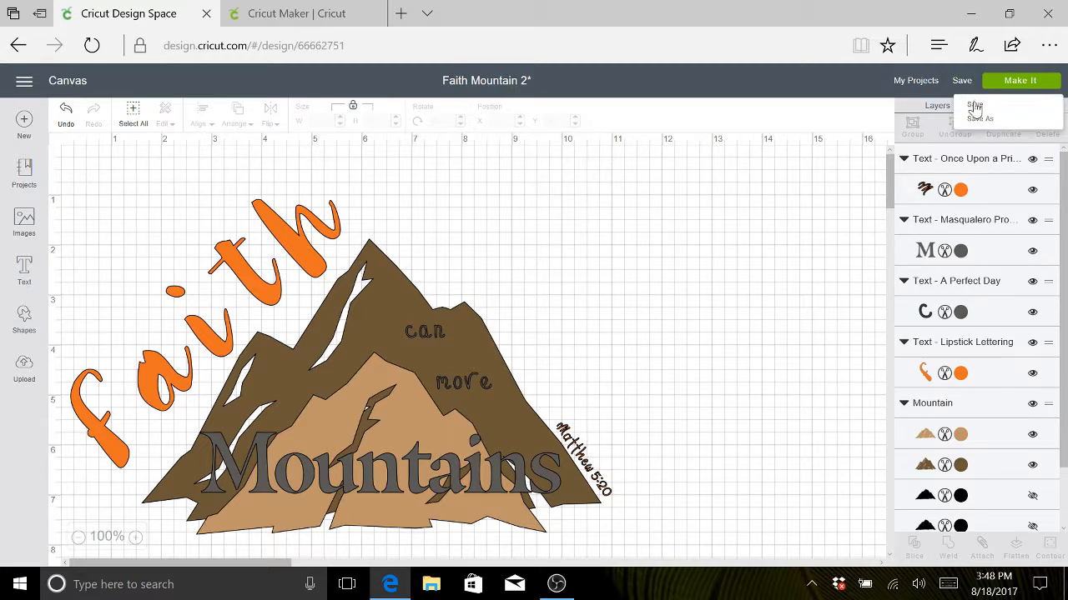
pyautogui.click(974, 107)
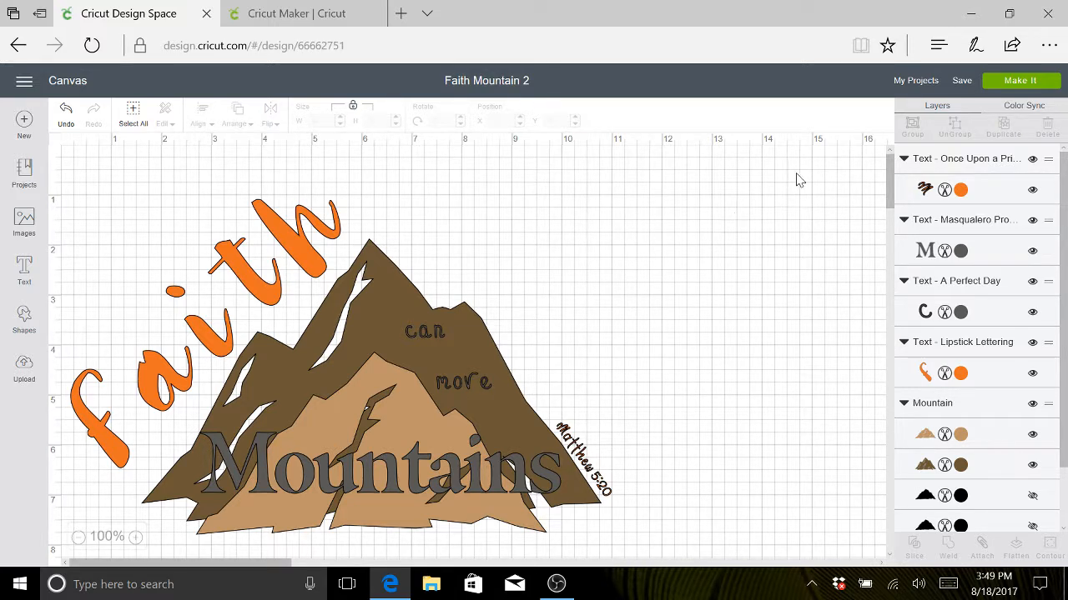
pyautogui.click(1011, 83)
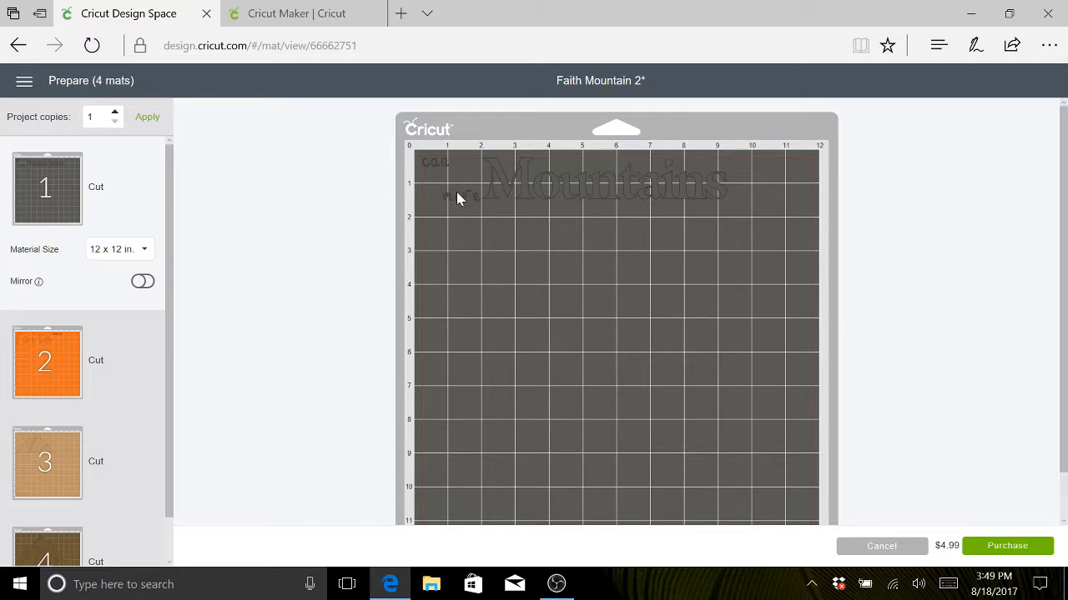
pyautogui.click(550, 179)
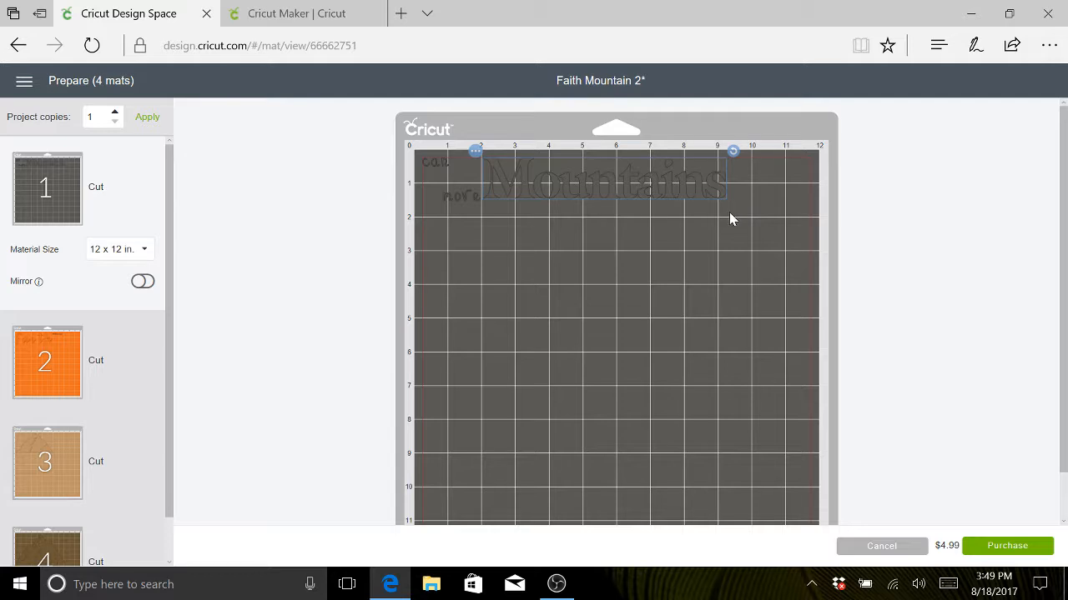
pyautogui.click(882, 546)
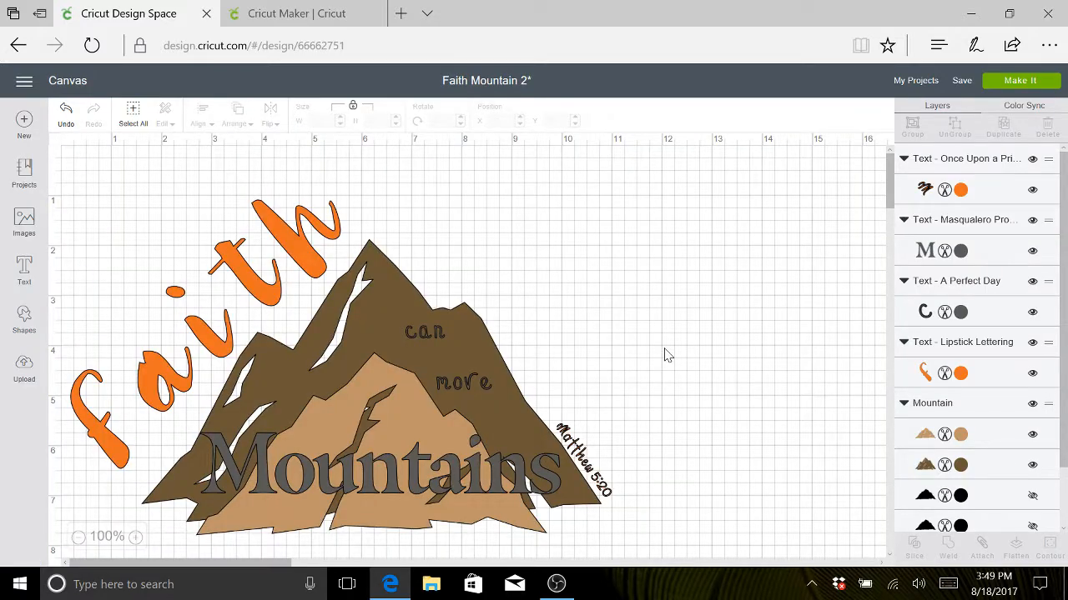
# - Tighten the "Mountains" text's letter spacing to -0.5 and shift it slightly to about X 2.838, Y 5.708
pyautogui.click(432, 466)
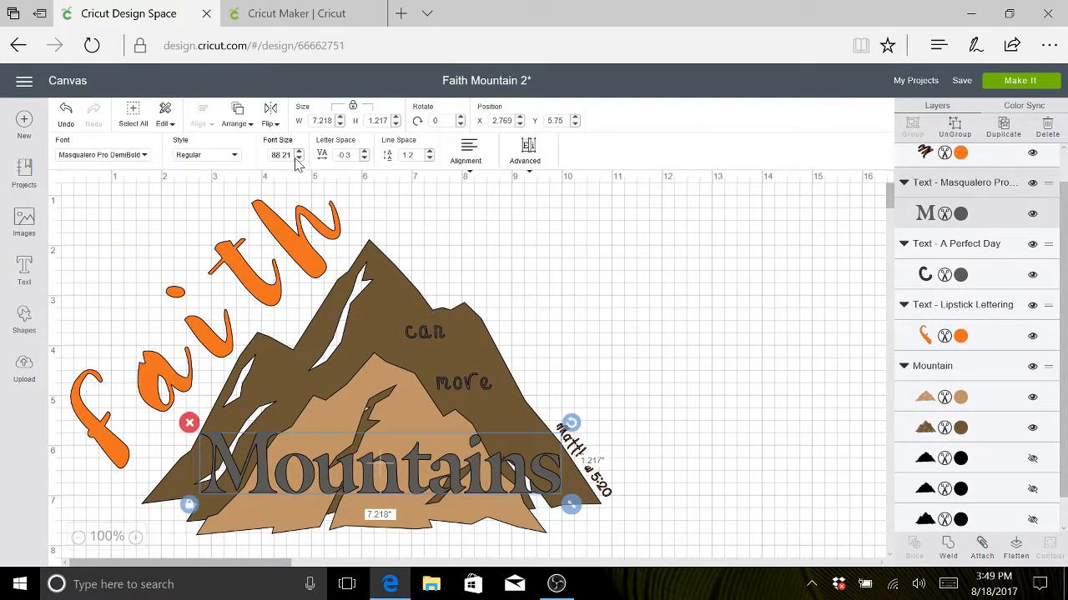
pyautogui.click(364, 159)
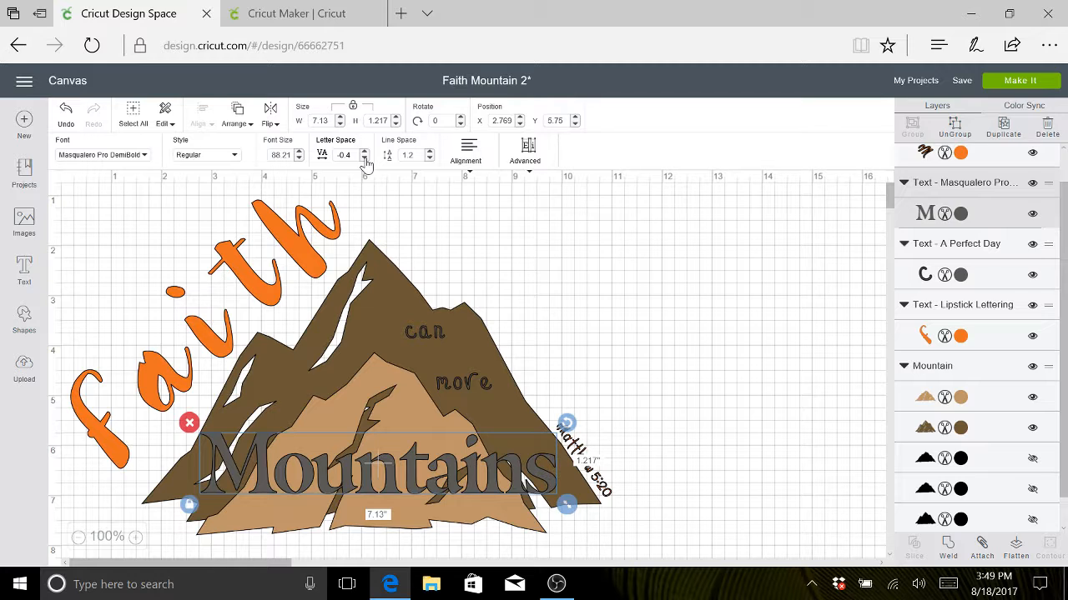
pyautogui.click(364, 160)
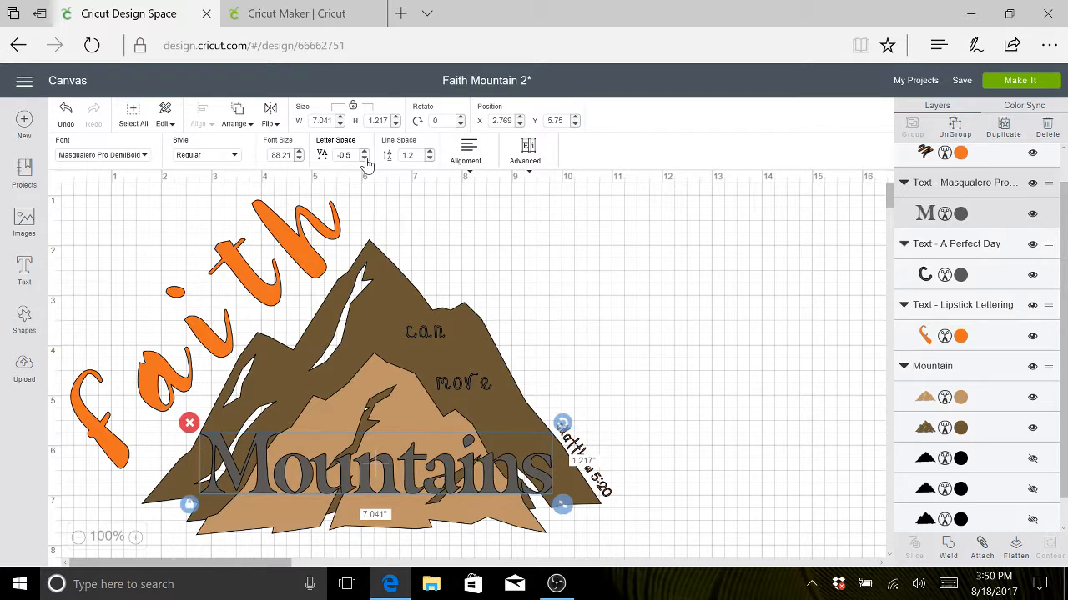
pyautogui.moveTo(374, 470); pyautogui.dragTo(381, 475)
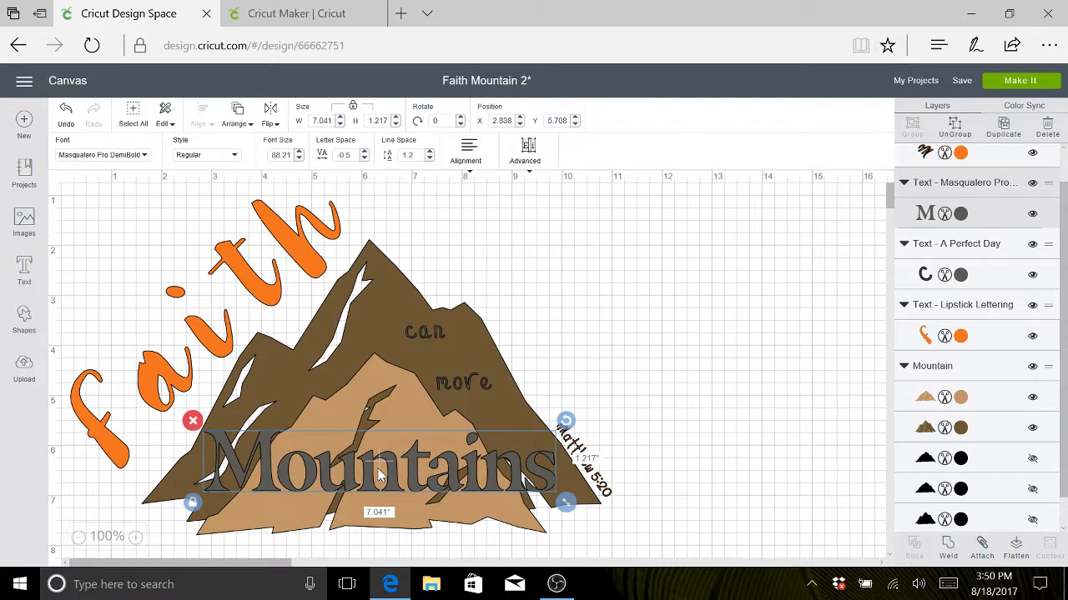
# - Set the "can more" text's letter spacing to 1 and its line spacing to 0.5
pyautogui.hotkey('ctrl', 'a')
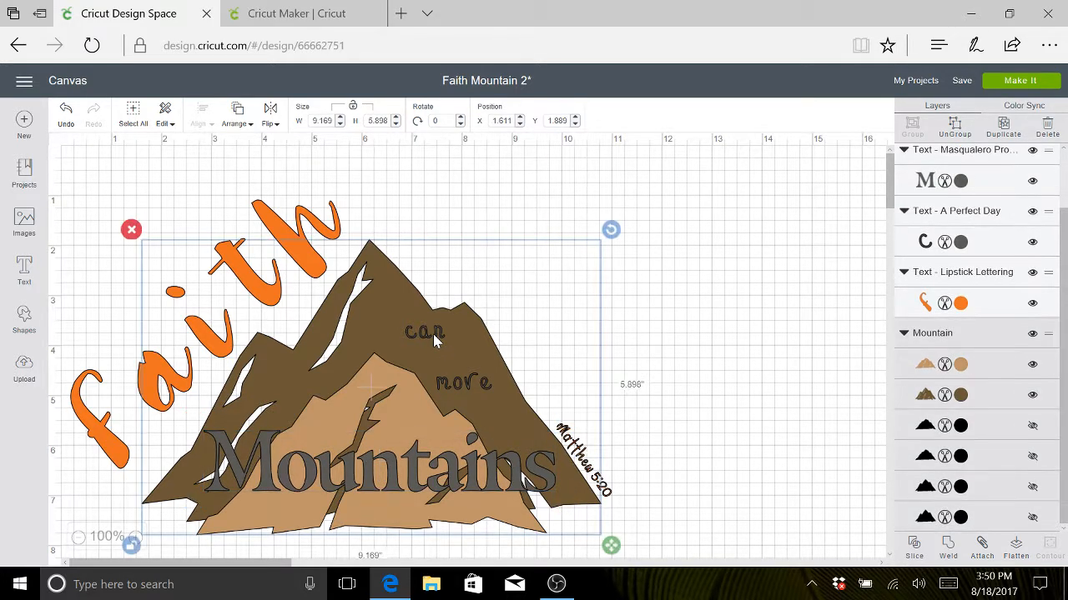
pyautogui.click(458, 392)
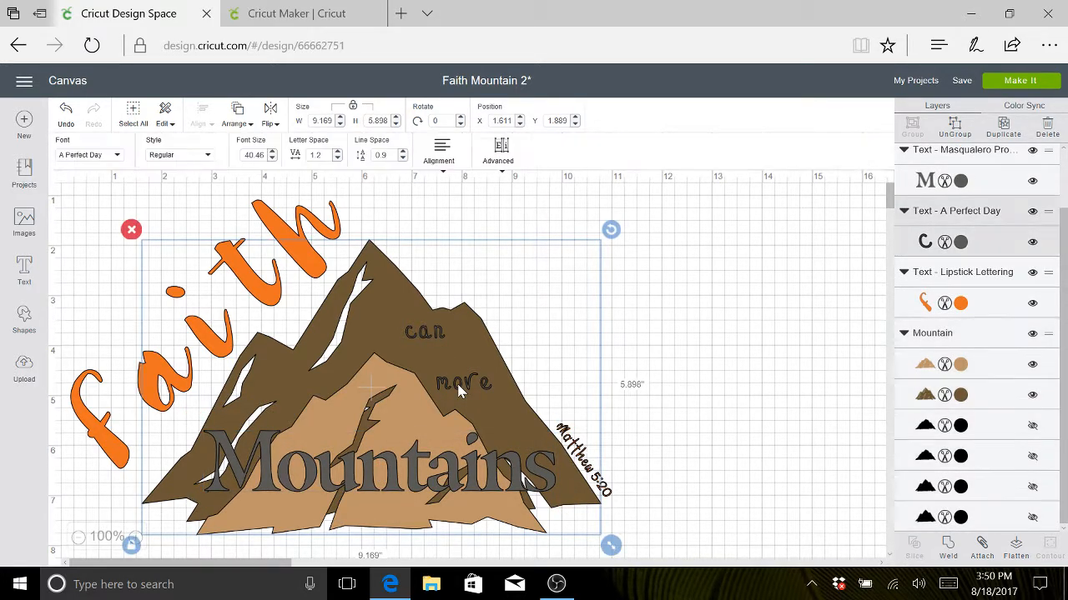
pyautogui.click(337, 159)
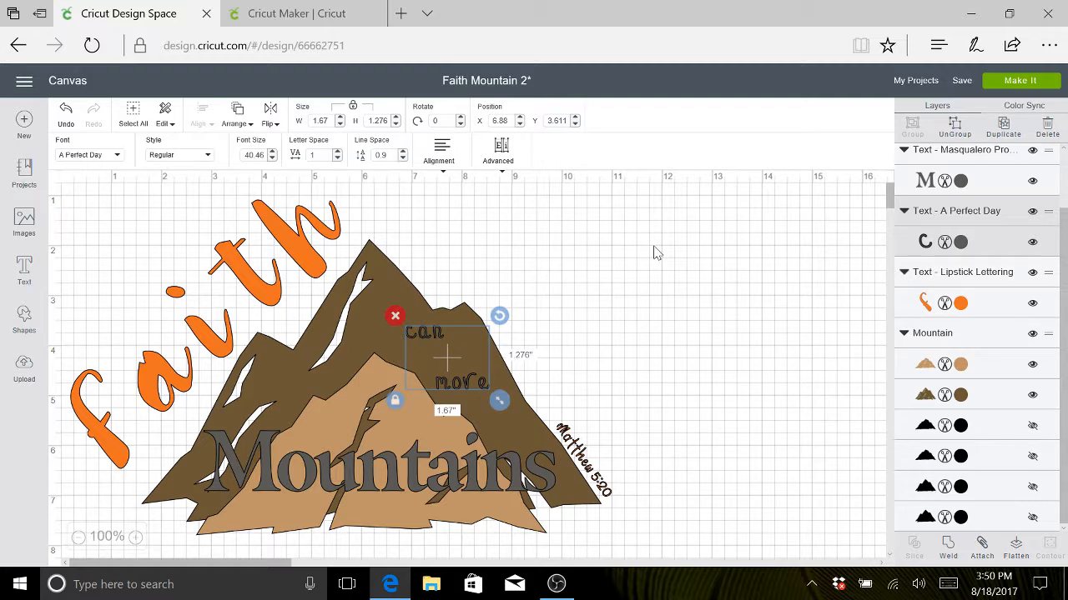
pyautogui.click(402, 158)
pyautogui.click(402, 158)
pyautogui.click(402, 158)
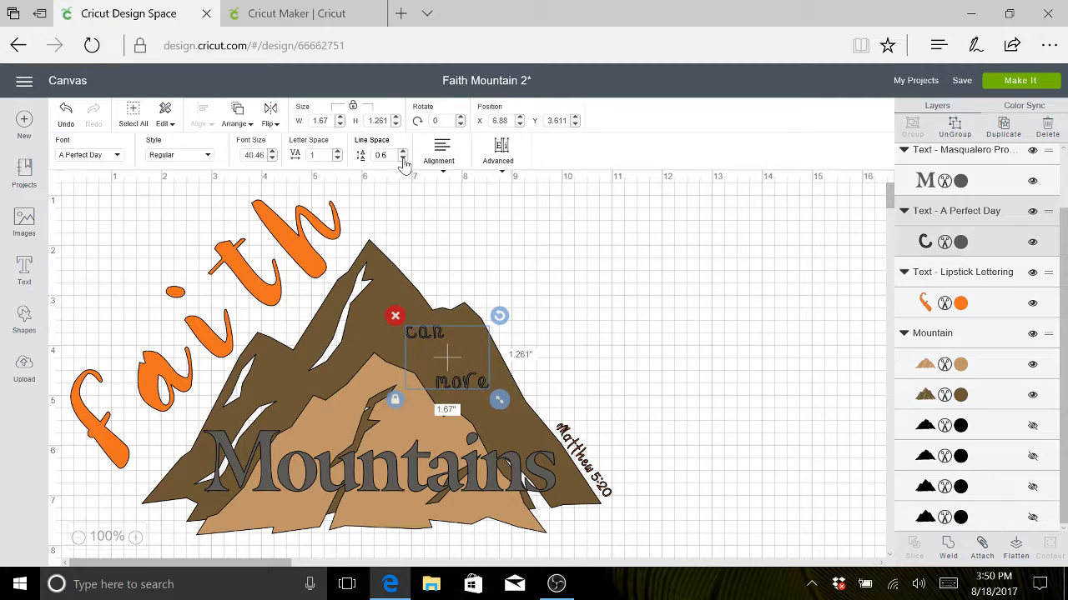
pyautogui.click(402, 158)
pyautogui.click(581, 294)
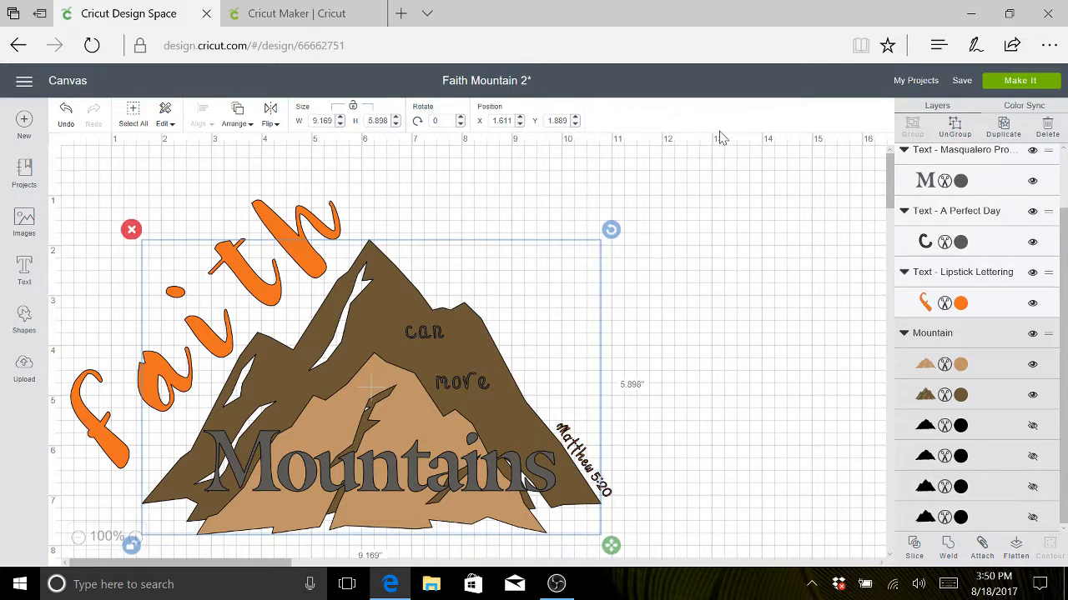
# - Save the project again and bring up its cut mat preview
pyautogui.click(963, 83)
pyautogui.click(972, 106)
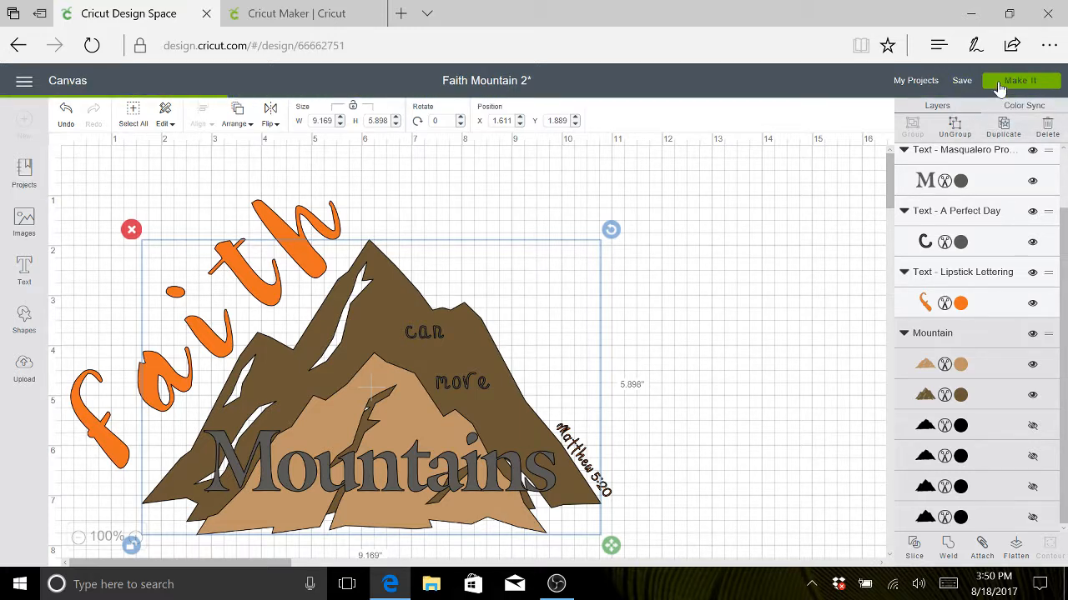
pyautogui.click(999, 86)
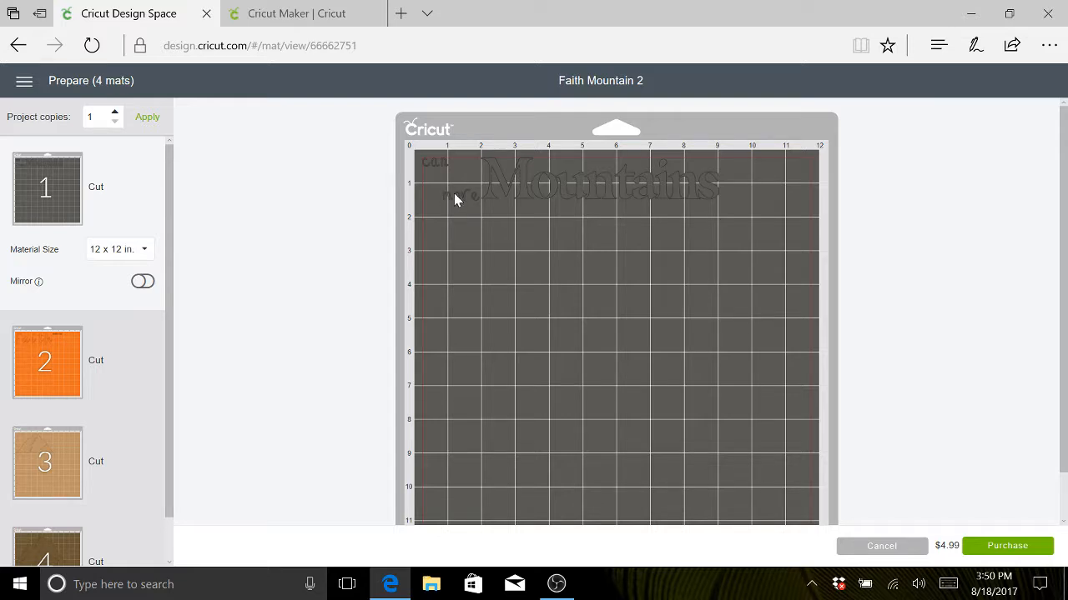
# - Move "Mountains" slightly lower on the gray mat, closer to "can more"
pyautogui.click(451, 194)
pyautogui.click(506, 176)
pyautogui.moveTo(504, 169); pyautogui.dragTo(501, 197)
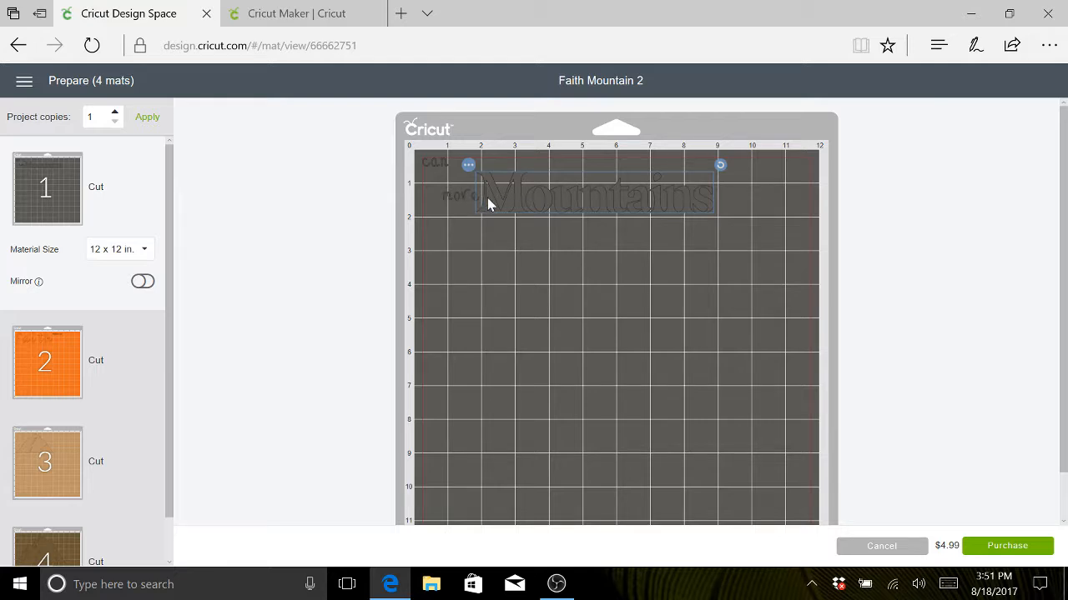
pyautogui.click(476, 233)
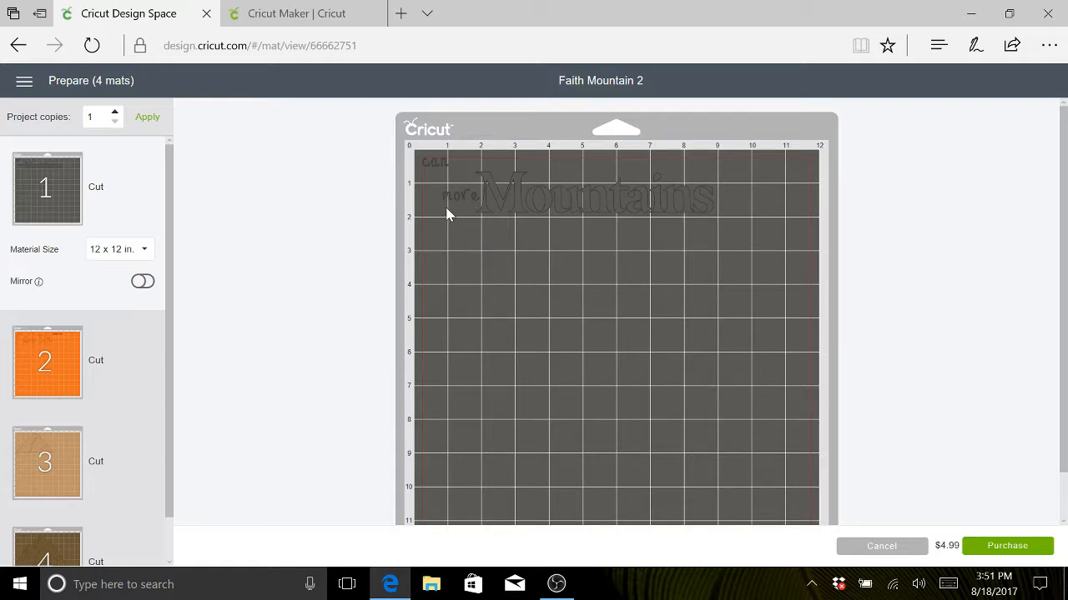
# - Try turning "Matthew 5:20" vertical beside "Faith" on the orange mat, then go back to the canvas
pyautogui.click(117, 377)
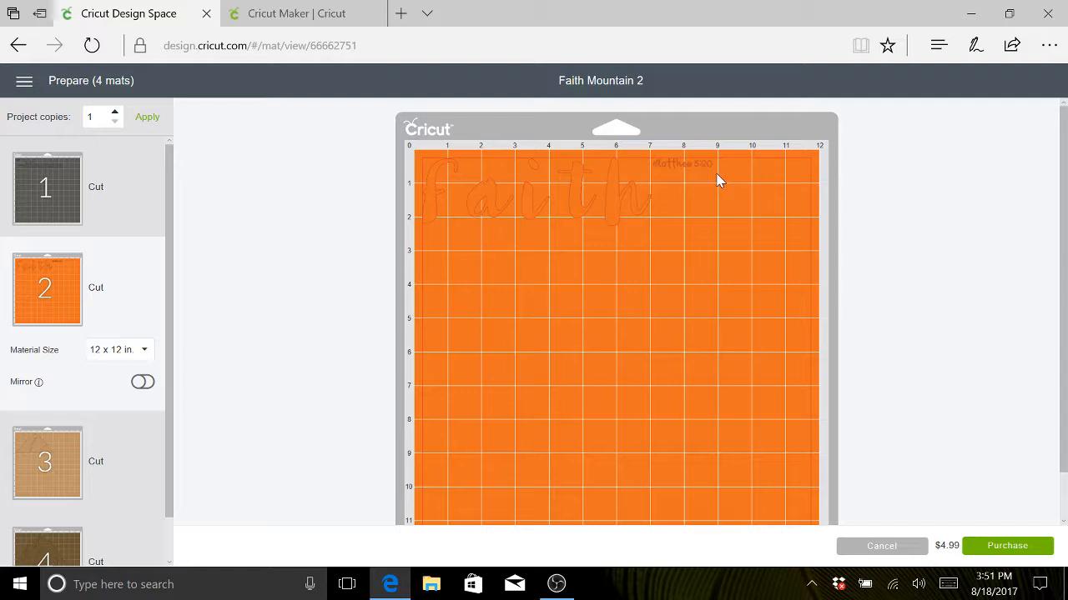
pyautogui.click(683, 162)
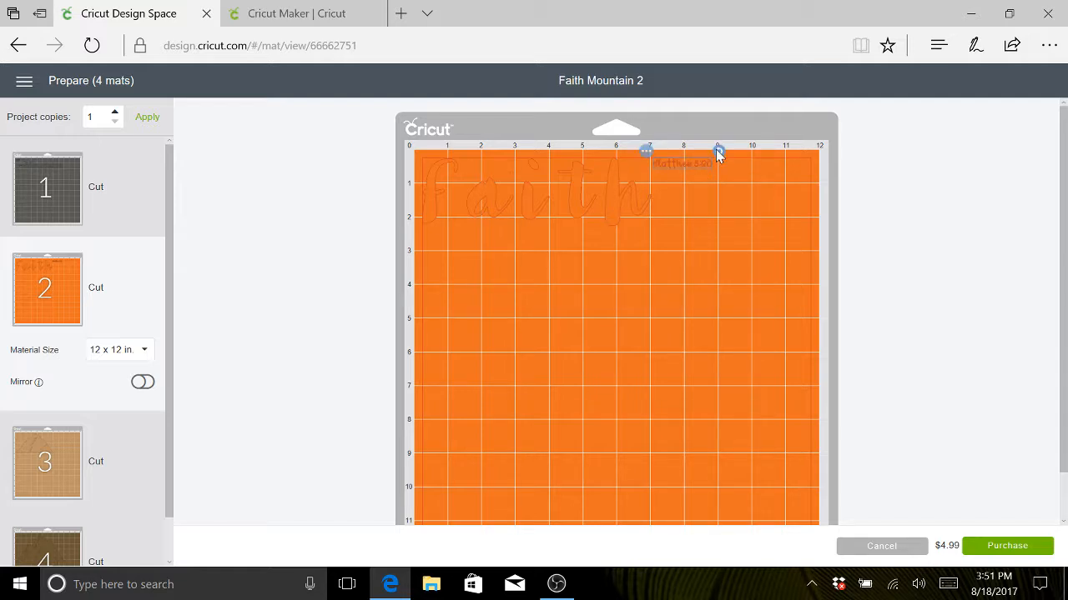
pyautogui.moveTo(720, 152); pyautogui.dragTo(667, 165)
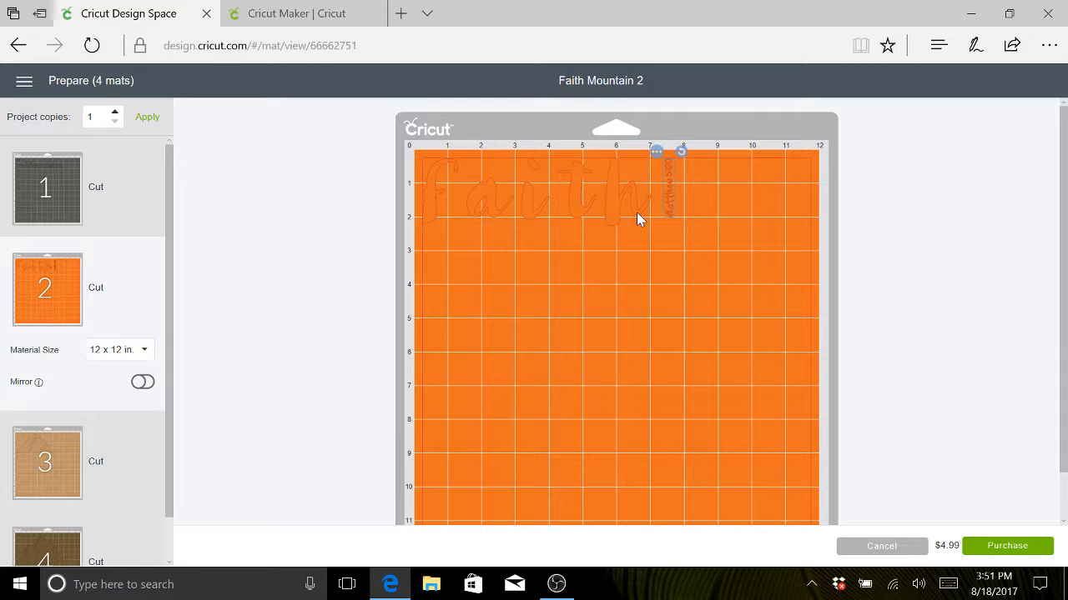
pyautogui.moveTo(637, 212); pyautogui.dragTo(671, 230)
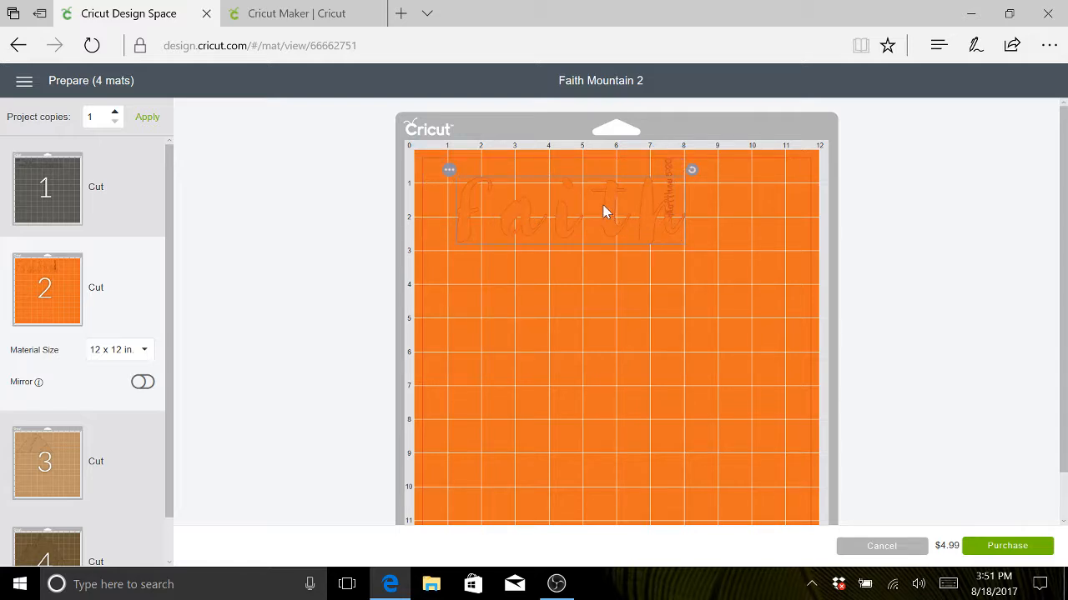
pyautogui.moveTo(546, 193); pyautogui.dragTo(530, 186)
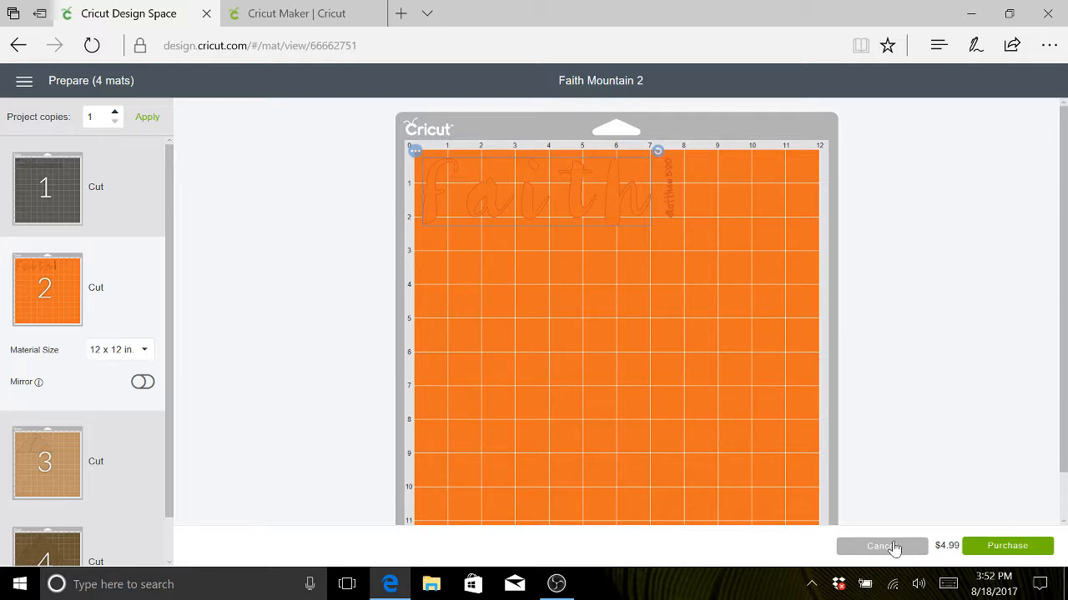
pyautogui.click(893, 547)
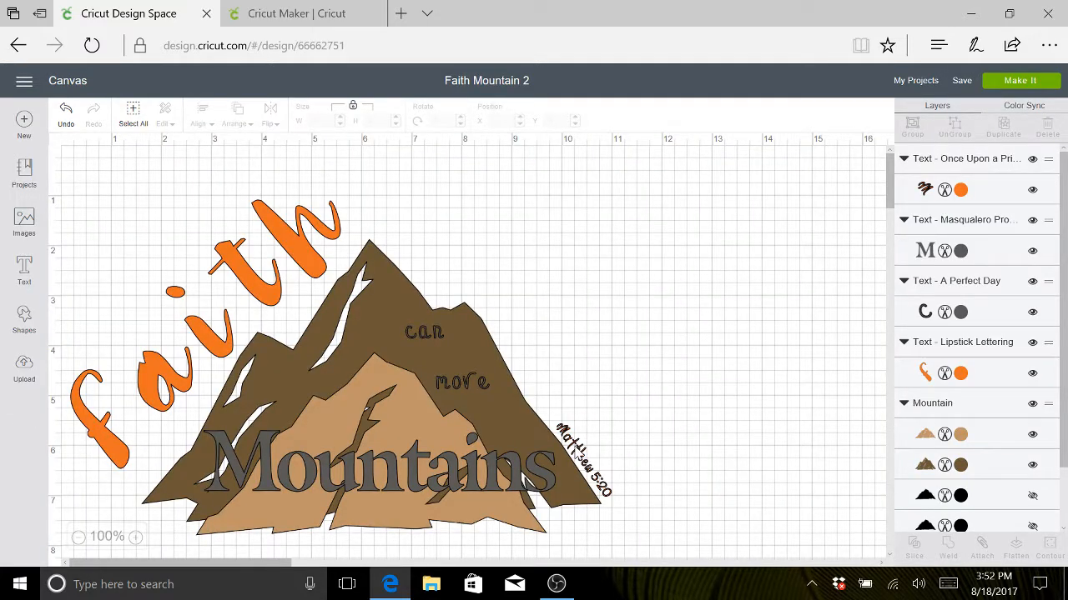
# - Change the "Matthew 5:20" text's font to Arioso Com Regular and scale it down to about 1.056 by 1.34 inches
pyautogui.click(579, 455)
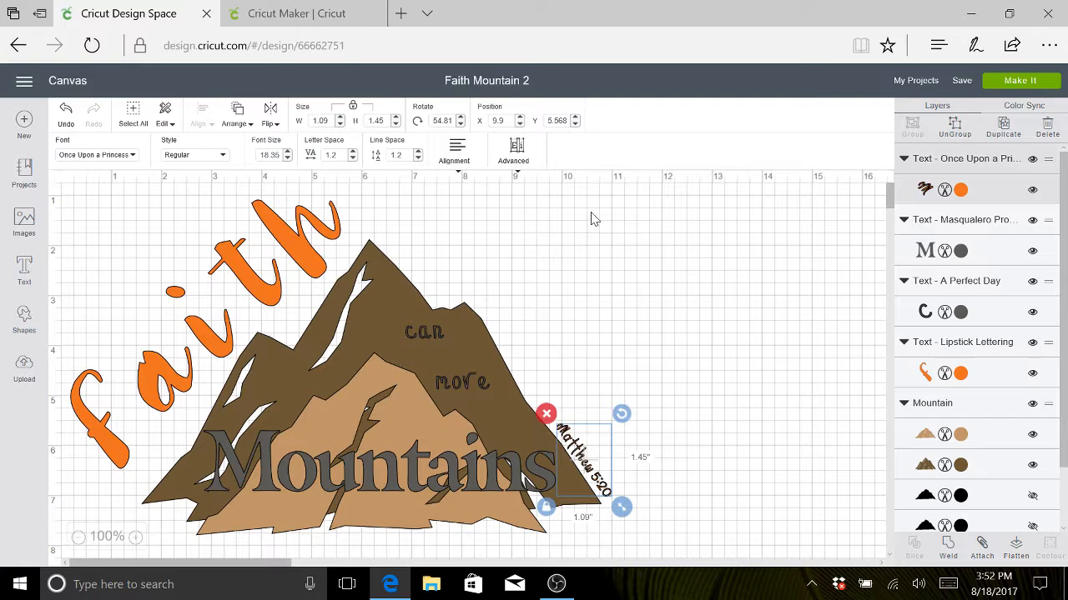
pyautogui.click(133, 158)
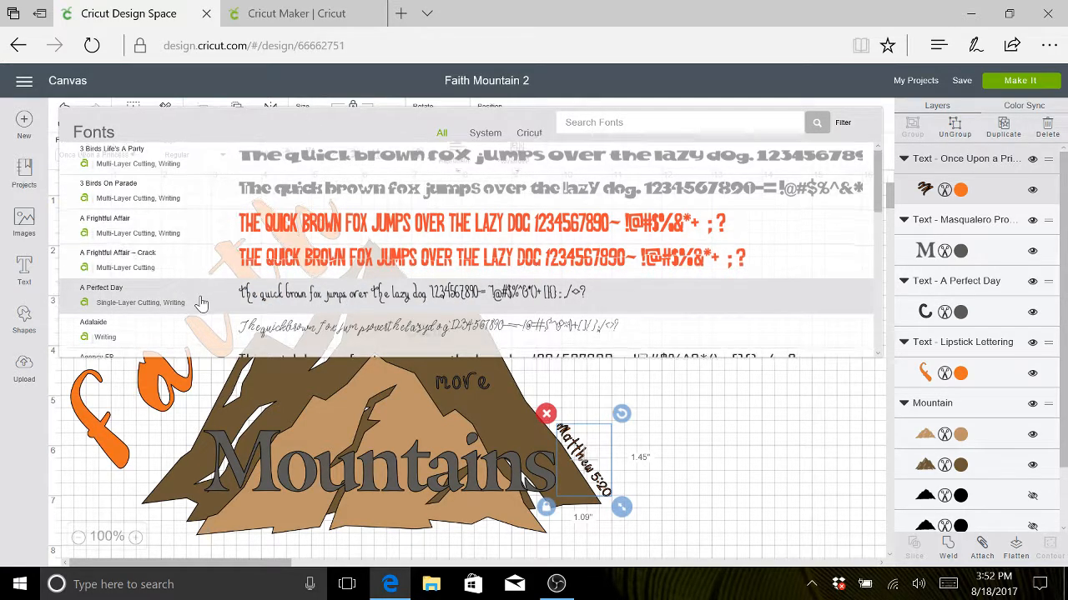
pyautogui.scroll(-5, 201, 303)
pyautogui.scroll(-5, 201, 302)
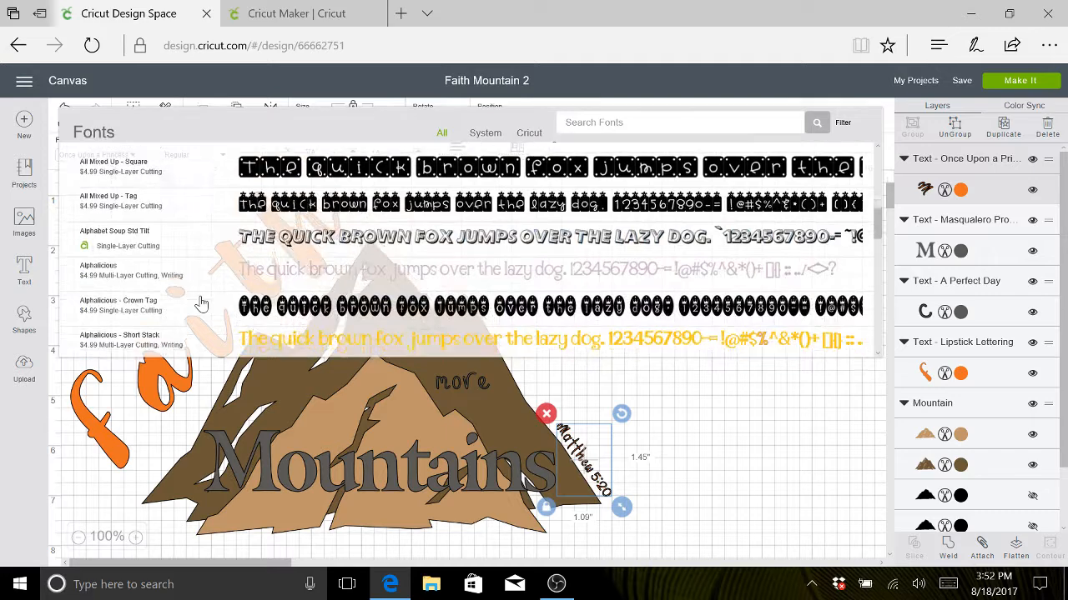
pyautogui.scroll(-5, 201, 303)
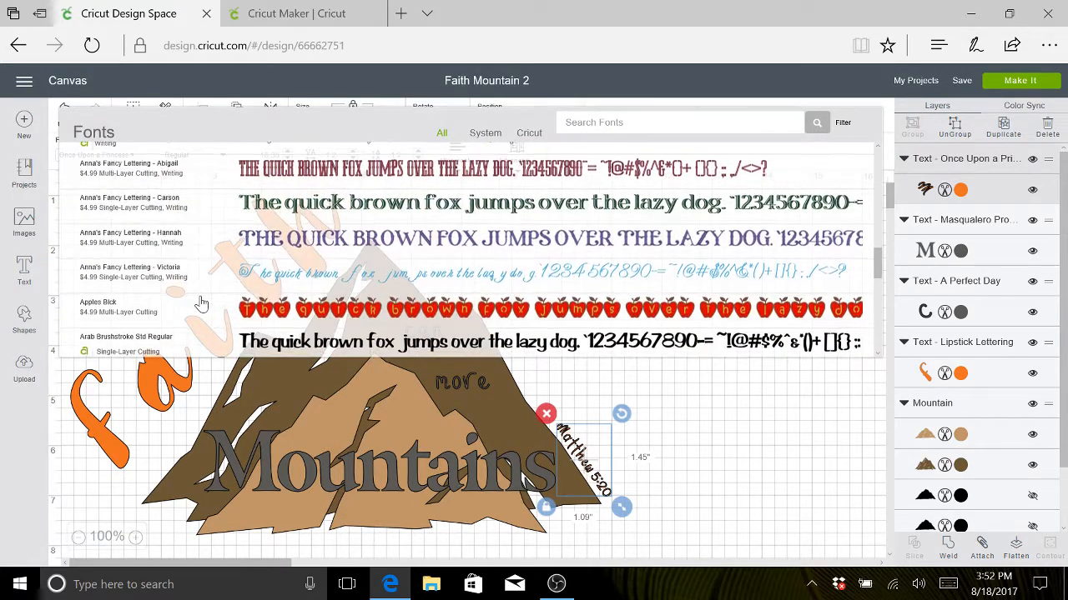
pyautogui.scroll(-3, 201, 302)
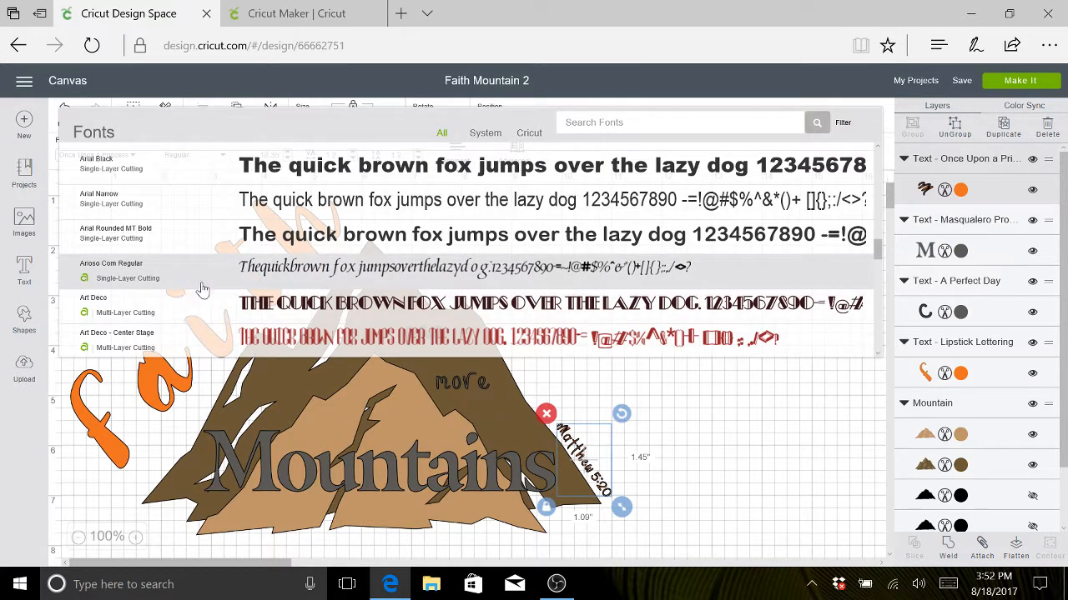
pyautogui.click(246, 284)
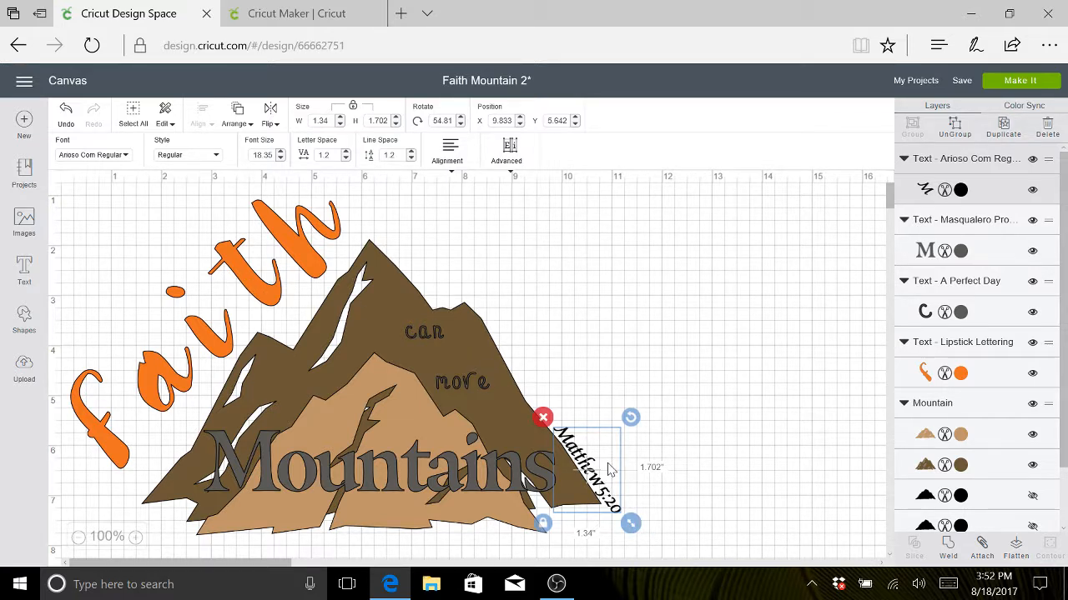
pyautogui.moveTo(632, 524); pyautogui.dragTo(619, 508)
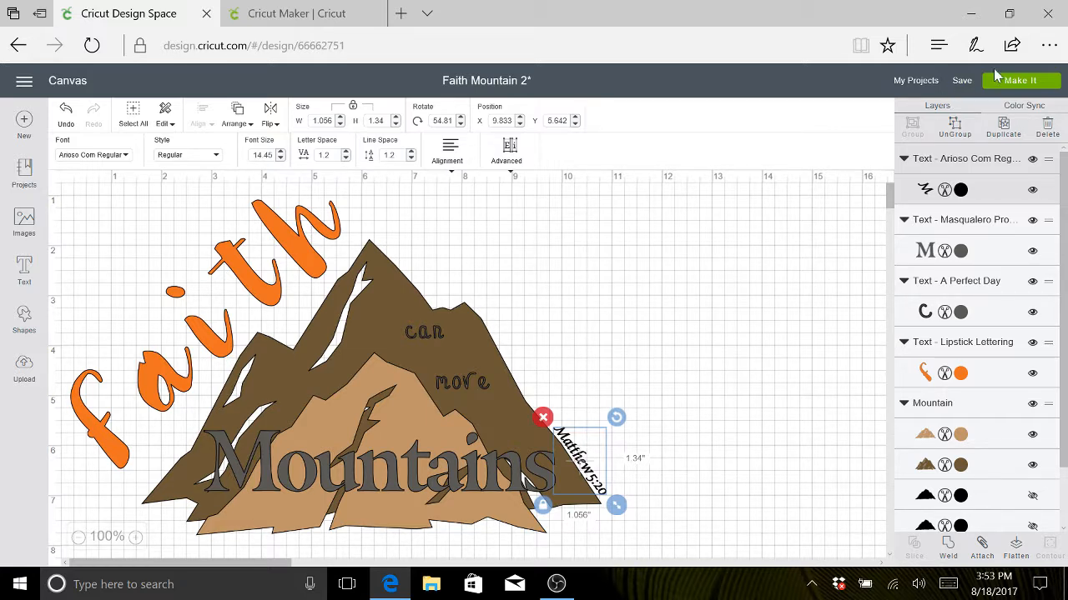
# - Save the project with the restyled verse and check its mat in the cut preview
pyautogui.click(960, 84)
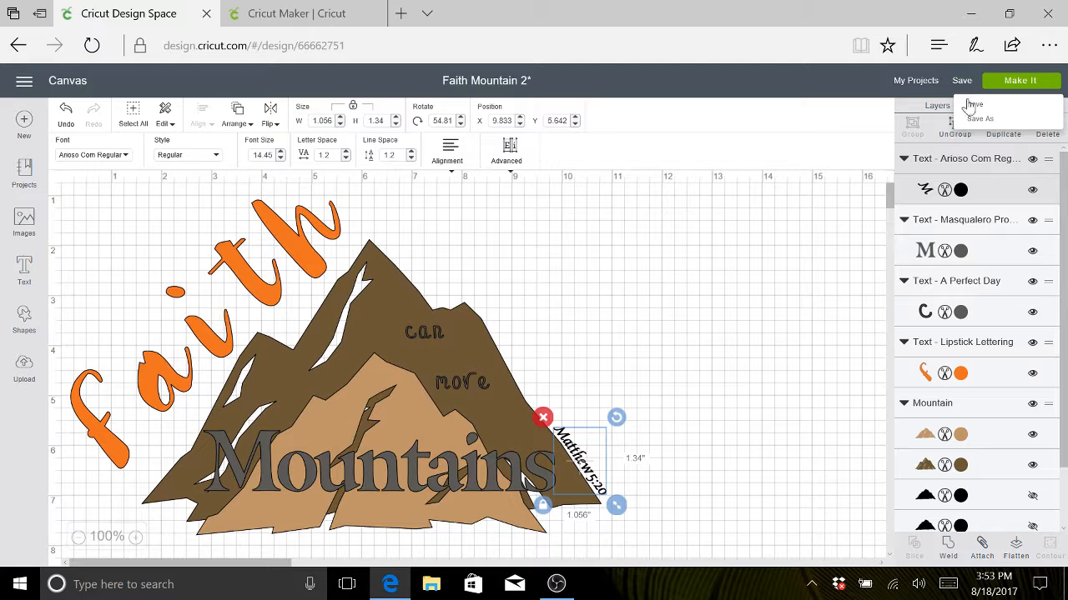
pyautogui.click(973, 108)
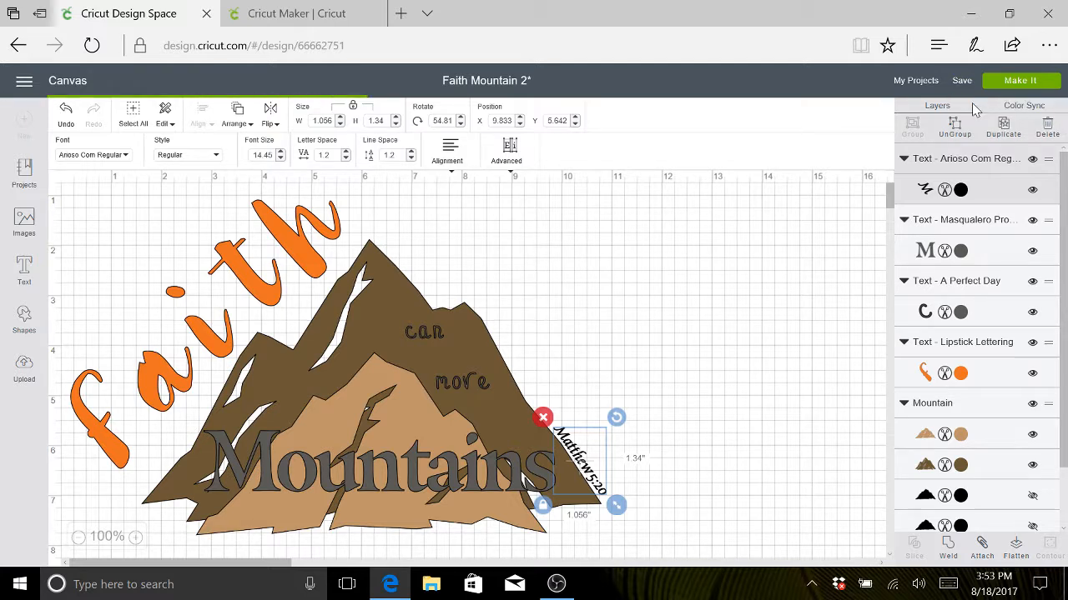
pyautogui.click(1019, 82)
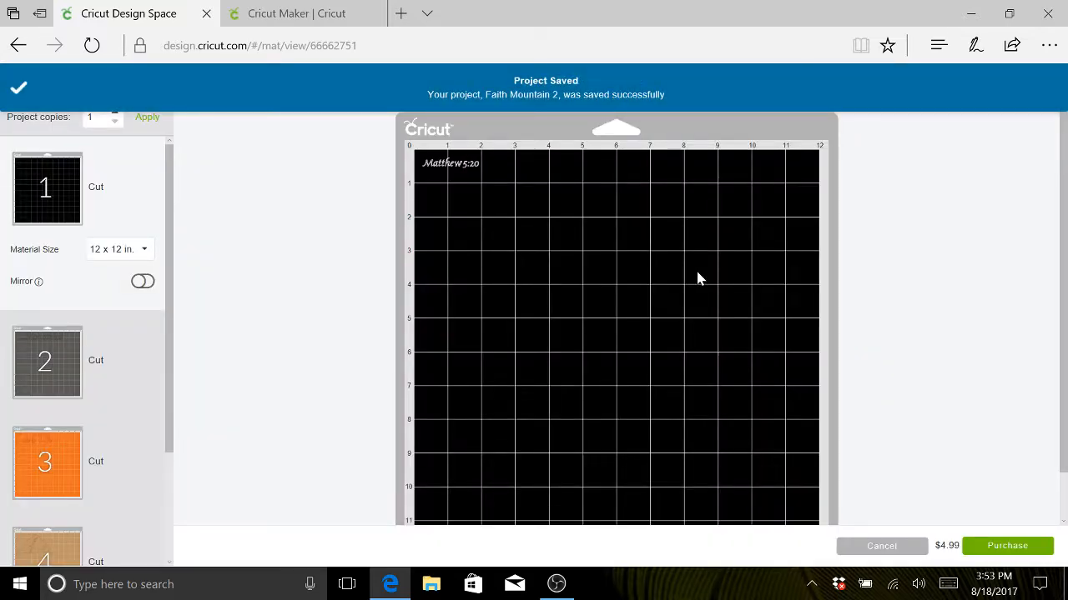
pyautogui.click(882, 547)
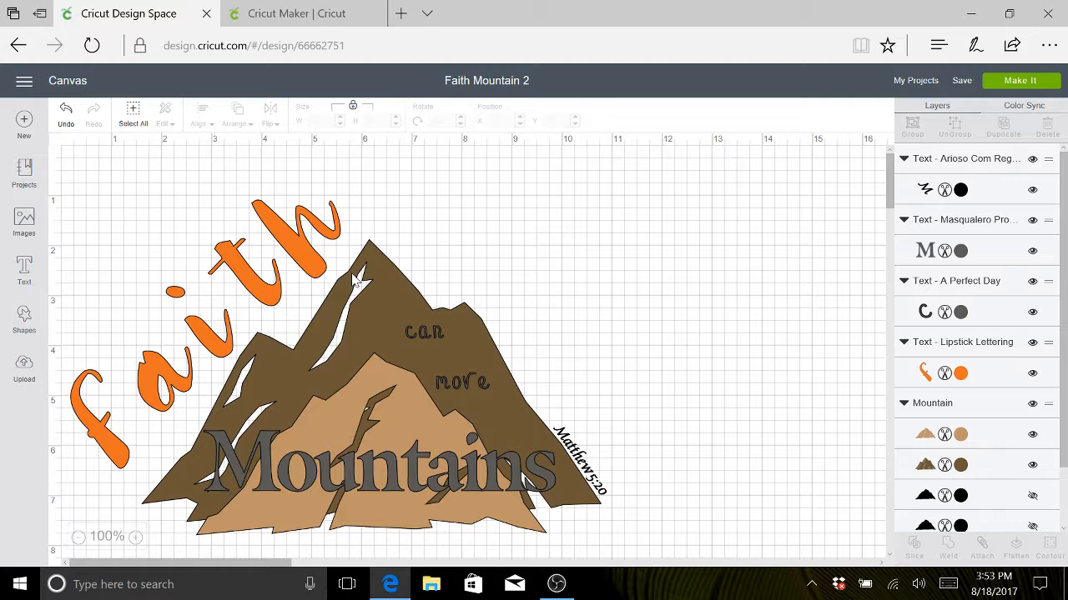
pyautogui.click(239, 282)
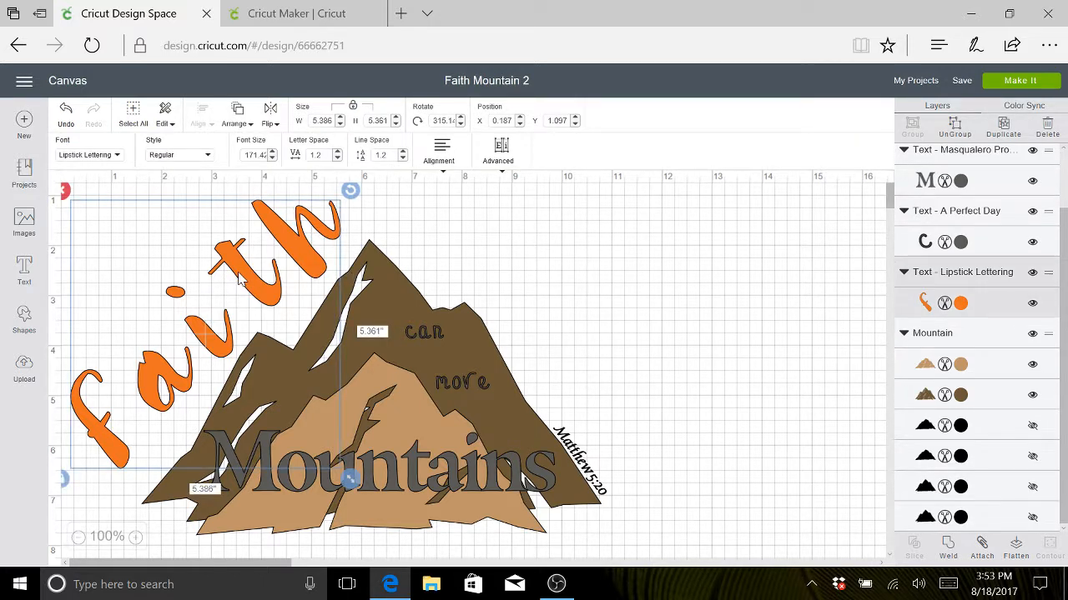
pyautogui.click(115, 156)
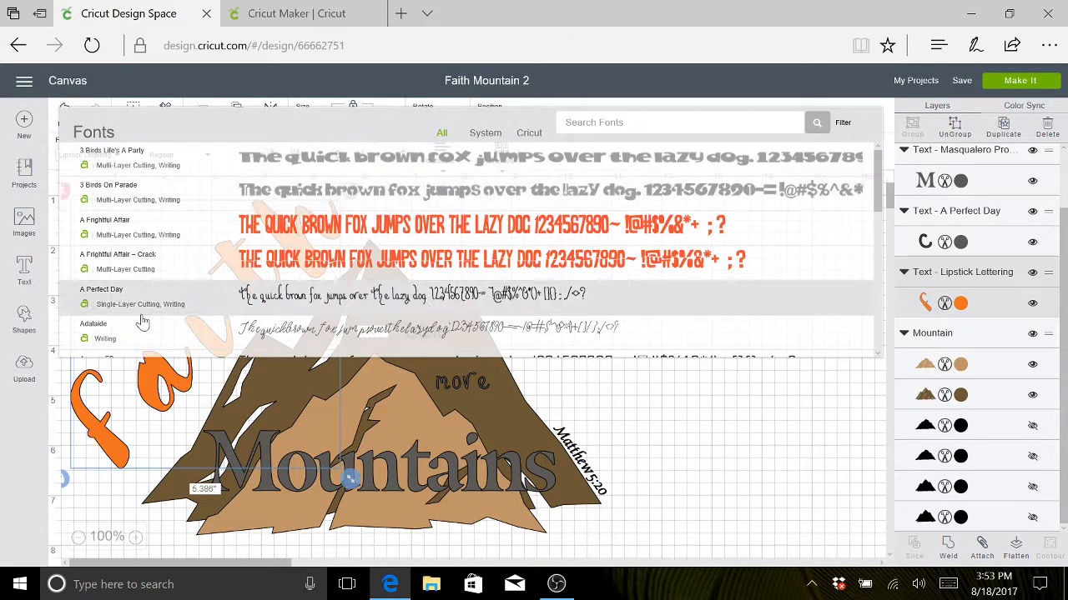
pyautogui.click(684, 425)
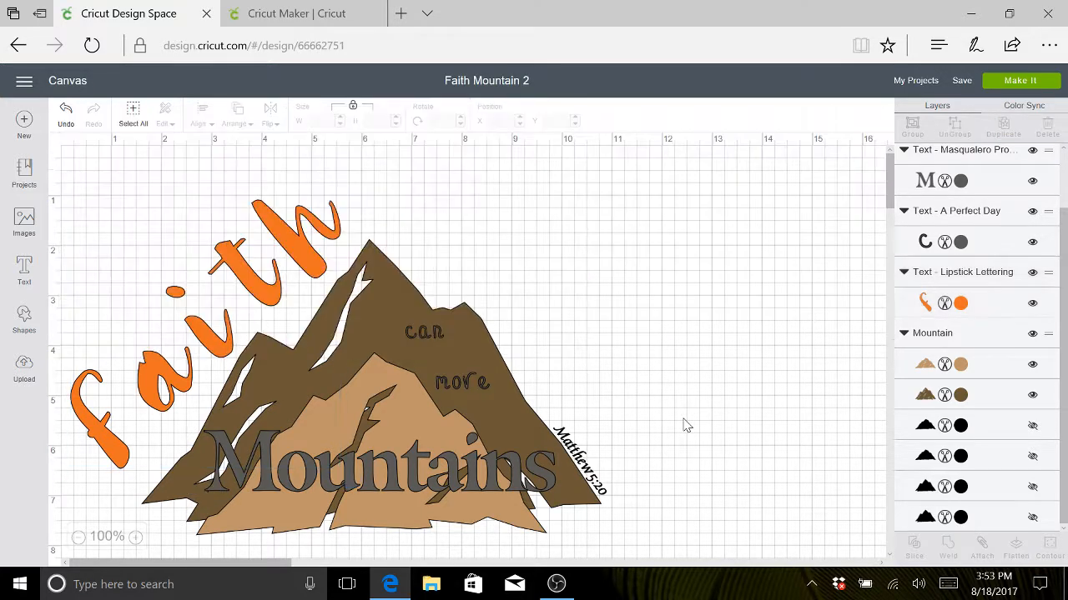
pyautogui.click(256, 267)
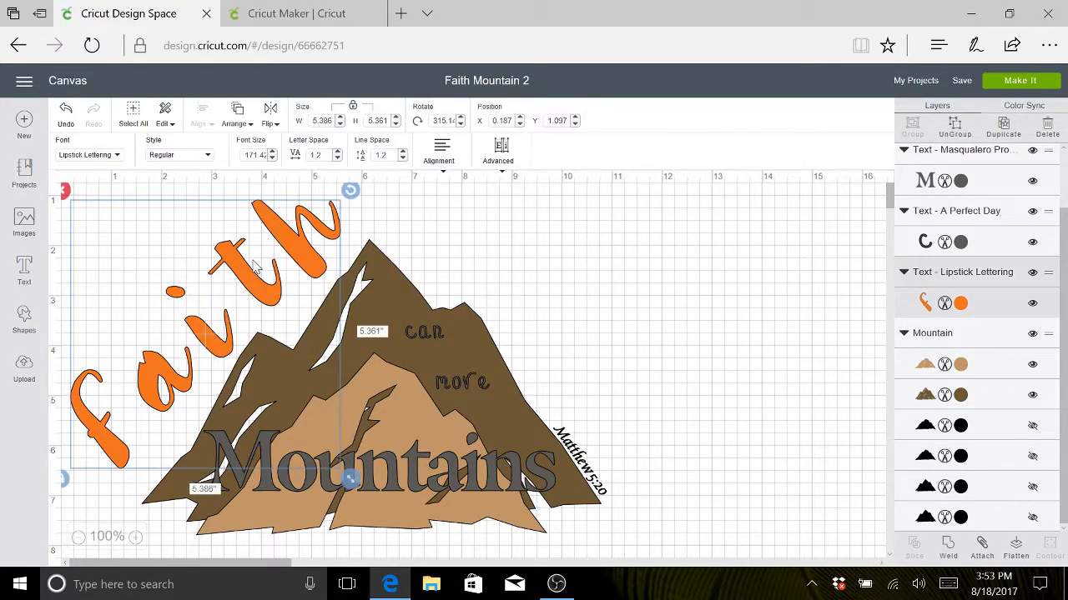
pyautogui.click(609, 286)
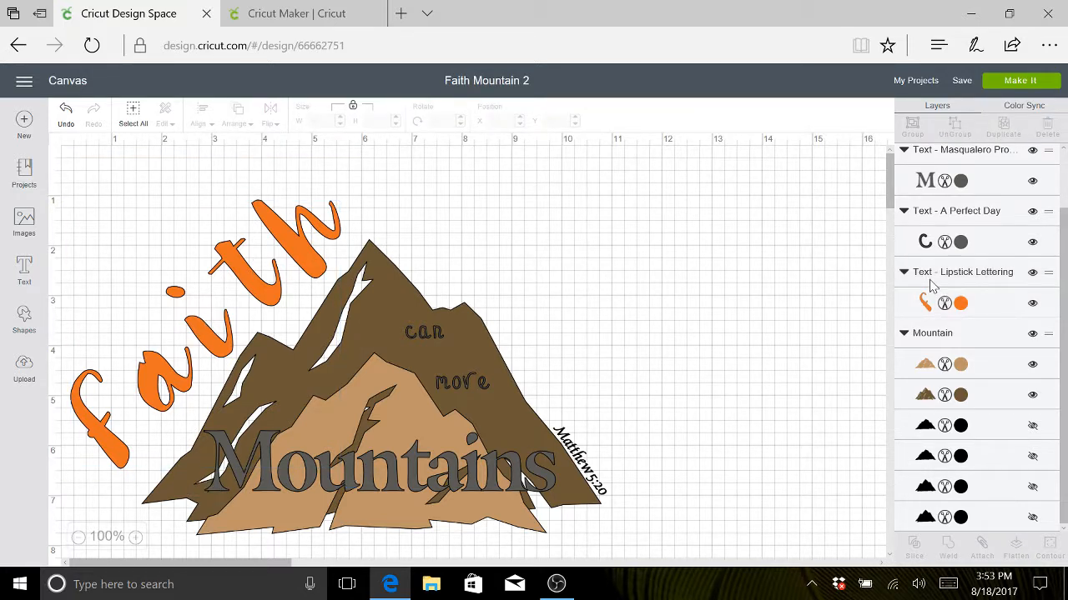
# - Recolor the "Matthew 5:20" text layer to the Adobe Clay orange used by "faith"
pyautogui.scroll(2, 932, 286)
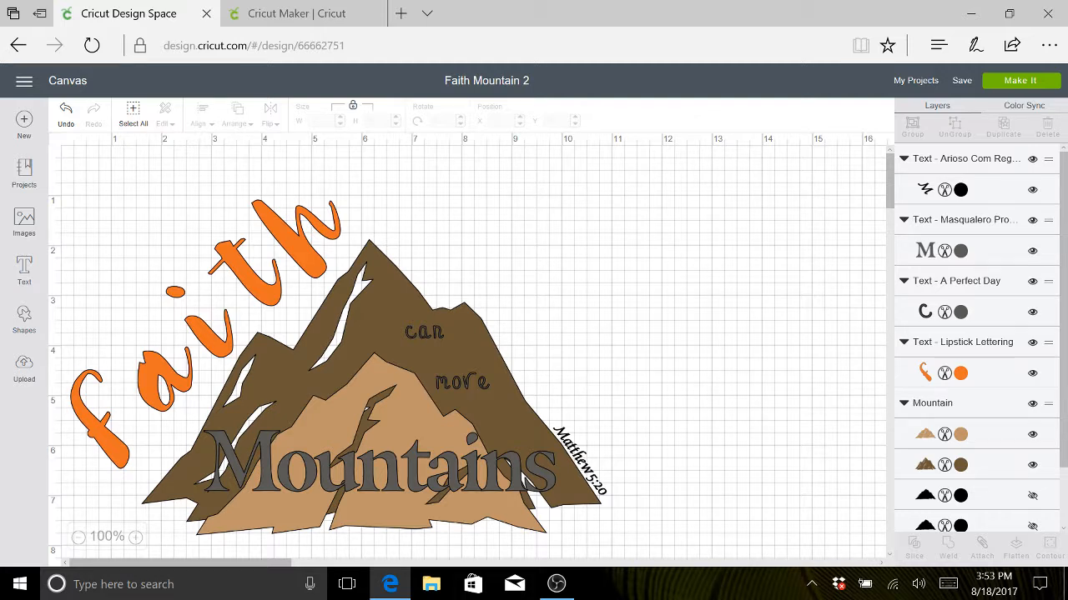
pyautogui.click(944, 190)
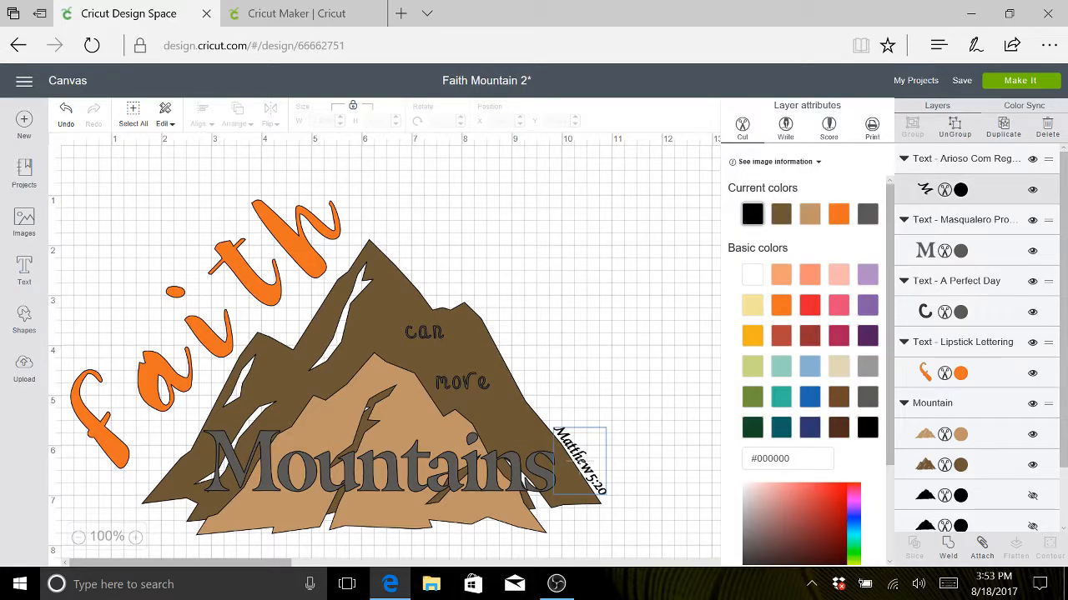
pyautogui.click(838, 217)
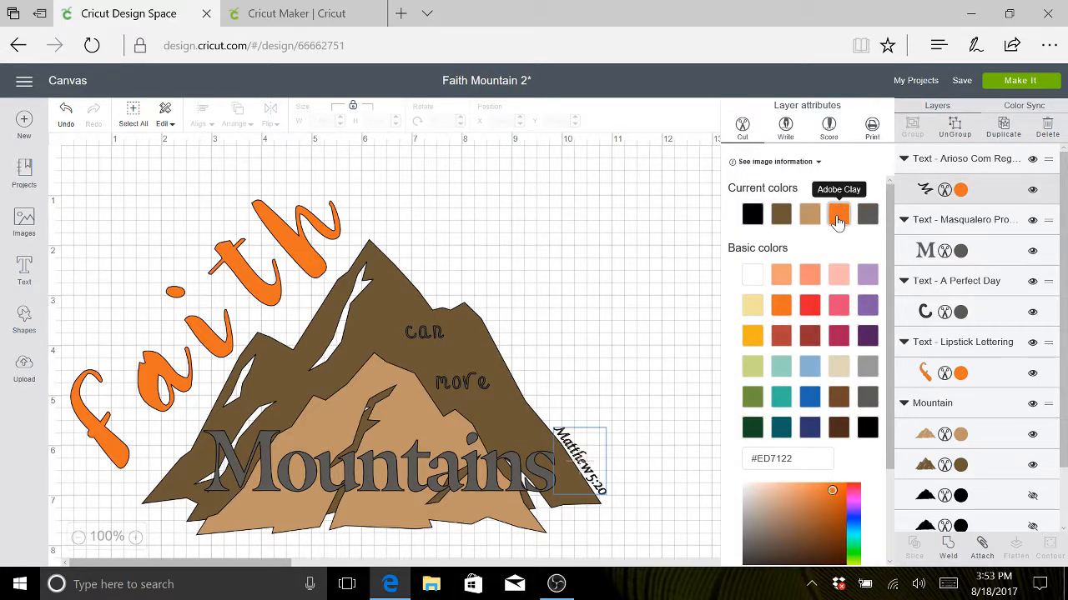
pyautogui.click(655, 293)
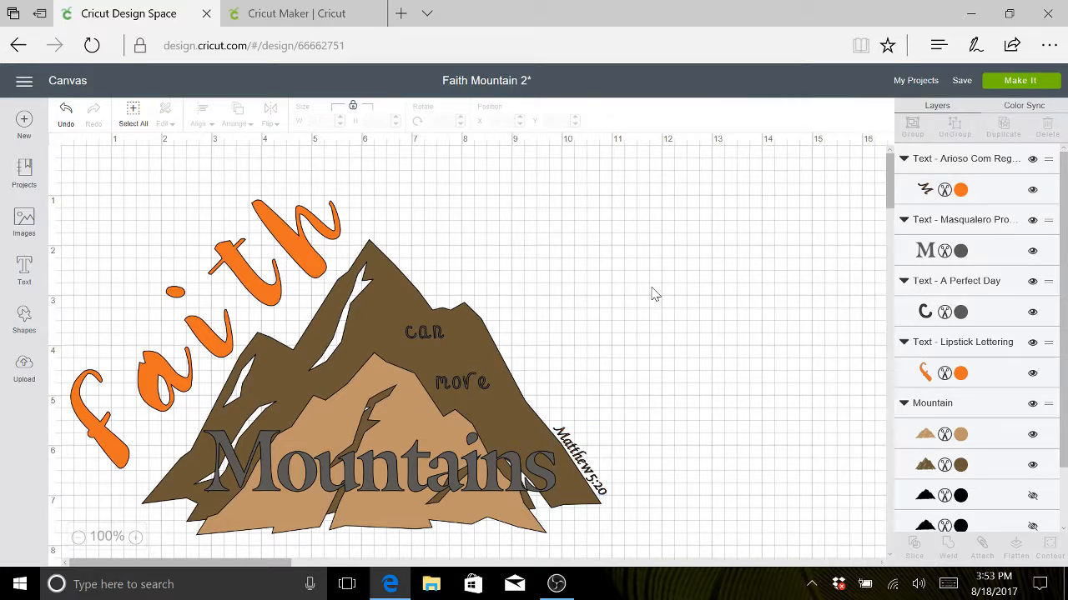
# - Change the "Matthew 5:20" text's font to Alien and enlarge it to about 0.87 by 1.087 inches
pyautogui.click(584, 467)
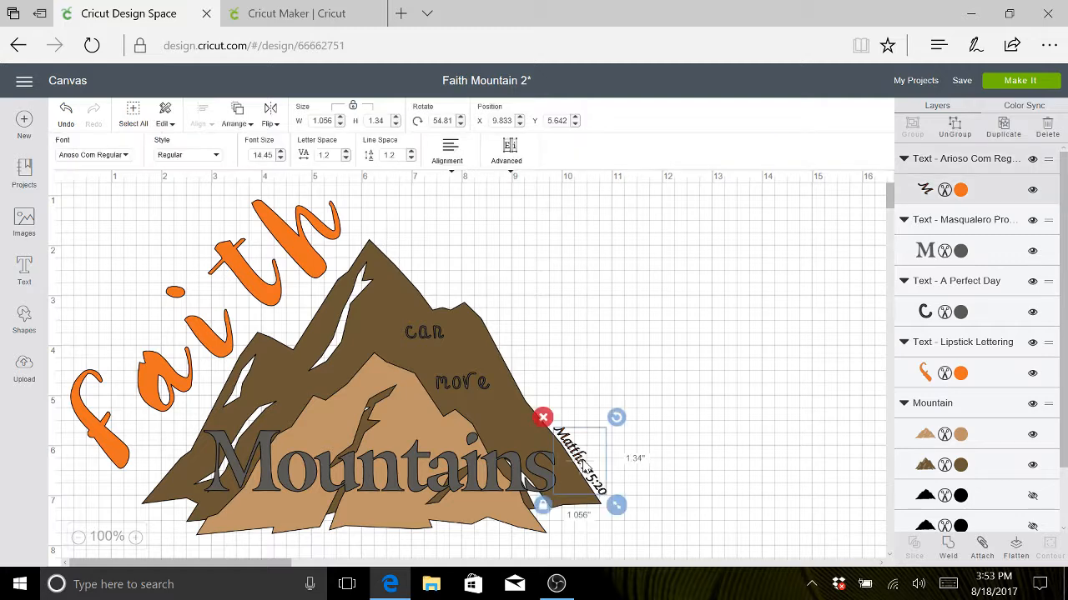
pyautogui.click(125, 156)
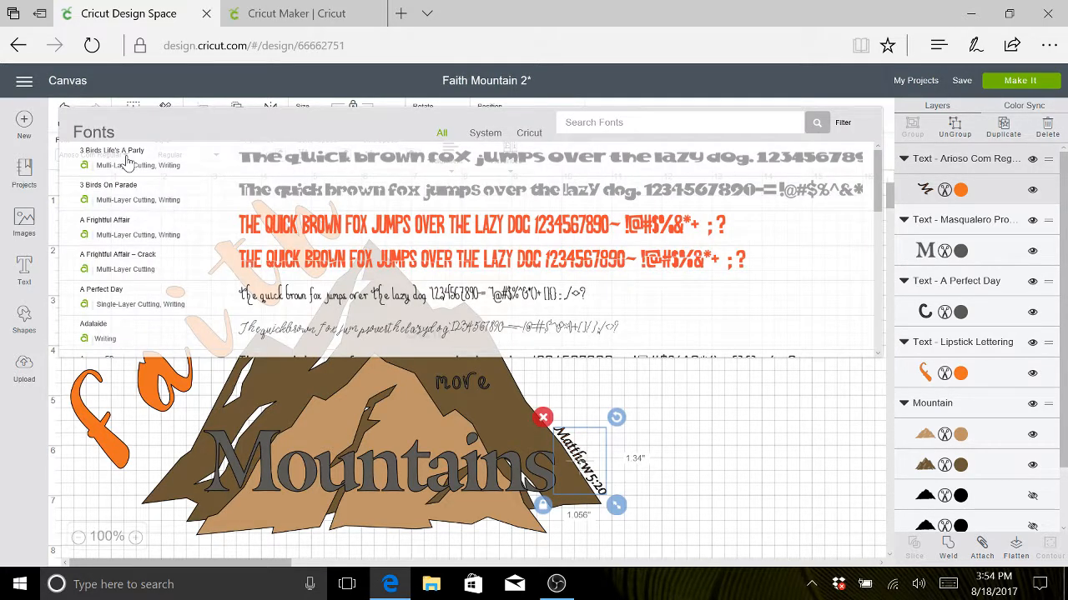
pyautogui.scroll(-8, 173, 303)
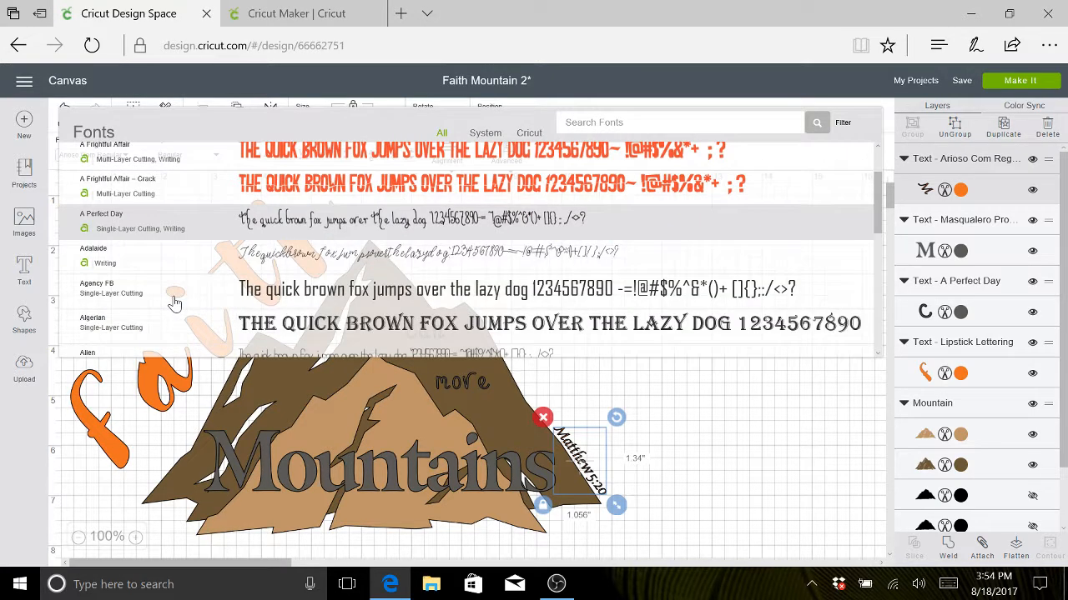
pyautogui.scroll(1, 173, 302)
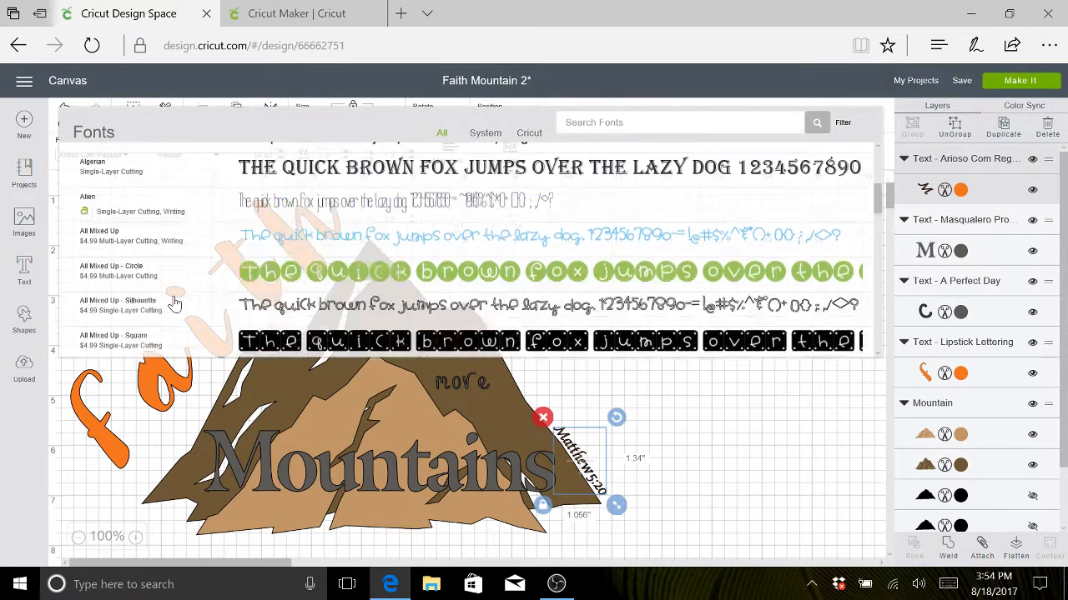
pyautogui.click(176, 214)
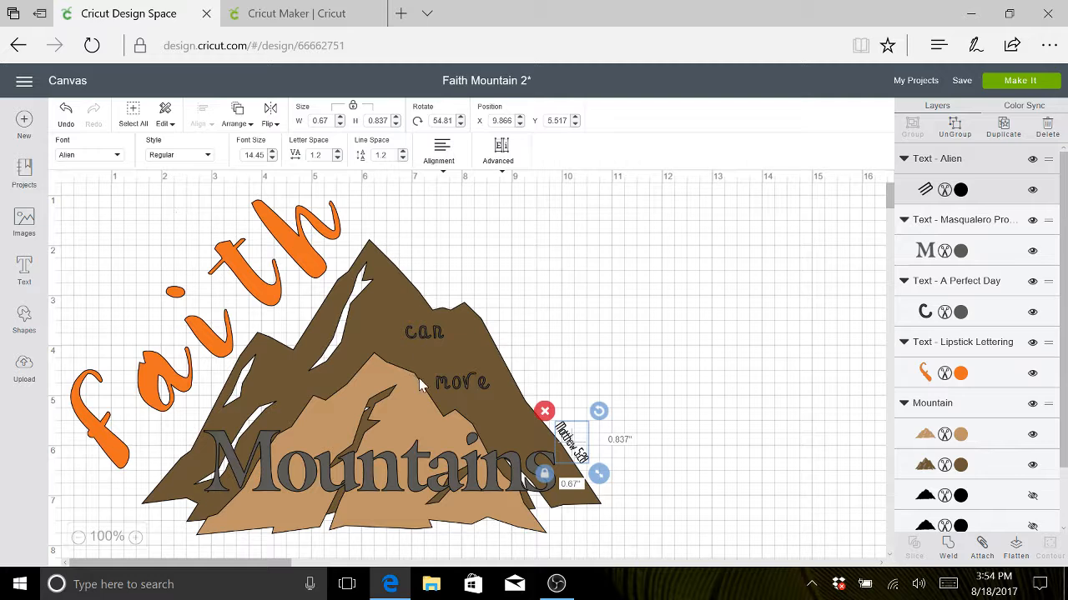
pyautogui.moveTo(598, 474)
pyautogui.mouseDown()
pyautogui.moveTo(624, 508)
pyautogui.moveTo(608, 487)
pyautogui.mouseUp()
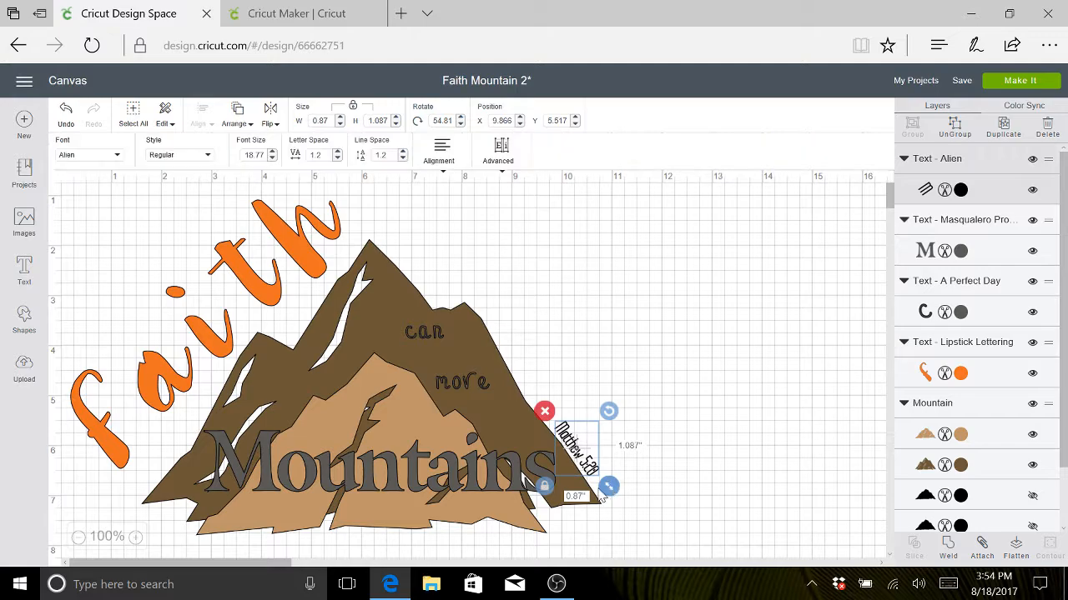
# - Change the "Matthew 5:20" text's font to Arab Brushstroke Std Regular and scale it down to about 1.133 by 1.503 inches
pyautogui.click(119, 158)
pyautogui.scroll(-1, 170, 287)
pyautogui.scroll(-5, 170, 286)
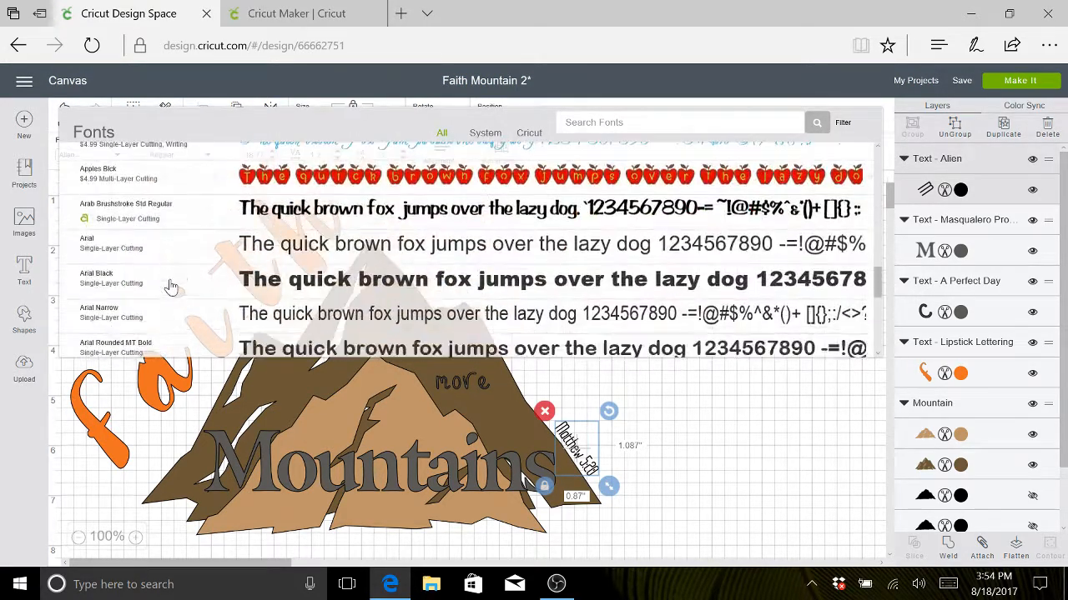
pyautogui.scroll(-1, 170, 287)
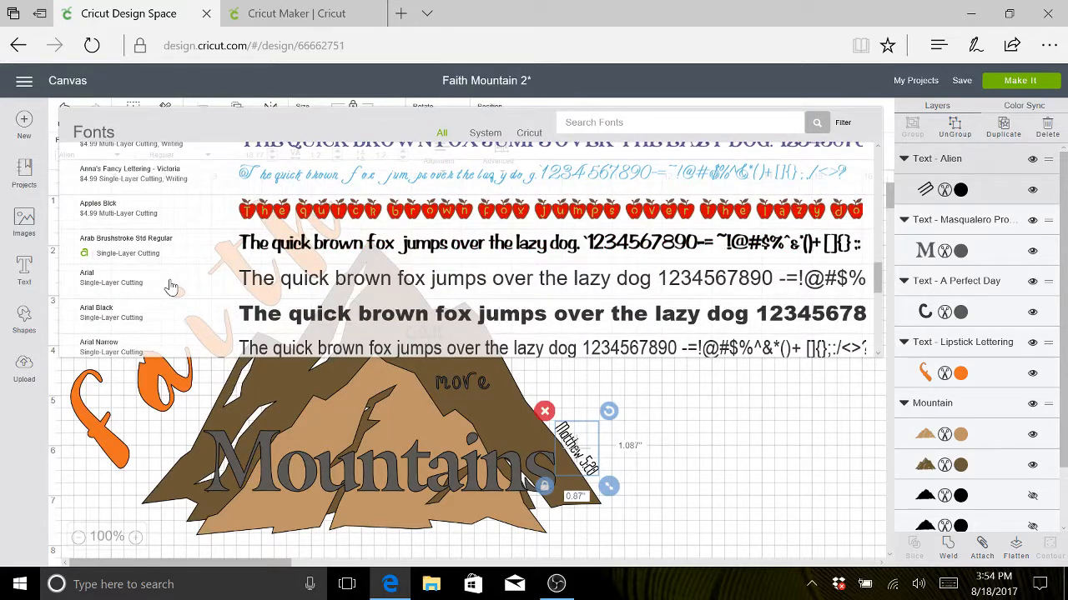
pyautogui.click(233, 245)
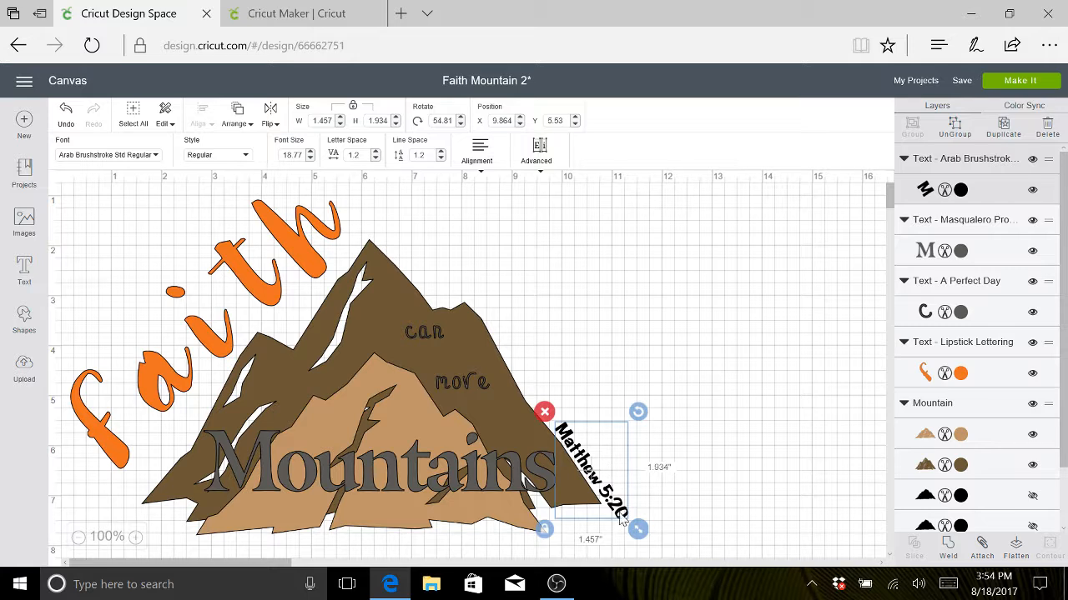
pyautogui.moveTo(637, 528); pyautogui.dragTo(617, 518)
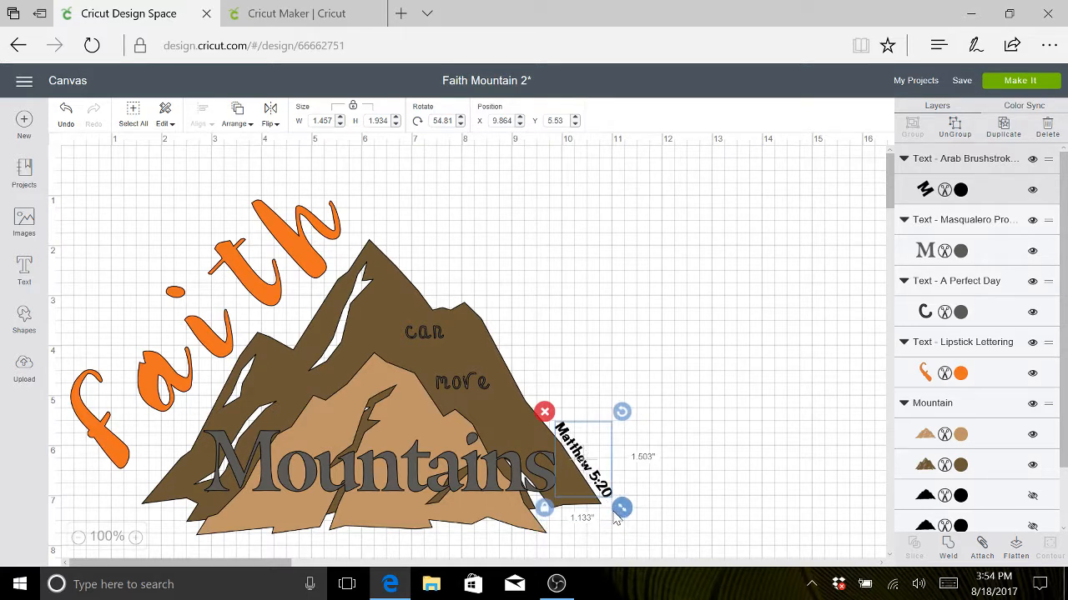
pyautogui.click(834, 245)
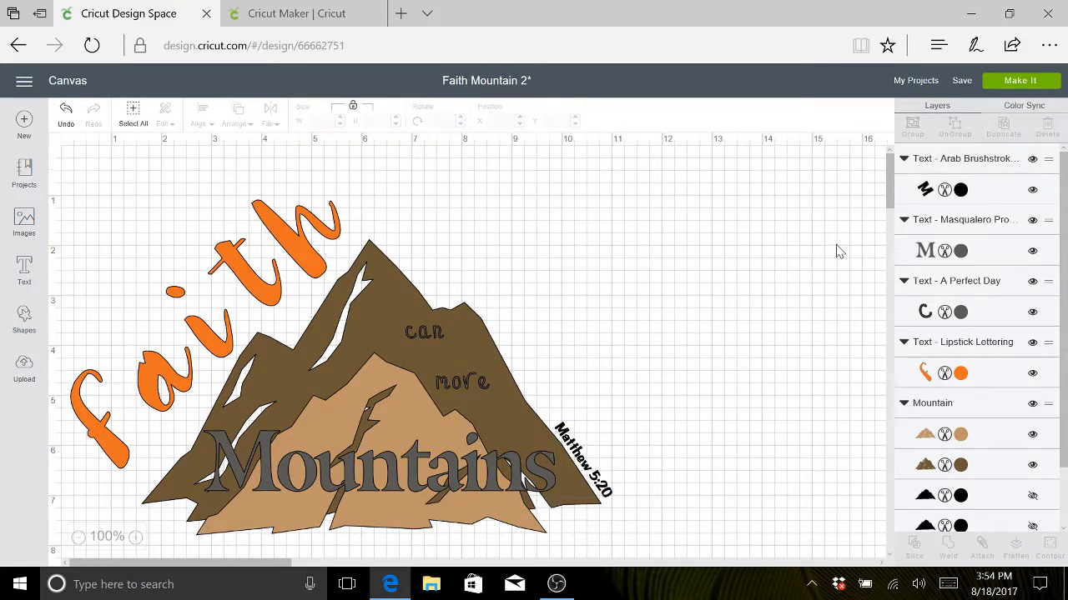
# - Recolor the restyled "Matthew 5:20" text to Adobe Clay orange and save the project
pyautogui.click(960, 190)
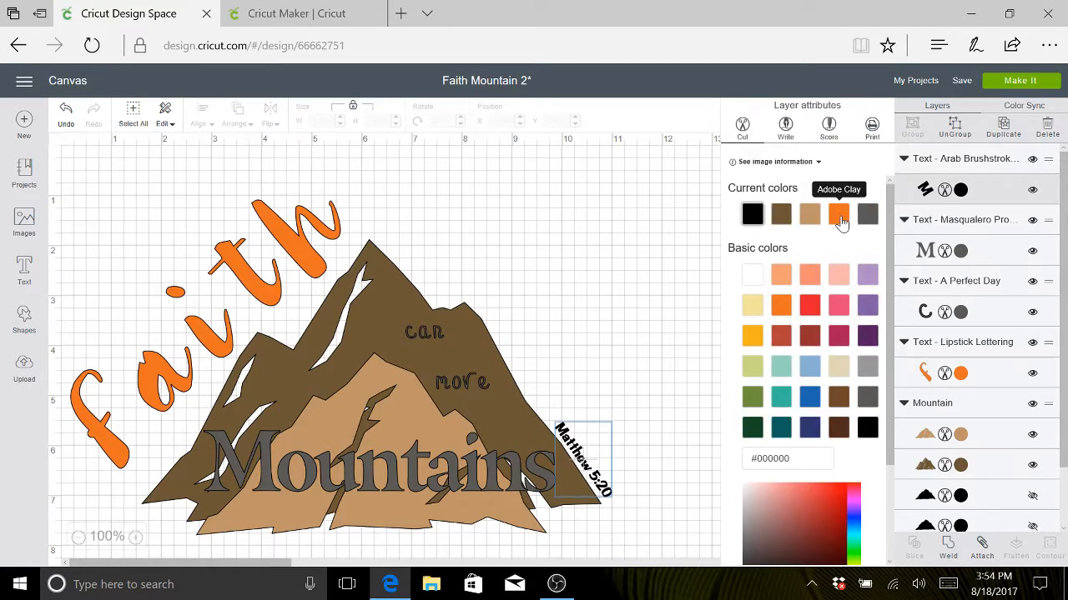
pyautogui.click(839, 218)
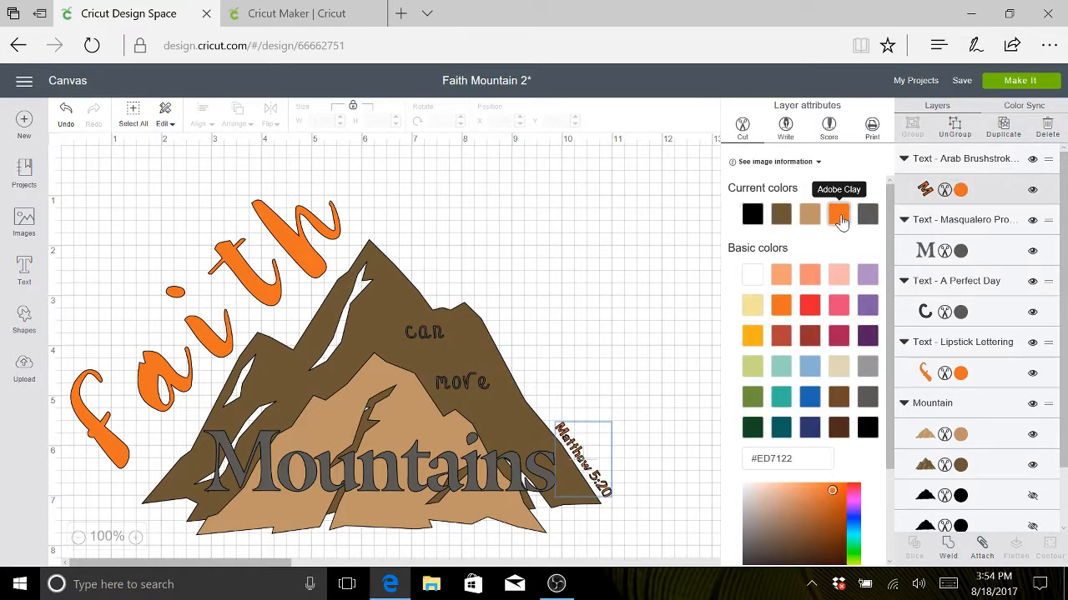
pyautogui.click(679, 245)
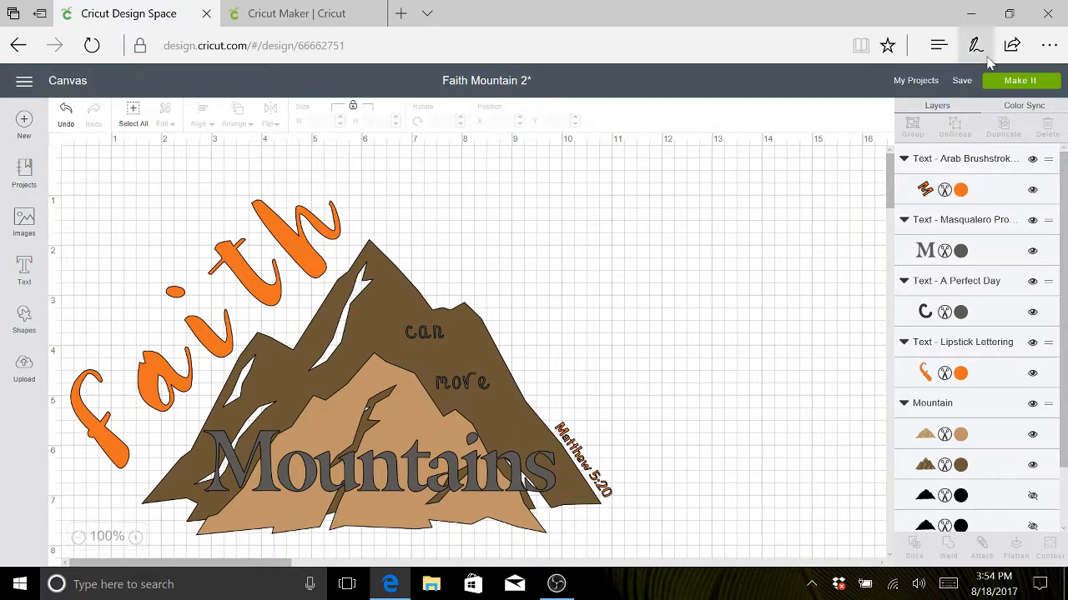
pyautogui.moveTo(963, 86)
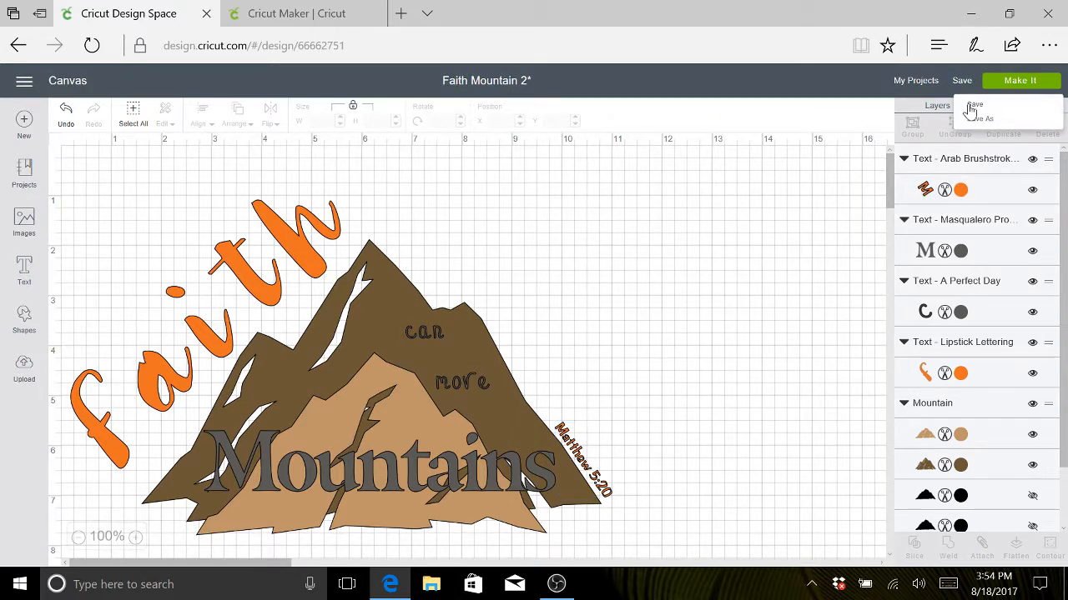
pyautogui.click(973, 105)
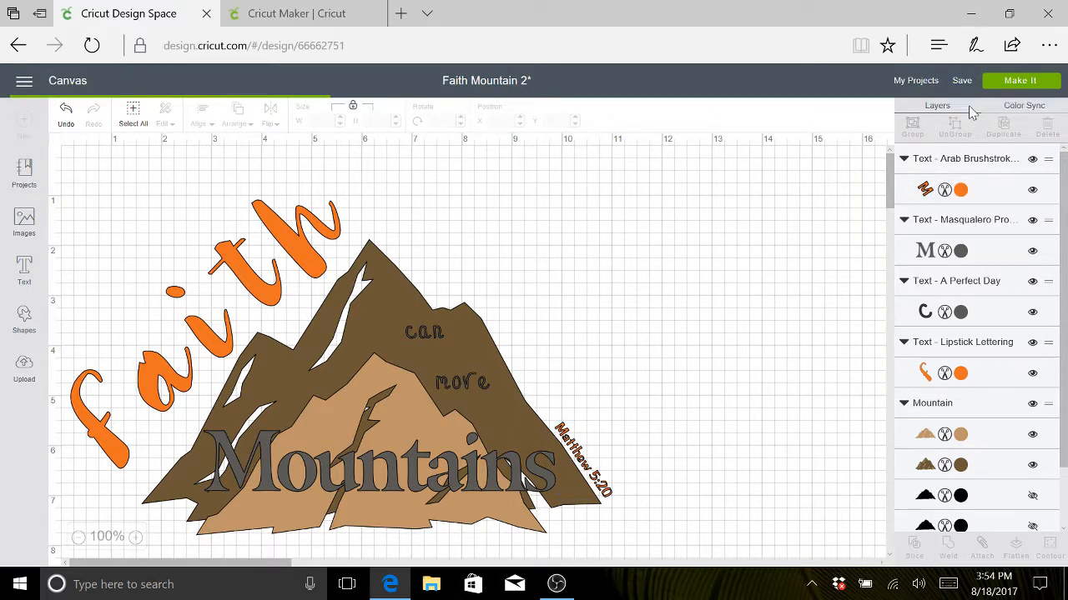
# - Open the cut preview and move "Mountains" slightly lower and closer to "can more" on the gray mat
pyautogui.click(1005, 84)
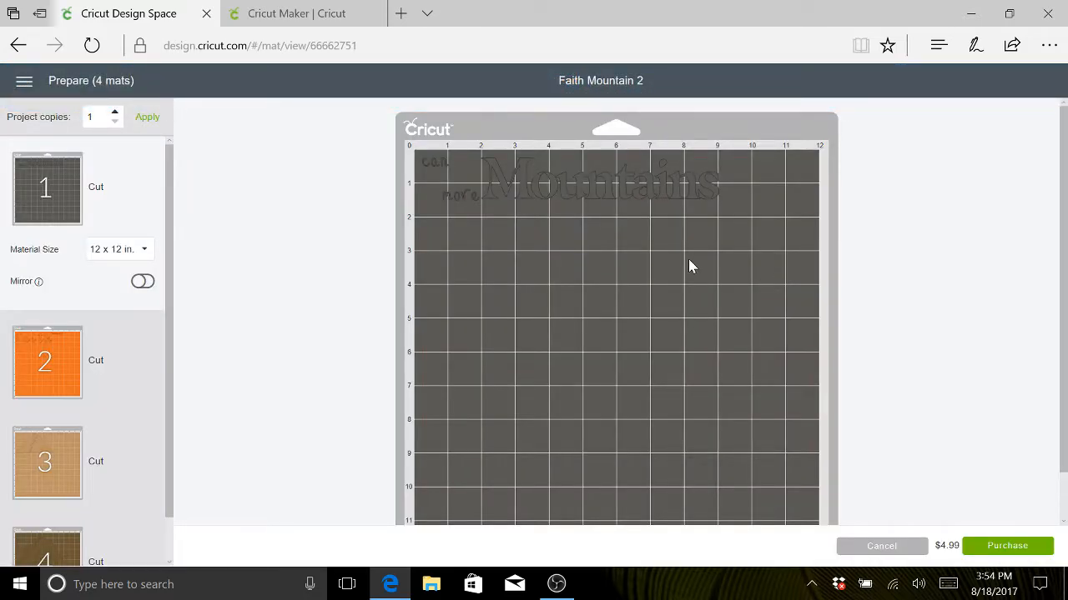
pyautogui.moveTo(527, 189); pyautogui.dragTo(512, 214)
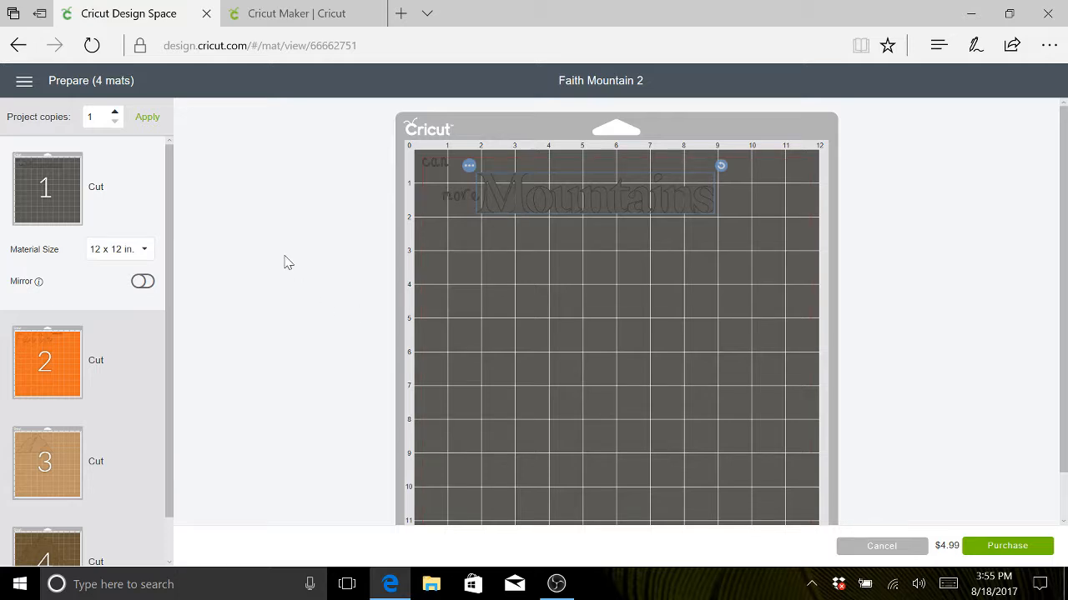
# - Try placing "Matthew 5:20" vertically beside "faith" on the orange mat, recheck the gray mat, and return to the canvas
pyautogui.click(123, 367)
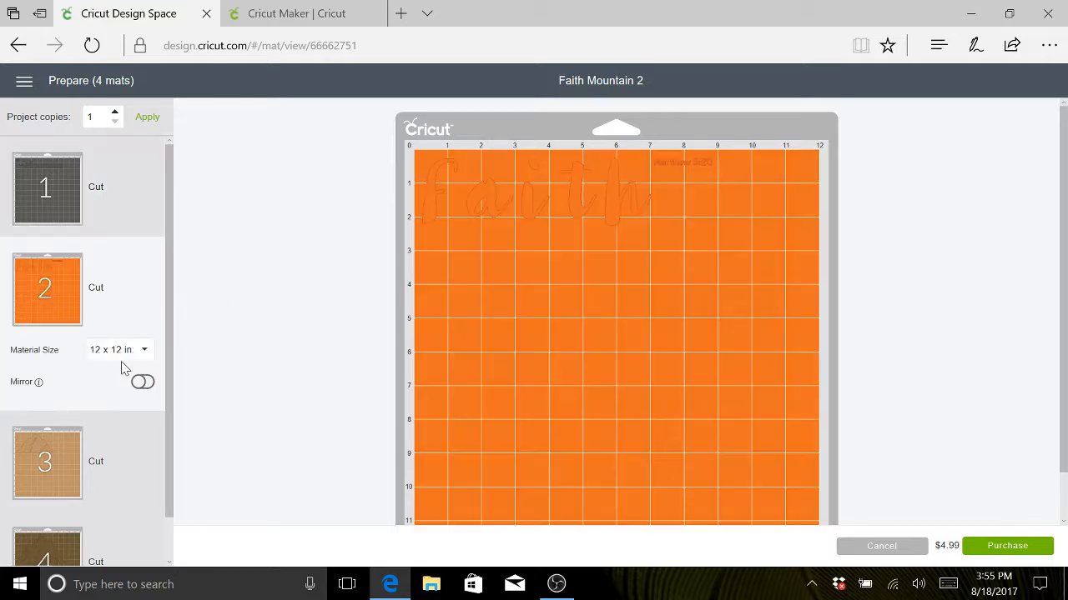
pyautogui.click(680, 165)
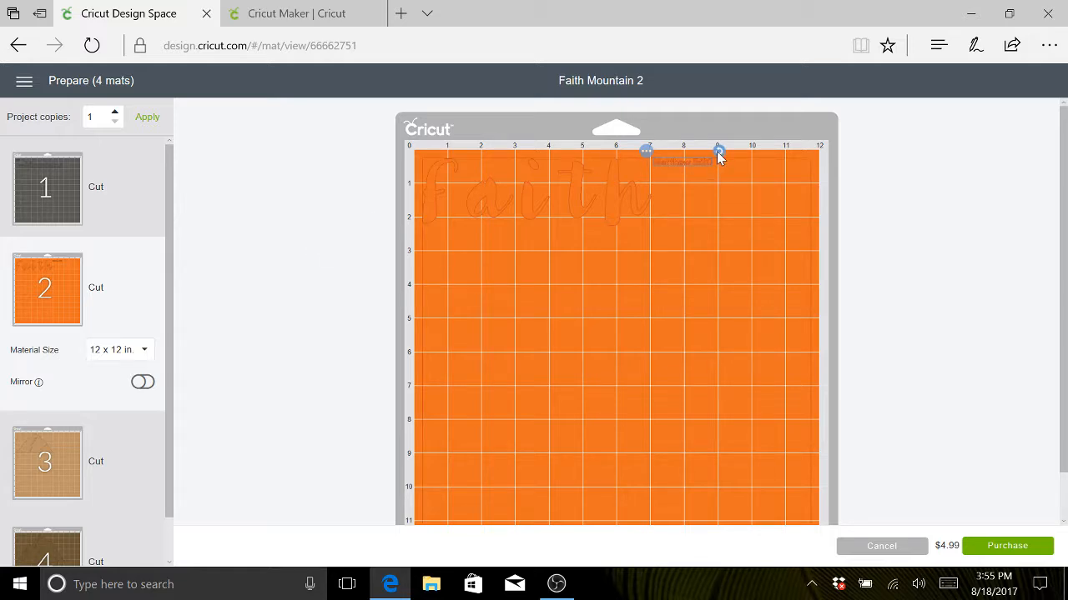
pyautogui.moveTo(718, 150); pyautogui.dragTo(654, 238)
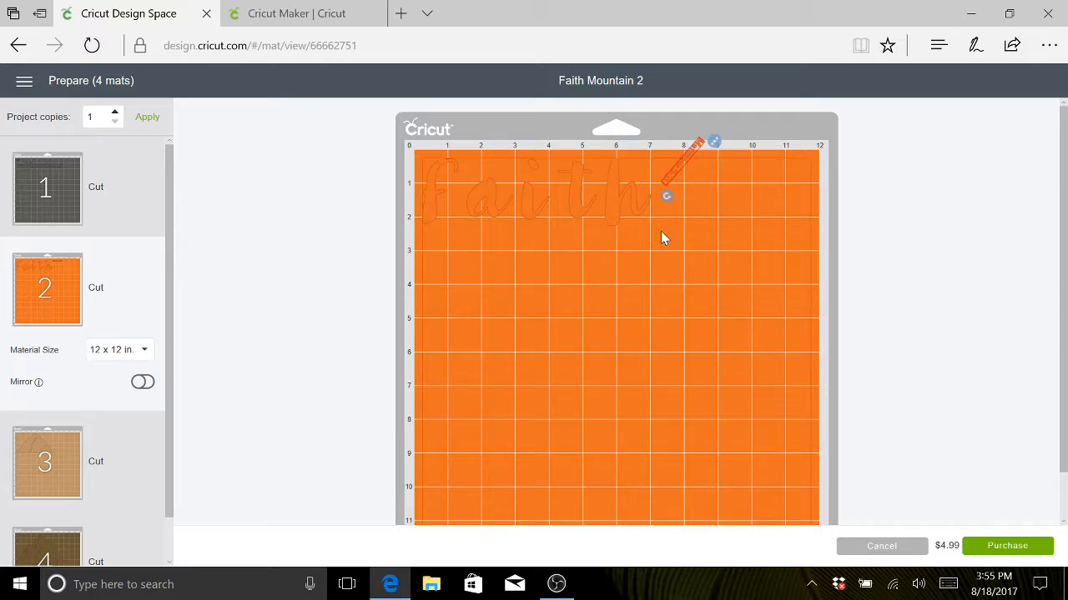
pyautogui.moveTo(715, 177); pyautogui.dragTo(684, 163)
pyautogui.moveTo(680, 187); pyautogui.dragTo(669, 185)
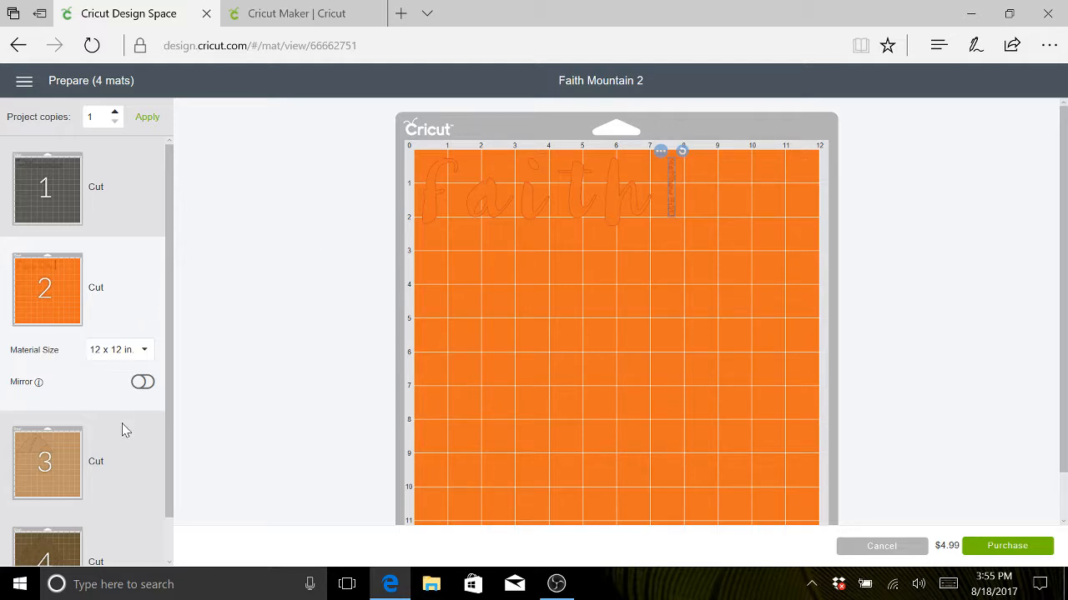
pyautogui.click(121, 183)
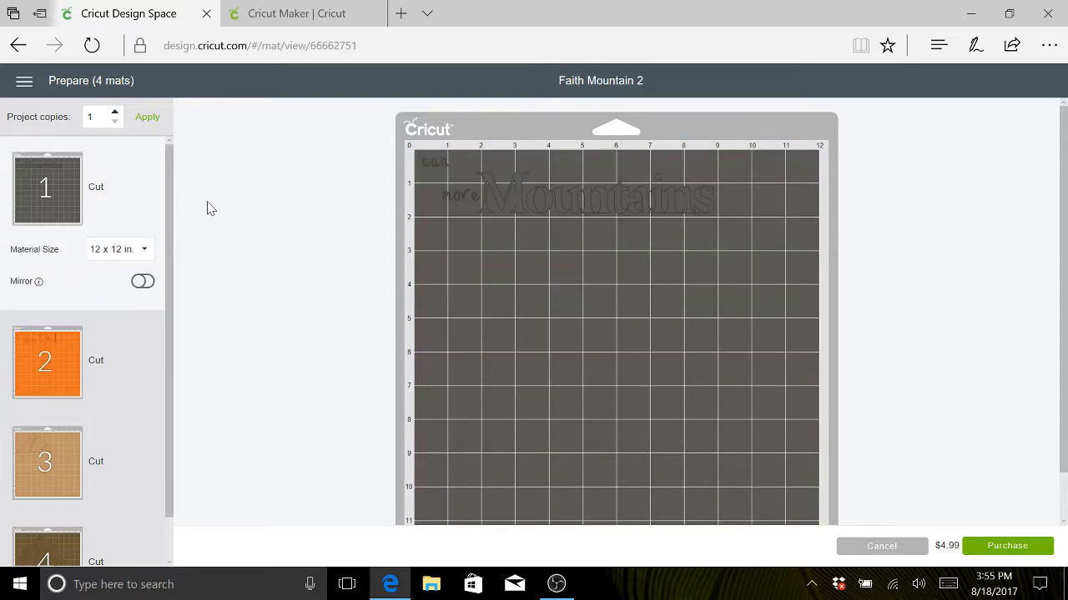
pyautogui.click(882, 546)
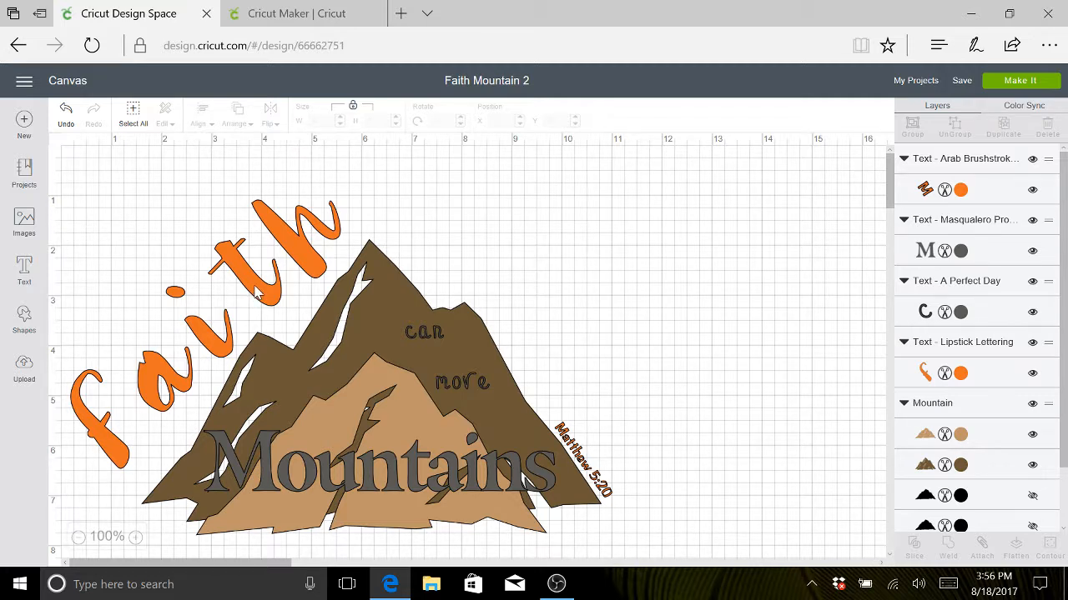
# - Select the "can more" text and look up its font's entry in the font list to check its availability or price
pyautogui.click(461, 382)
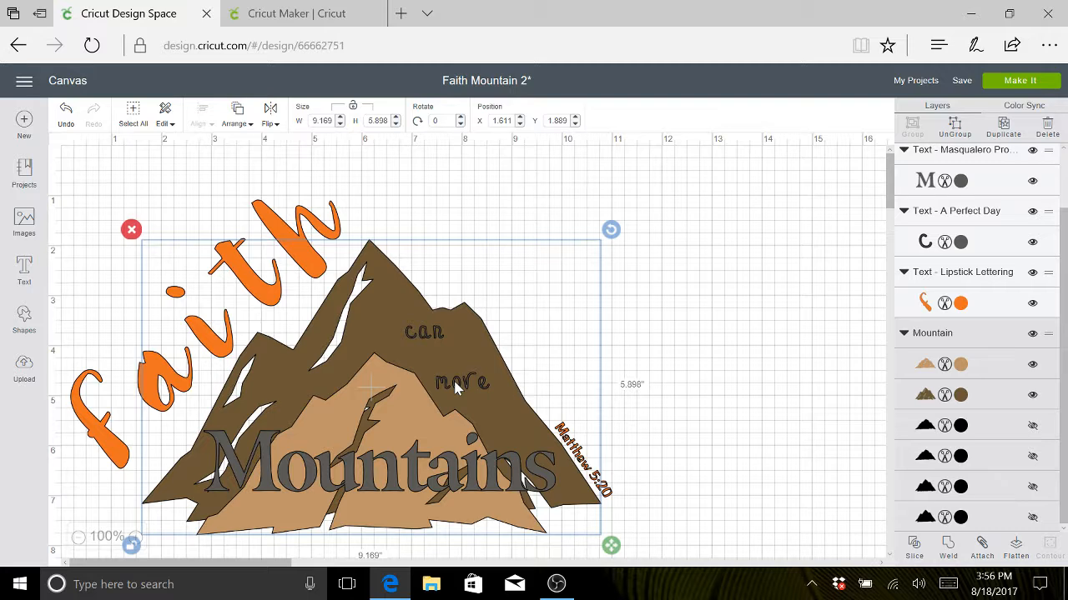
pyautogui.click(455, 388)
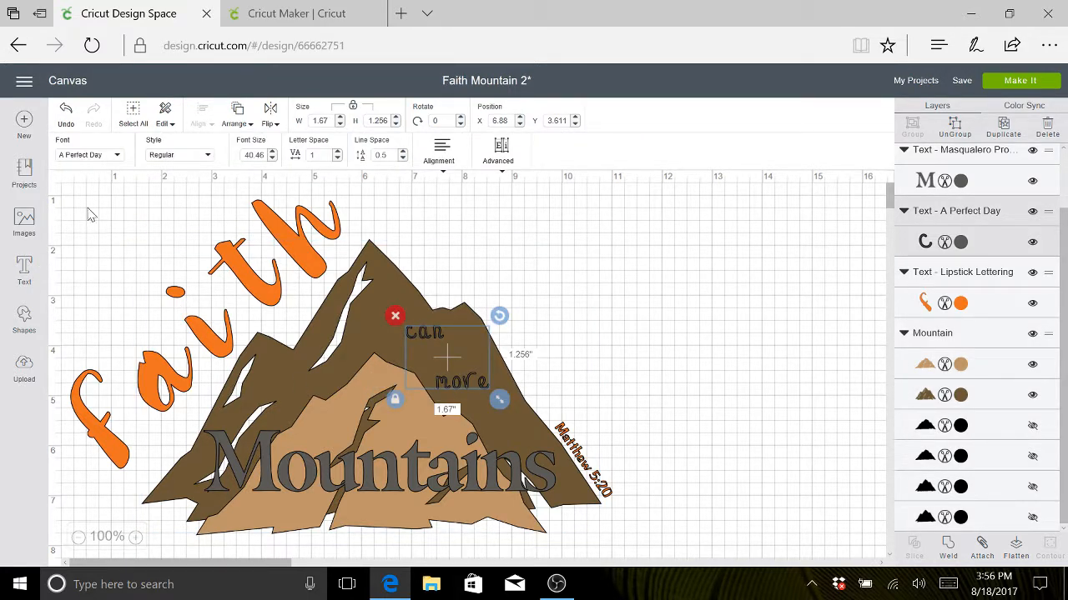
pyautogui.click(115, 158)
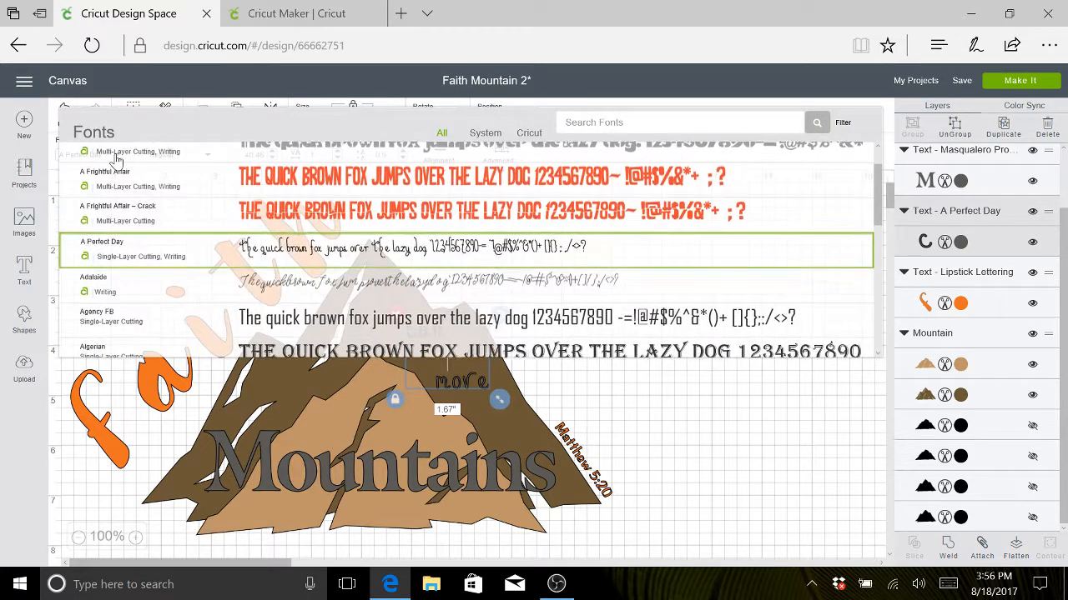
pyautogui.click(138, 256)
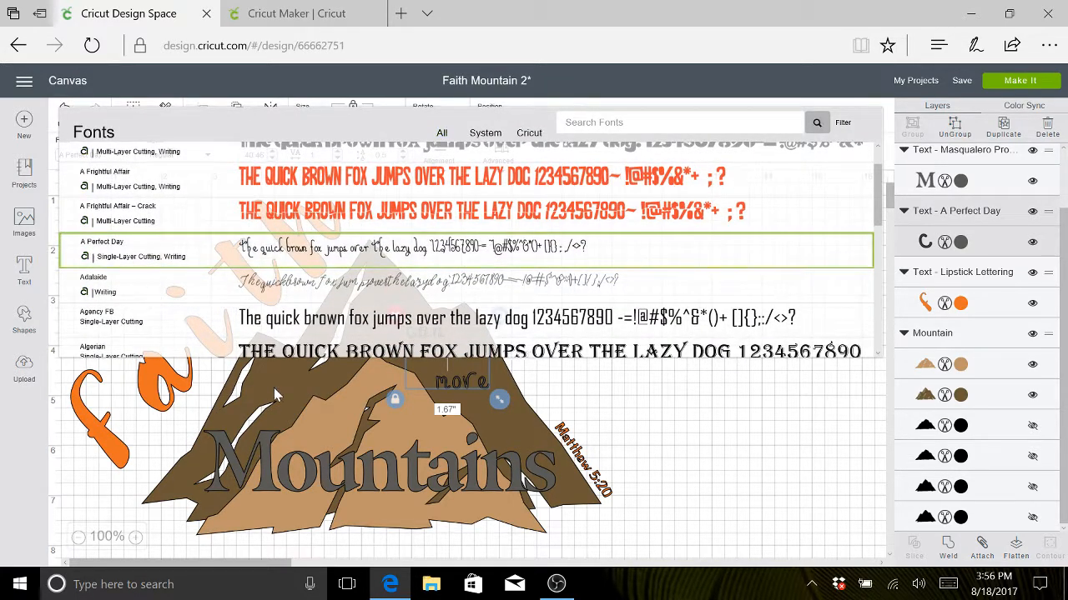
# - Search the fonts for "pro" to check the entry of the "Mountains" text's font, then deselect the text
pyautogui.click(383, 471)
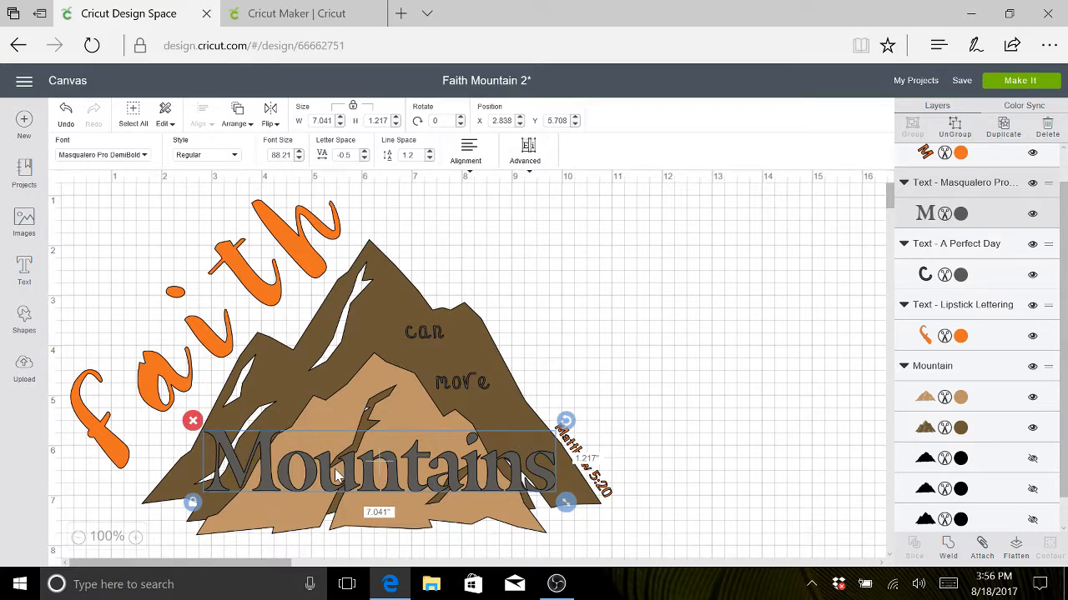
pyautogui.click(144, 157)
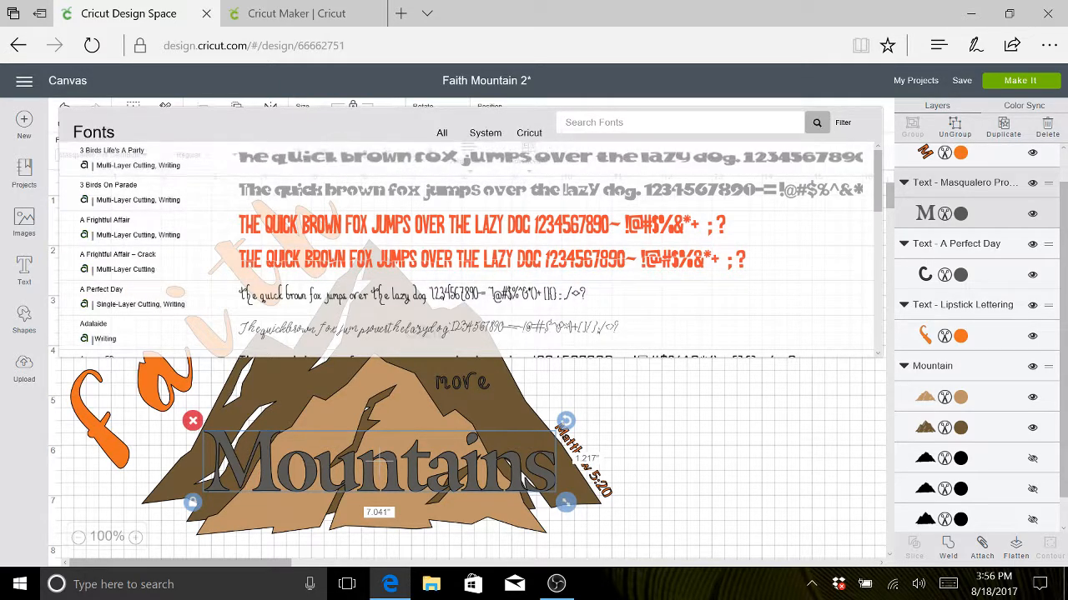
pyautogui.click(617, 123)
pyautogui.write('pro')
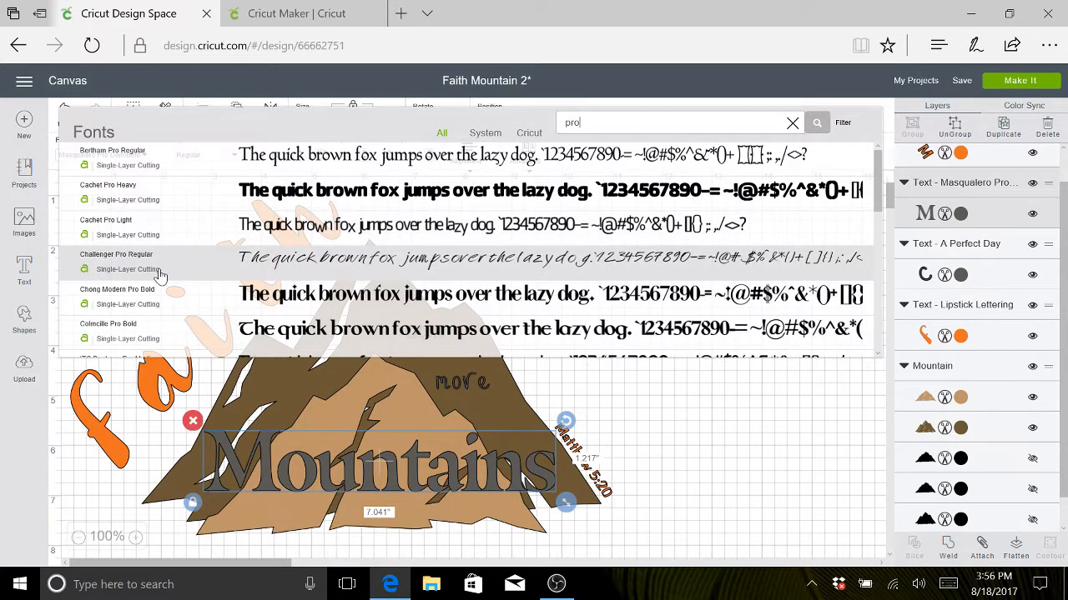
pyautogui.scroll(-5, 161, 275)
pyautogui.scroll(-3, 161, 275)
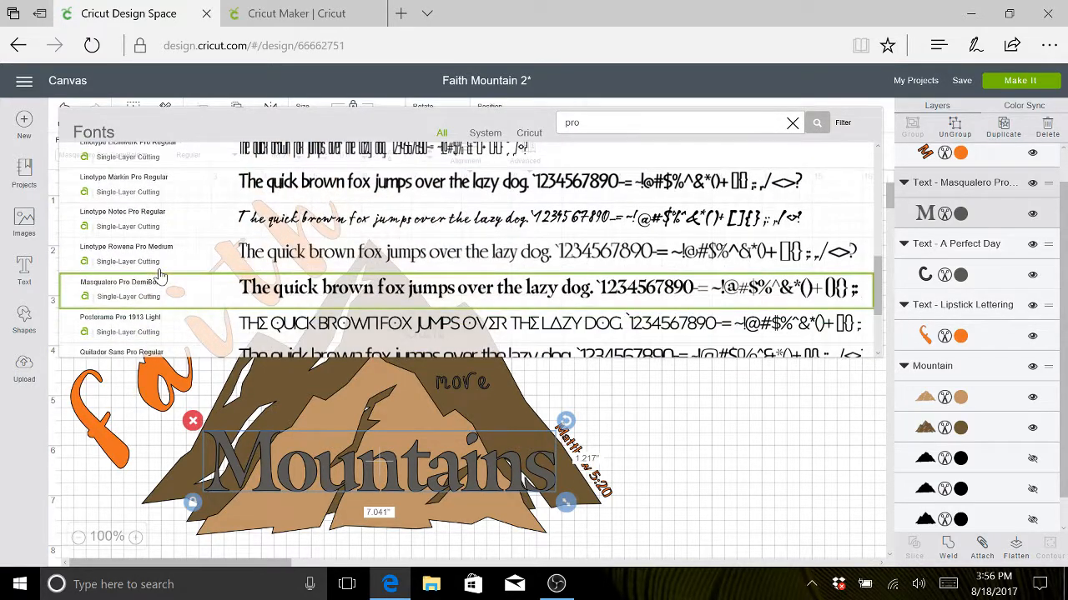
pyautogui.click(161, 275)
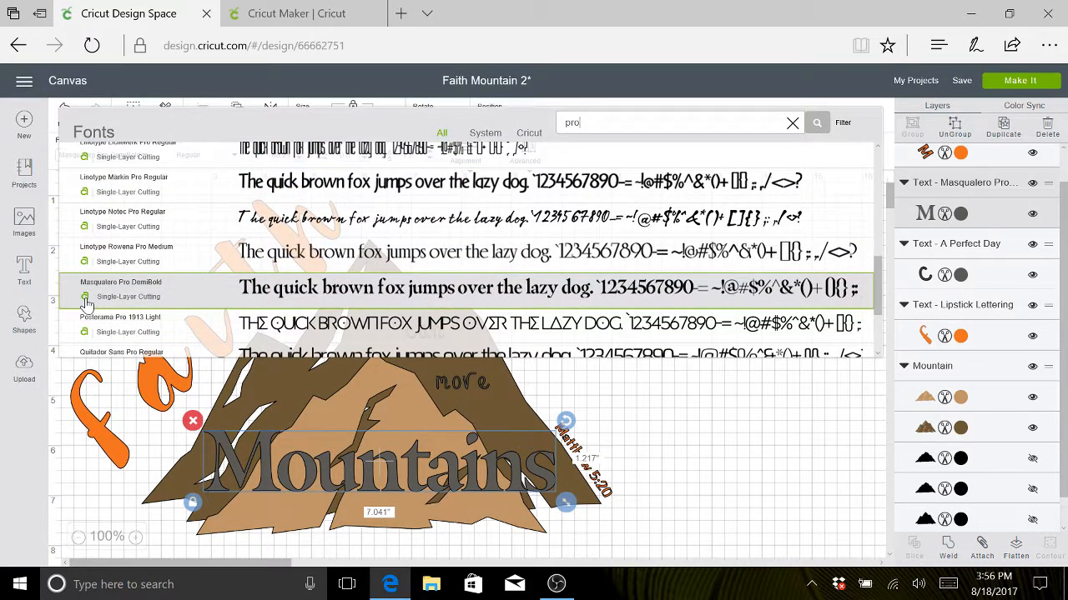
pyautogui.click(640, 415)
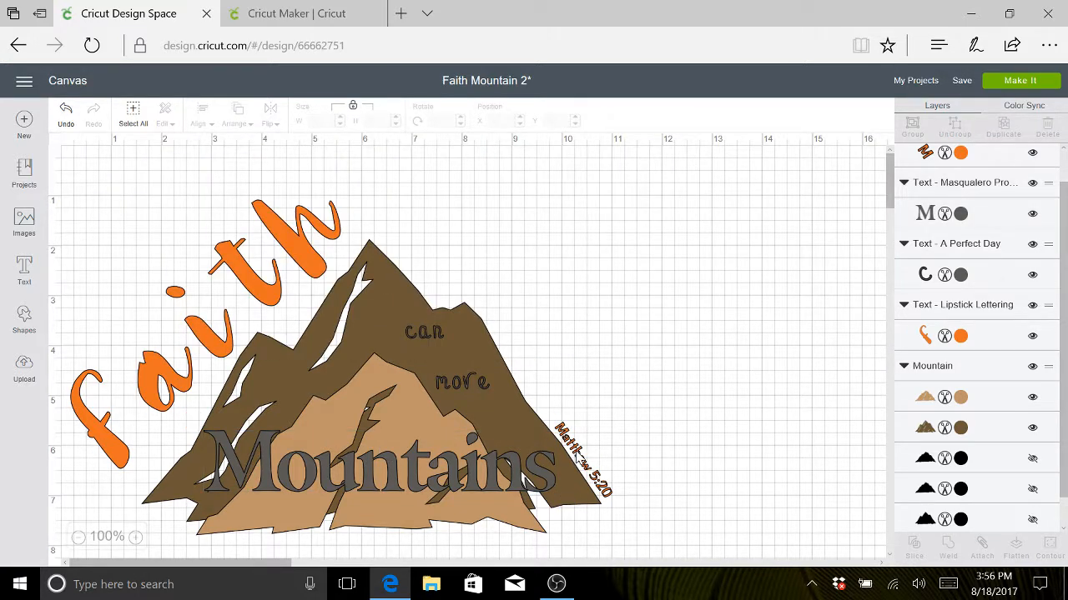
# - Select the "faith" text and search the fonts for "lip" to check the price of its lettering font
pyautogui.click(210, 345)
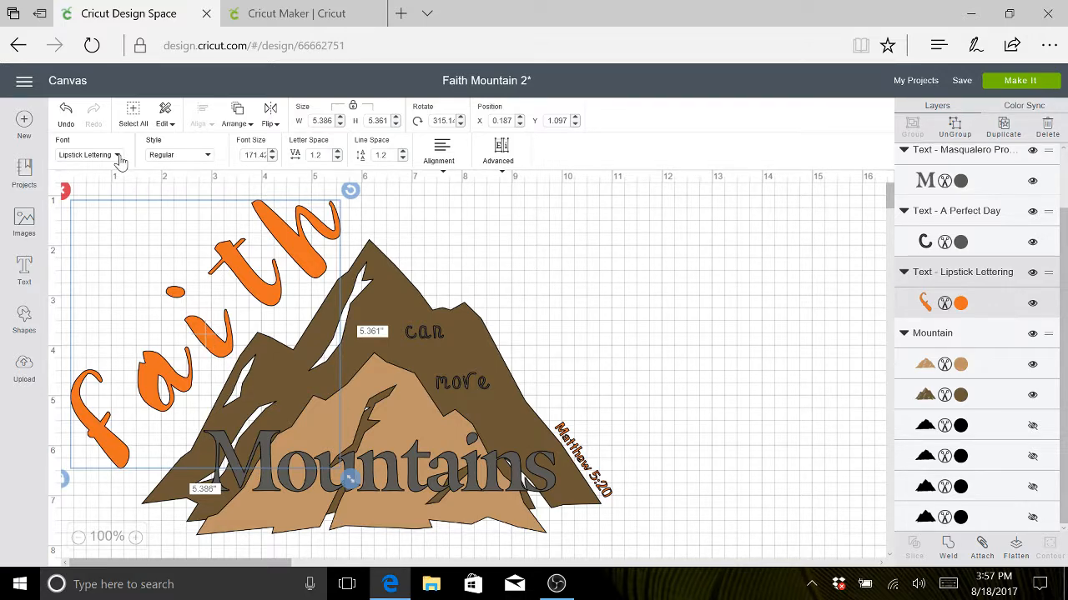
pyautogui.click(117, 156)
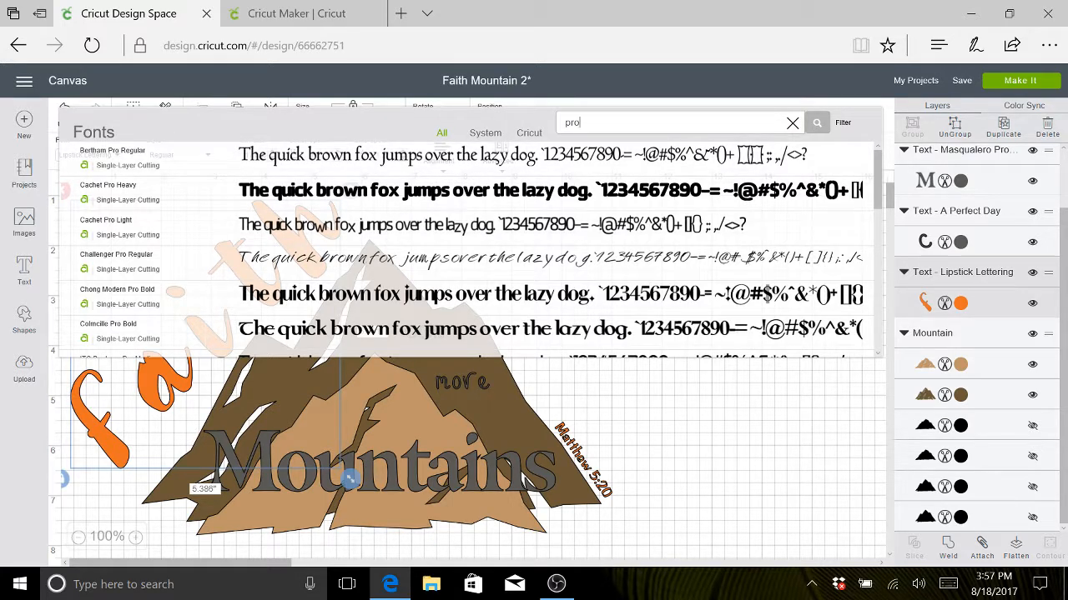
pyautogui.press('BackSpace')
pyautogui.press('BackSpace')
pyautogui.press('BackSpace')
pyautogui.write('lip')
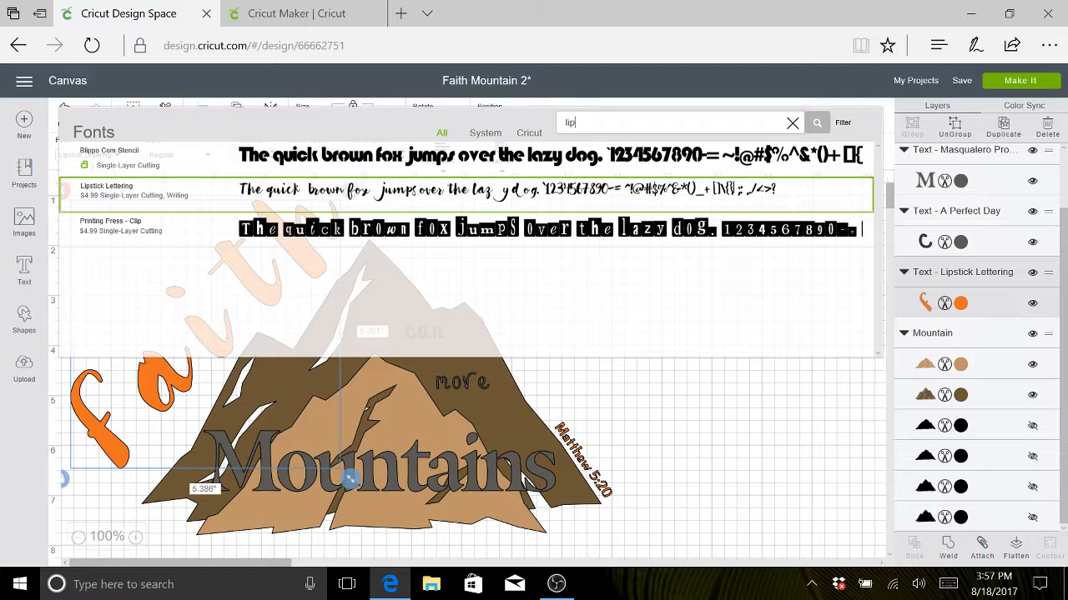
pyautogui.click(190, 195)
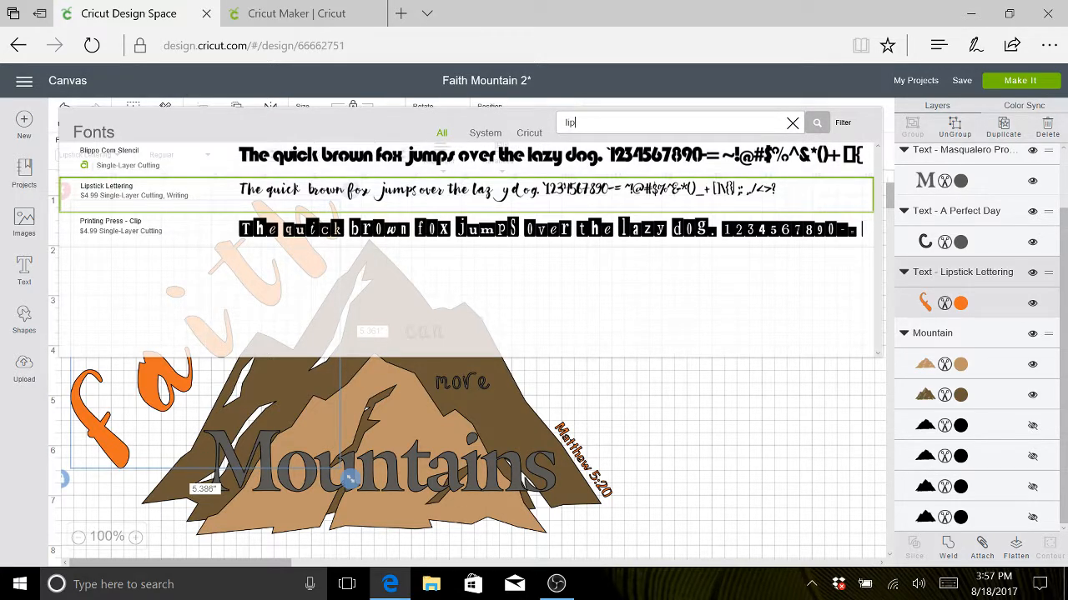
# - Browse the full font list for a replacement and try CG Symphony Regular on the "faith" text
pyautogui.scroll(-5, 186, 305)
pyautogui.scroll(-3, 188, 307)
pyautogui.scroll(-4, 188, 307)
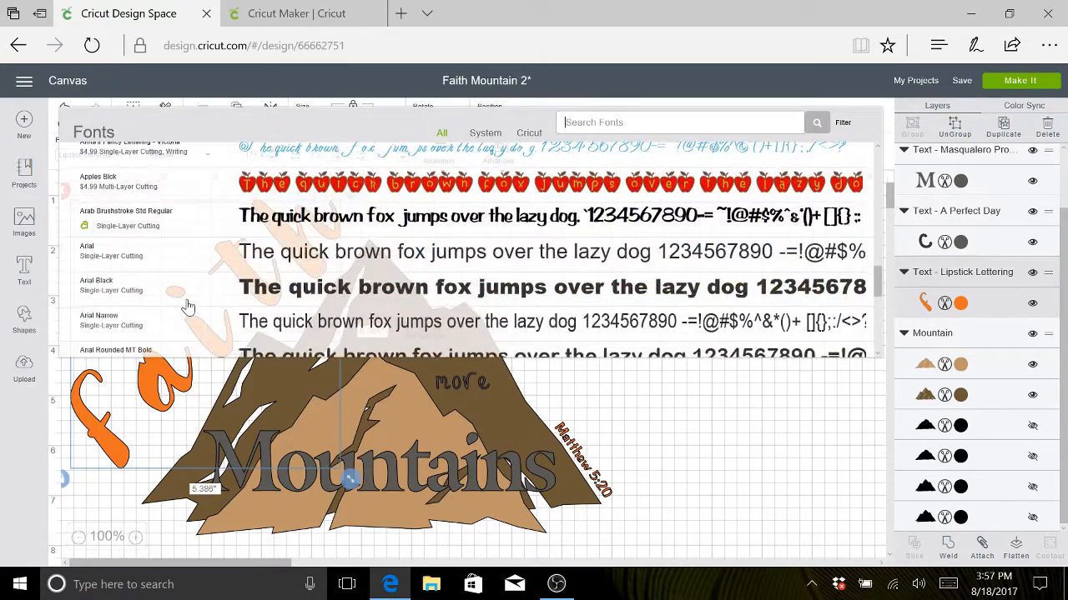
pyautogui.scroll(-8, 189, 307)
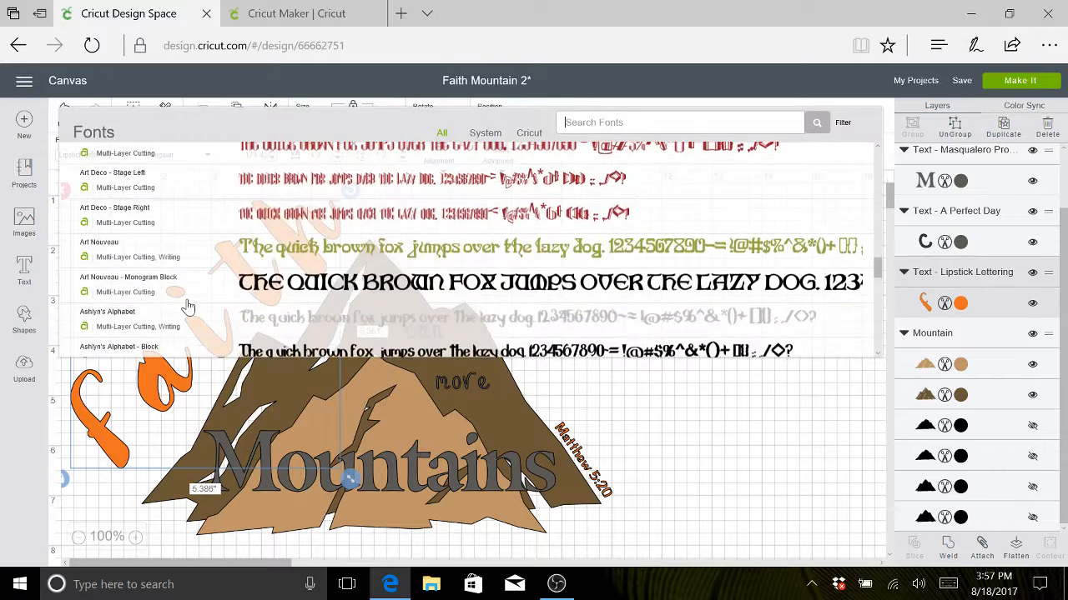
pyautogui.scroll(-1, 189, 307)
pyautogui.scroll(-6, 188, 307)
pyautogui.scroll(-6, 189, 307)
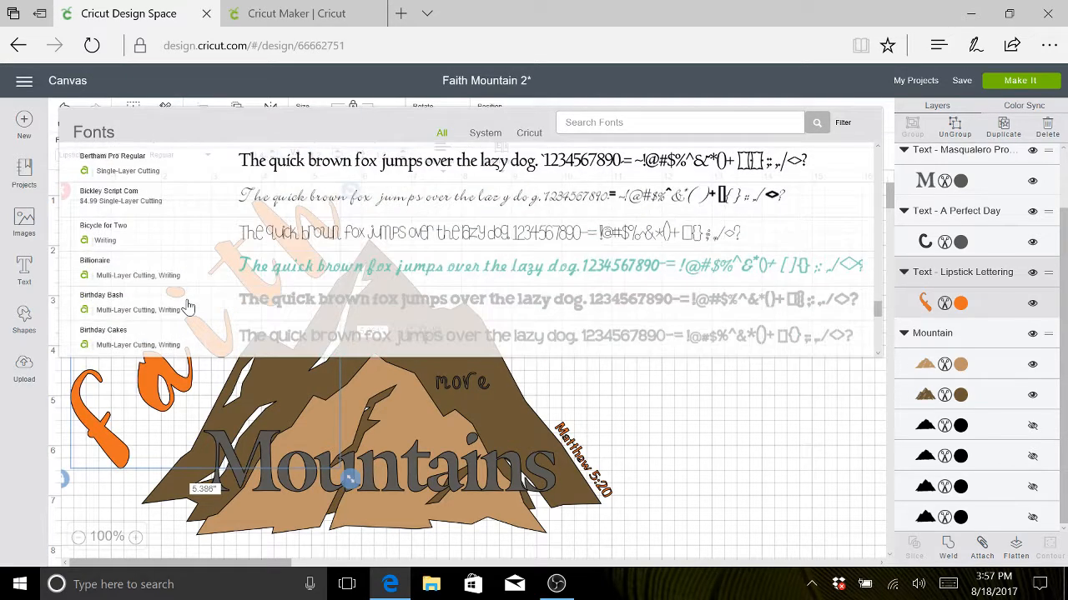
pyautogui.scroll(-5, 188, 307)
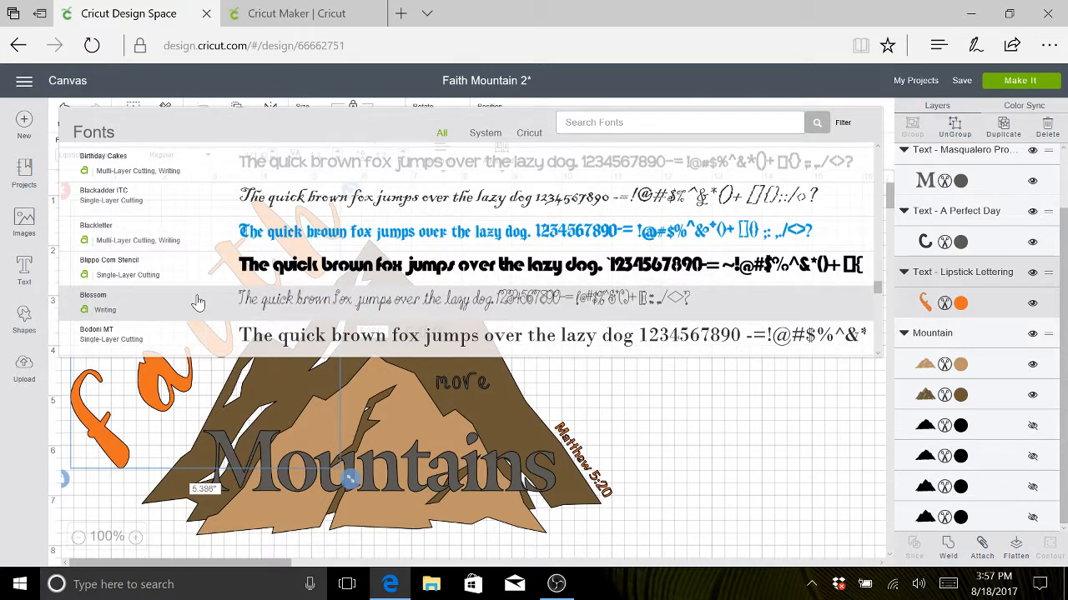
pyautogui.scroll(-10, 198, 303)
pyautogui.scroll(-10, 198, 303)
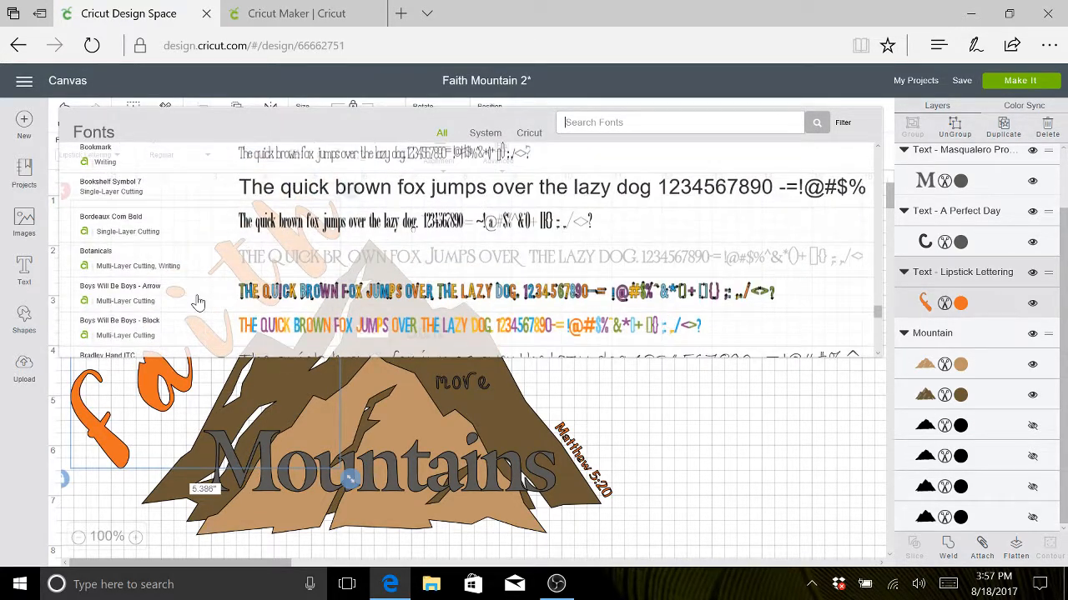
pyautogui.scroll(-1, 197, 302)
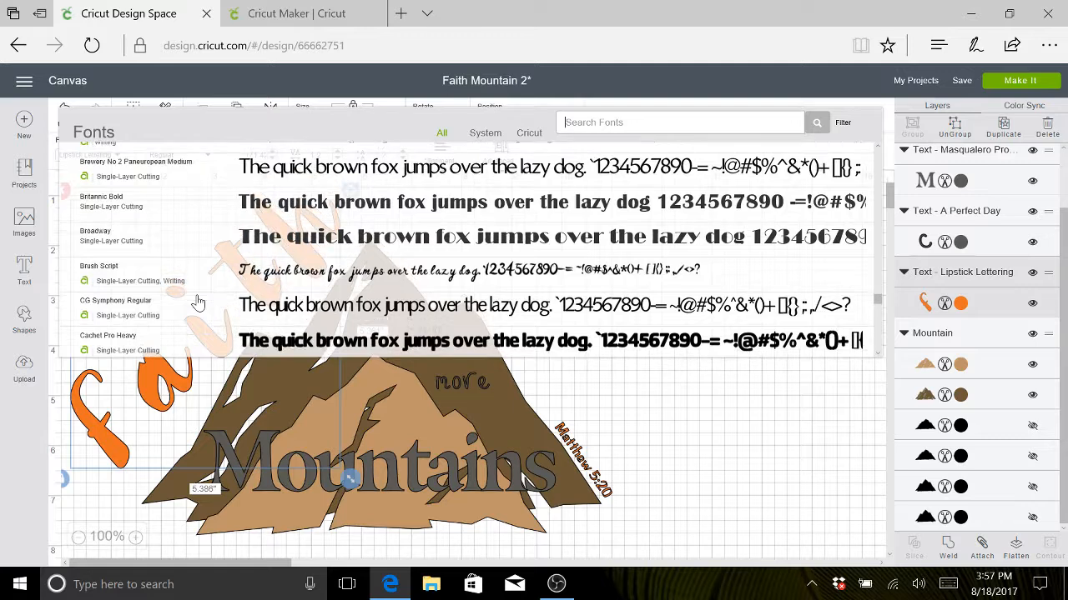
pyautogui.click(197, 304)
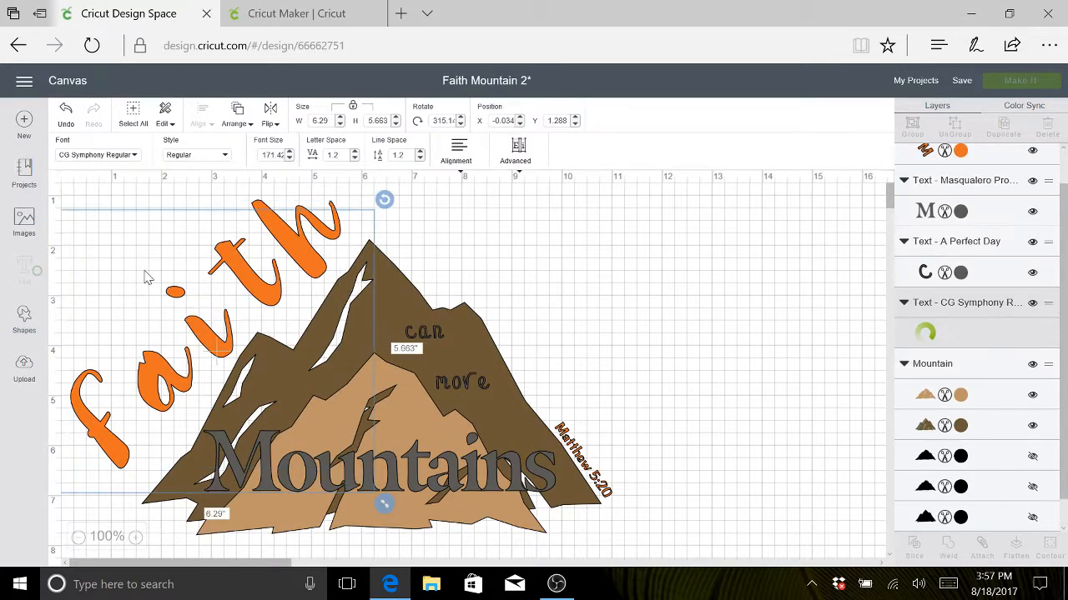
# - Try the Brush Script font on the "Faith" text
pyautogui.click(136, 160)
pyautogui.scroll(-2, 302, 280)
pyautogui.scroll(2, 303, 280)
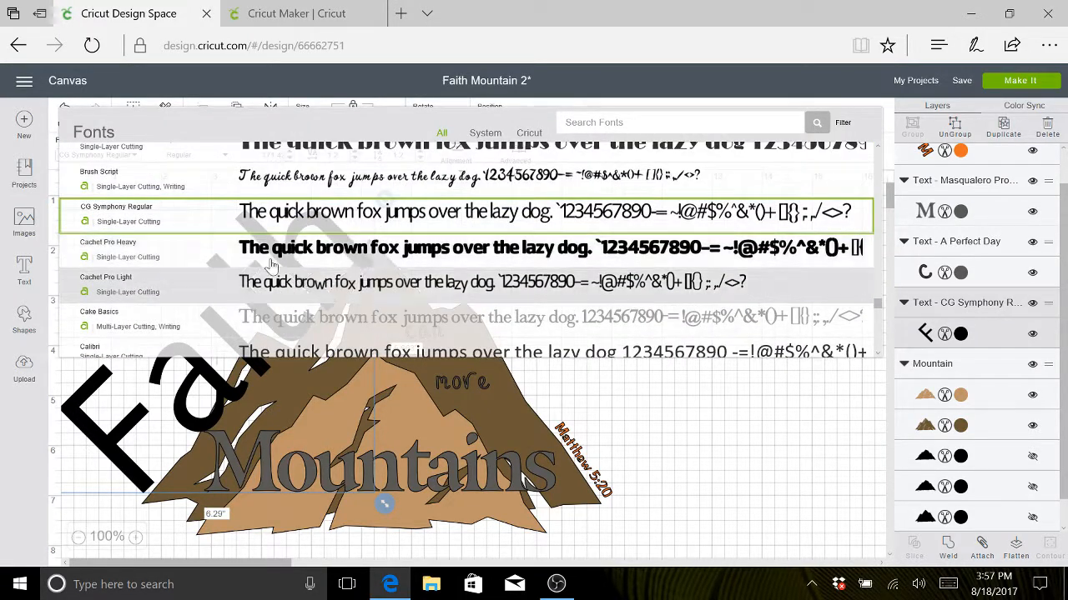
pyautogui.click(288, 189)
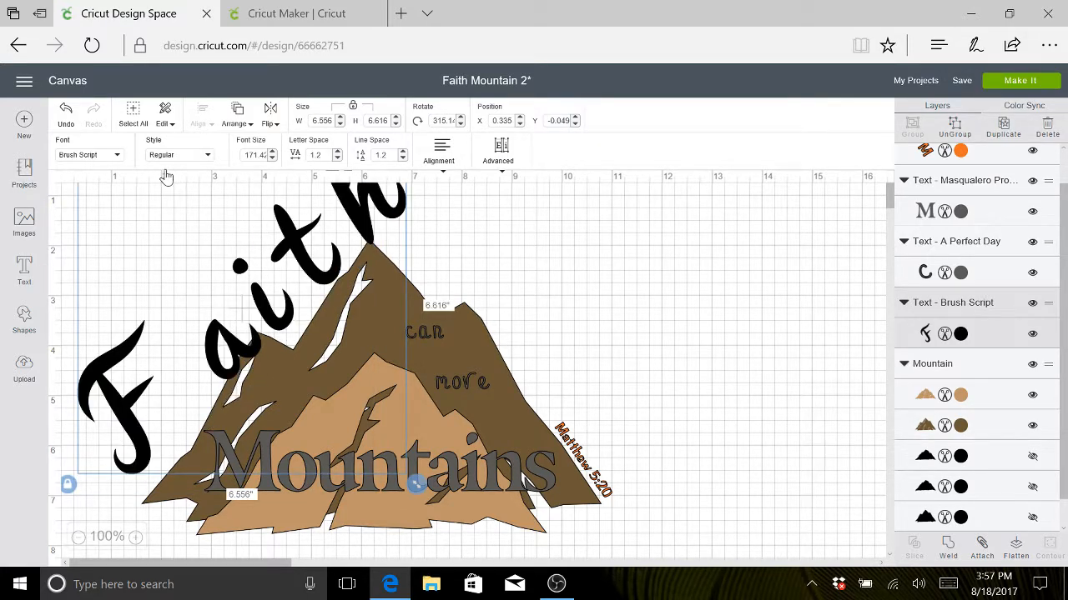
# - Change the "Faith" text's font to Diskus Std Bold
pyautogui.click(118, 156)
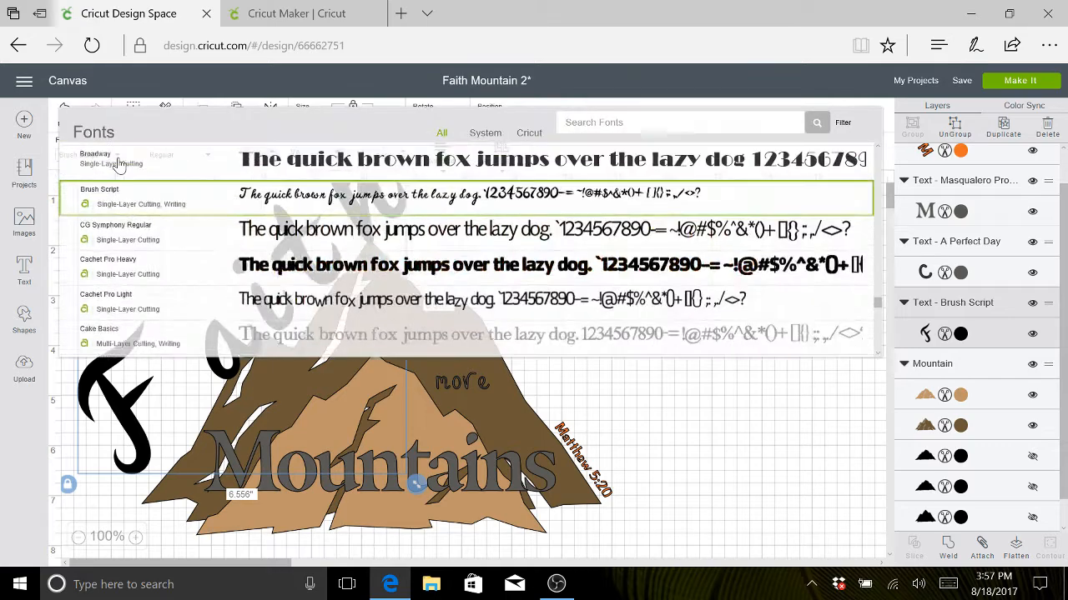
pyautogui.scroll(-2, 175, 292)
pyautogui.scroll(-4, 187, 303)
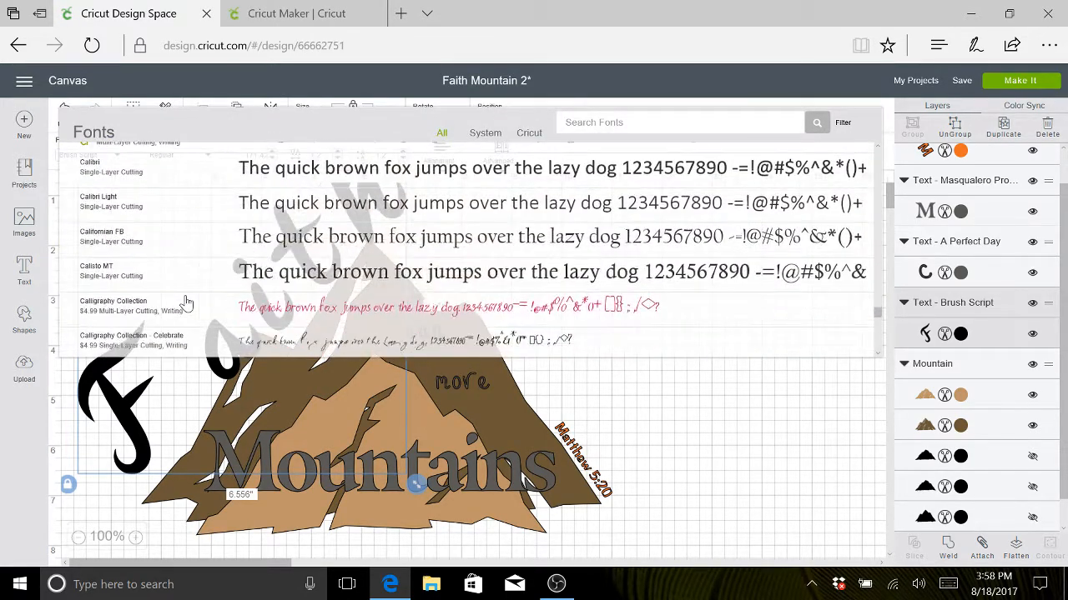
pyautogui.scroll(1, 187, 303)
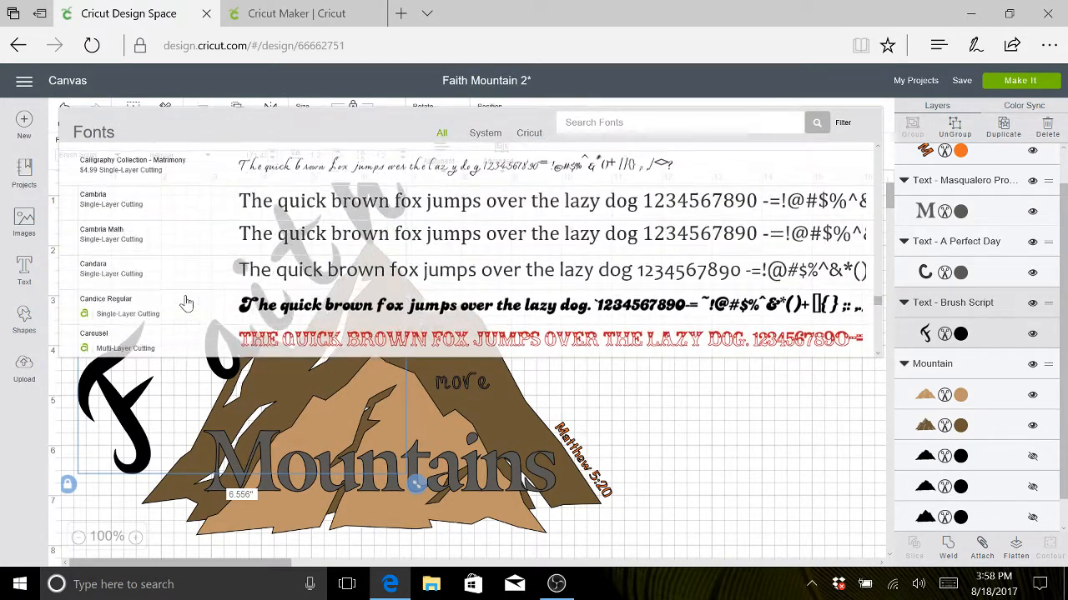
pyautogui.scroll(-5, 187, 302)
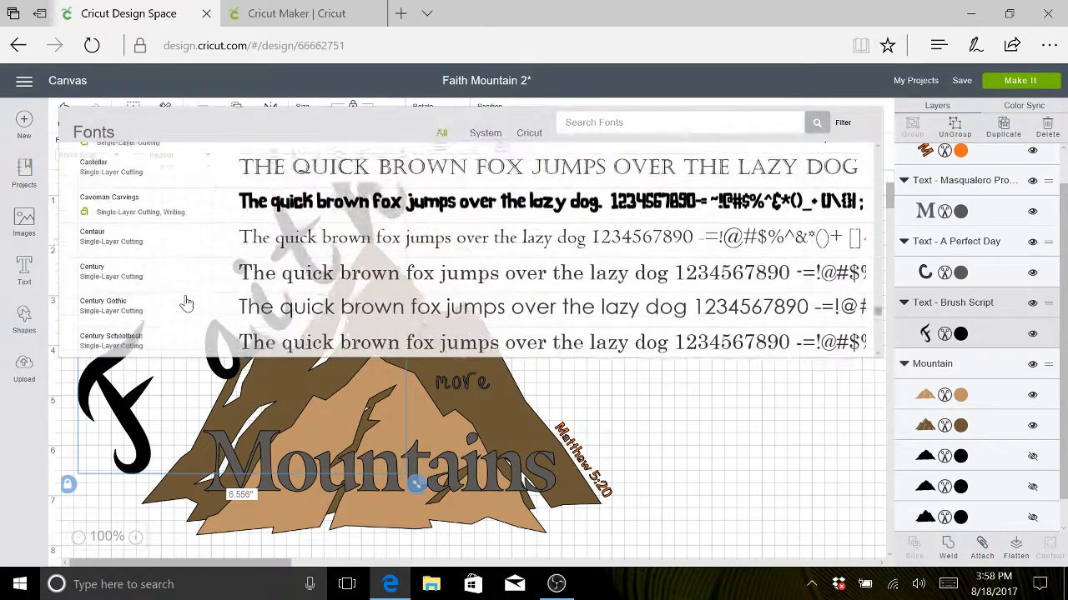
pyautogui.scroll(-10, 186, 302)
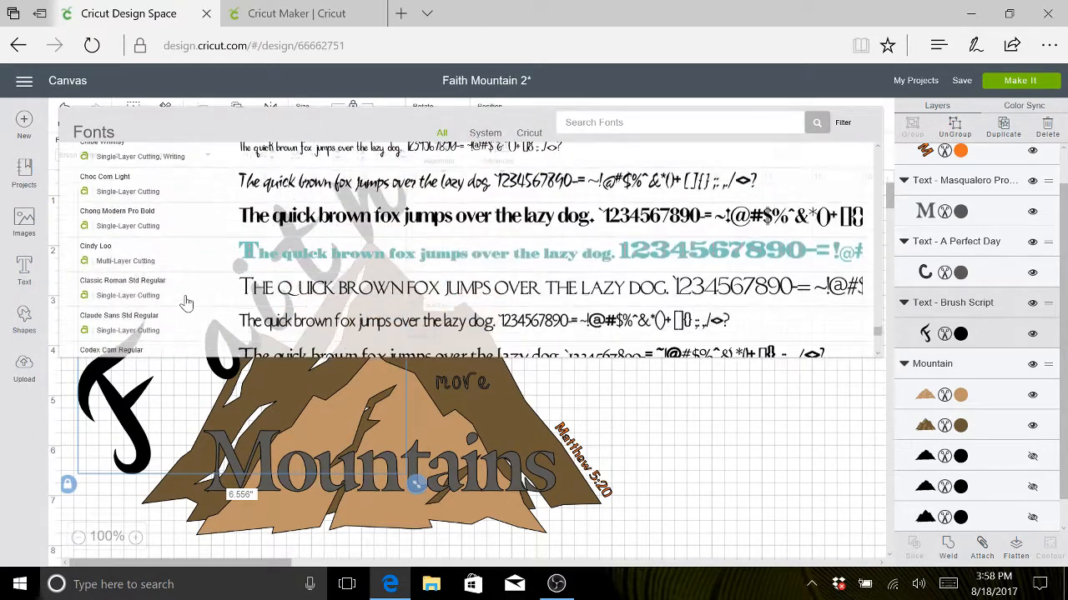
pyautogui.scroll(-10, 187, 303)
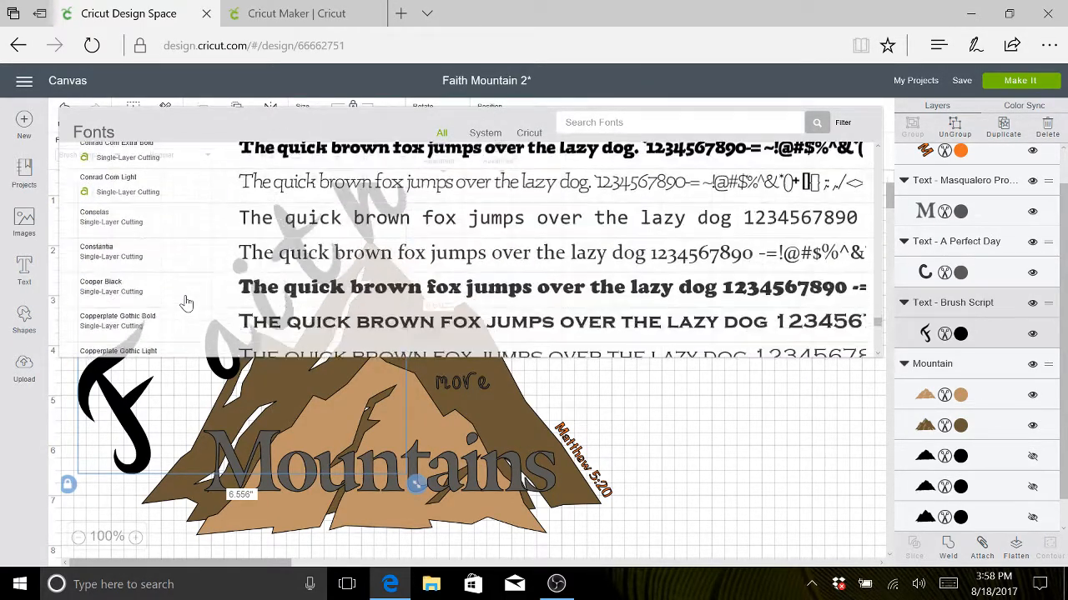
pyautogui.scroll(-10, 187, 303)
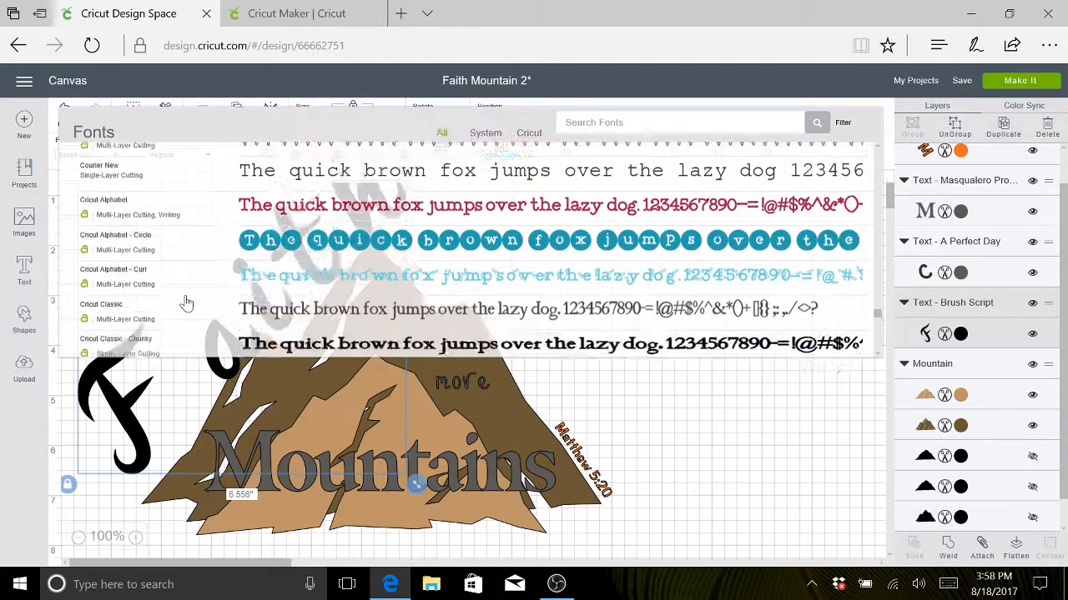
pyautogui.scroll(-10, 187, 303)
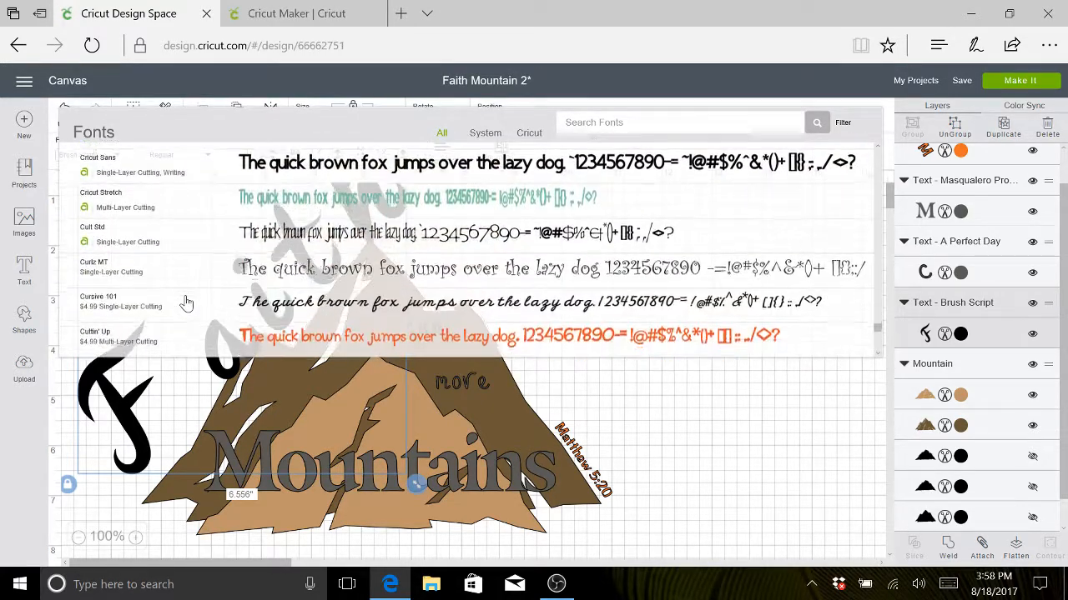
pyautogui.scroll(-10, 187, 302)
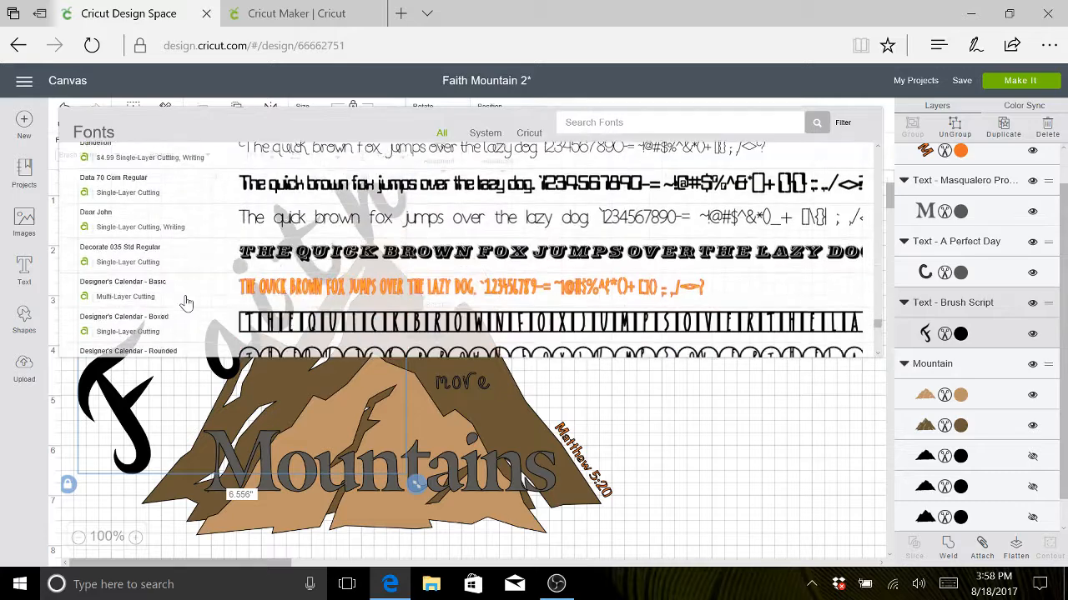
pyautogui.scroll(-10, 187, 302)
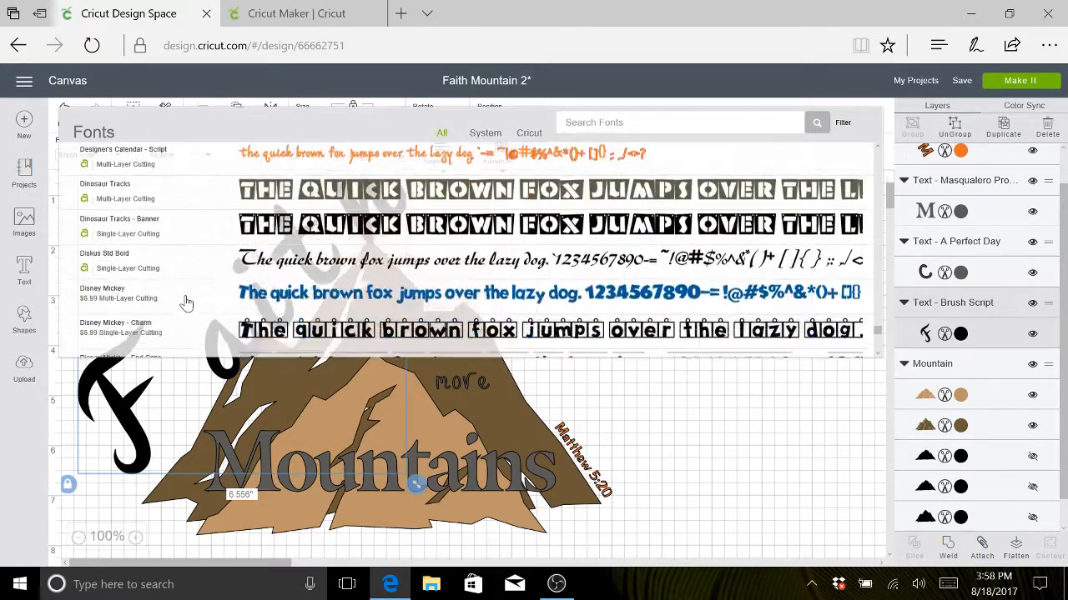
pyautogui.scroll(1, 187, 303)
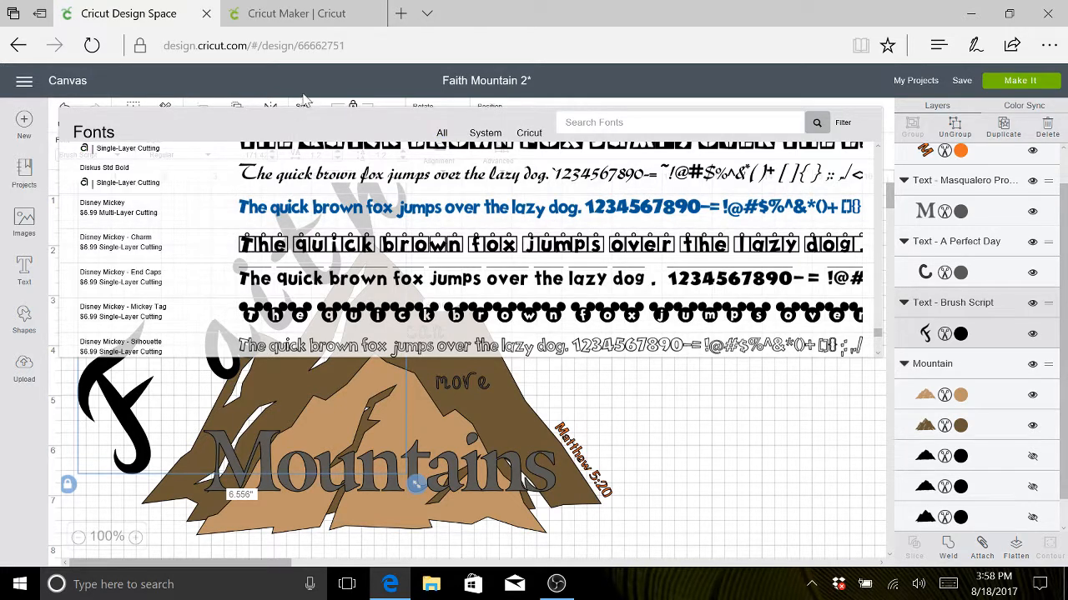
pyautogui.click(283, 175)
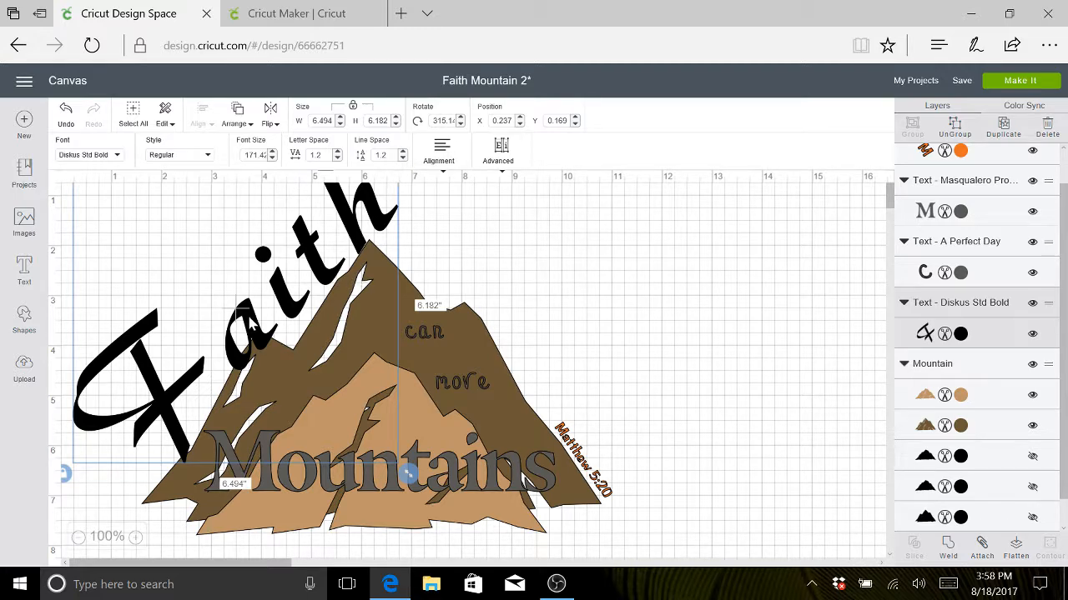
# - Shrink the "Faith" text to about 5.97 by 5.68 in and position it along the mountain's left slope, at about X 0.098, Y 0.486
pyautogui.moveTo(250, 323); pyautogui.dragTo(245, 310)
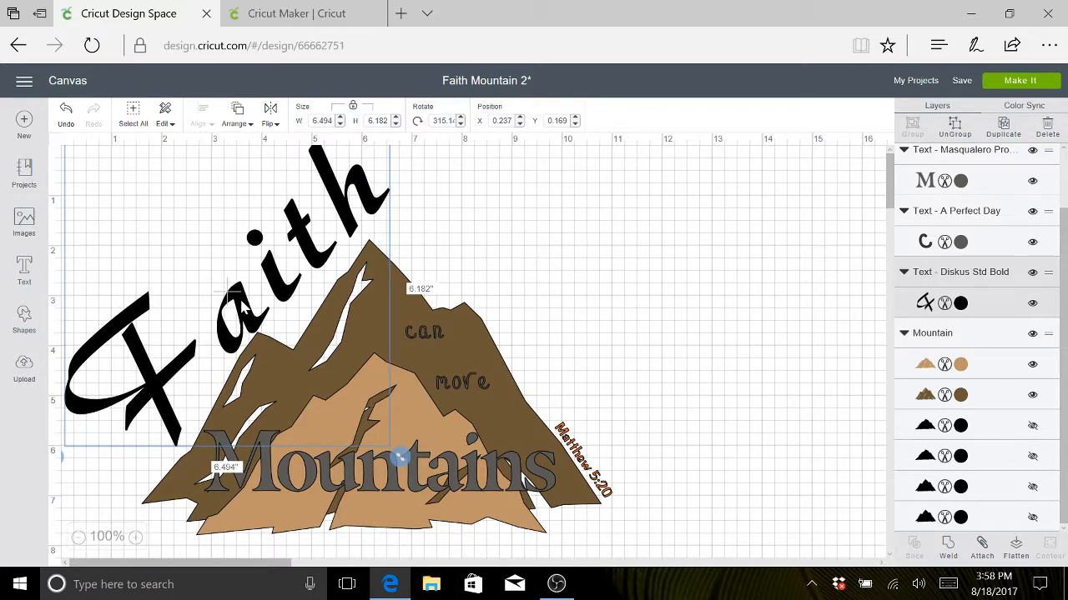
pyautogui.moveTo(244, 308); pyautogui.dragTo(243, 307)
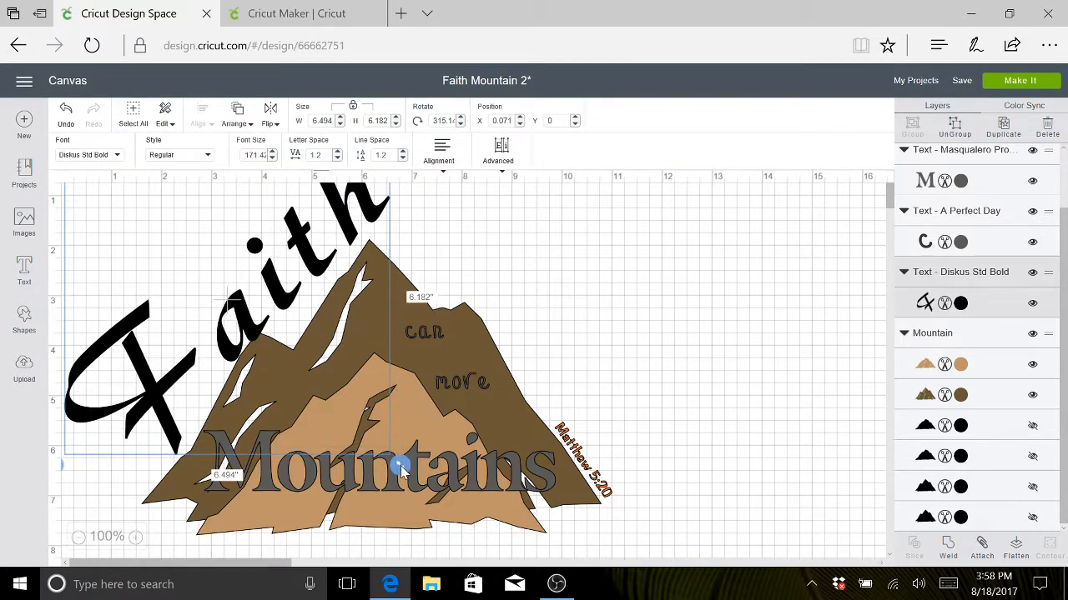
pyautogui.moveTo(401, 471); pyautogui.dragTo(376, 442)
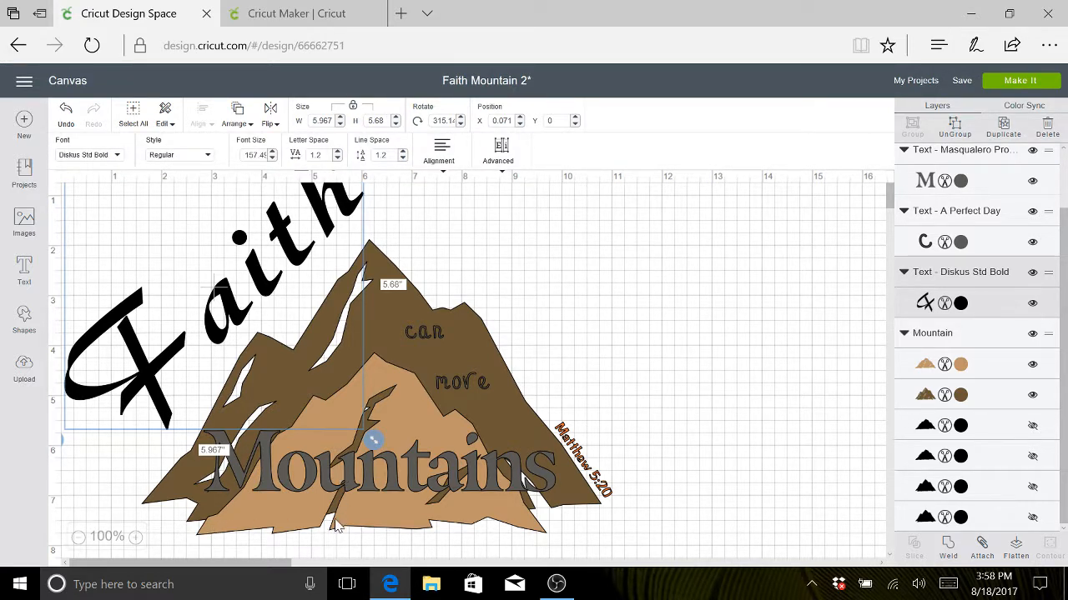
pyautogui.moveTo(241, 301); pyautogui.dragTo(239, 323)
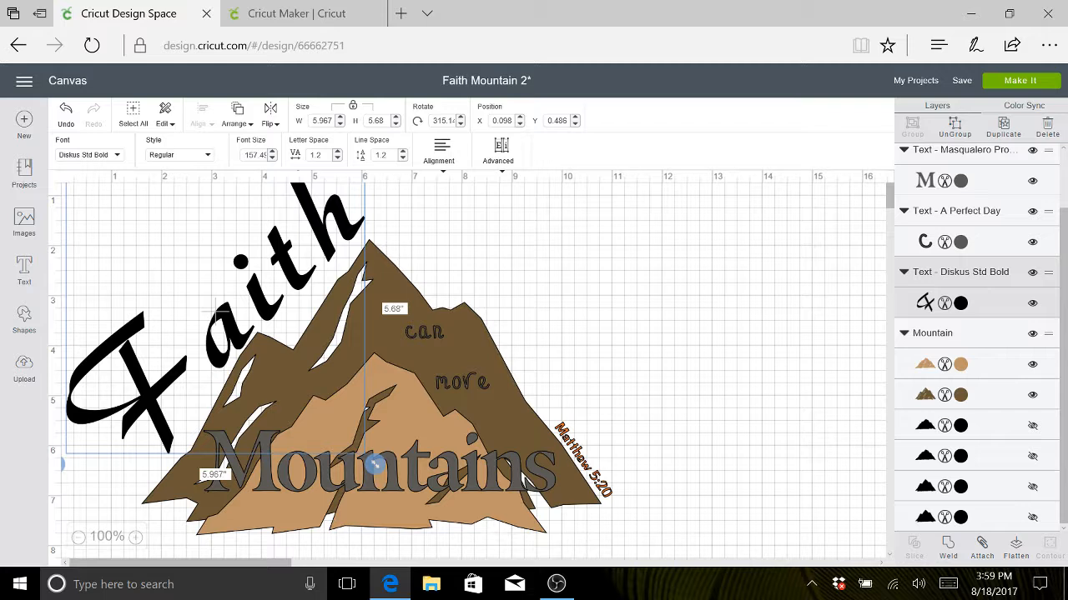
# - Recolor the "Faith" text layer with the orange already used in the project (#ED7122)
pyautogui.click(960, 303)
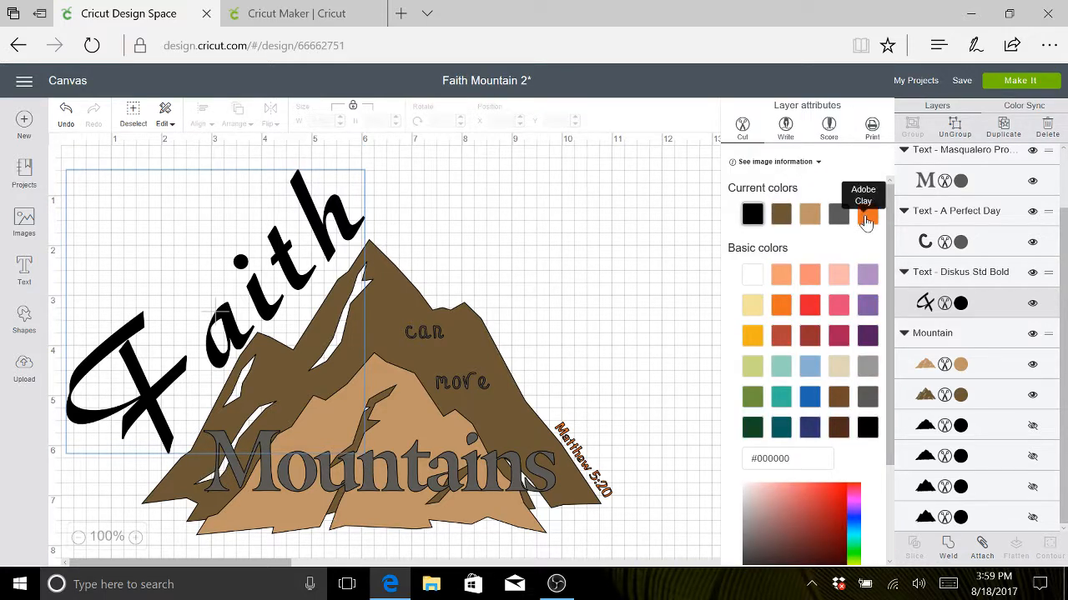
pyautogui.click(866, 219)
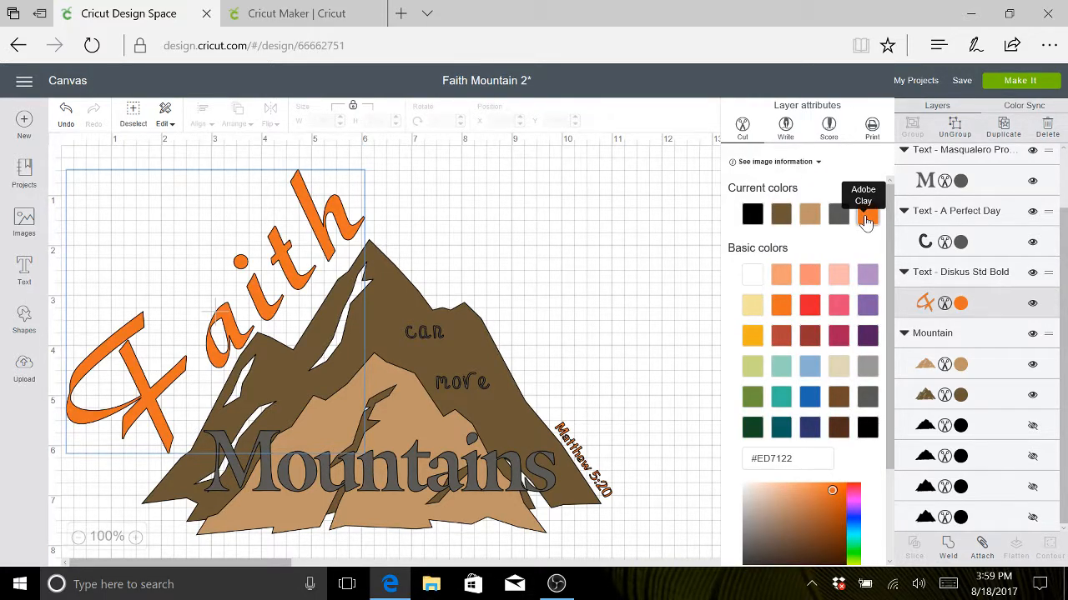
pyautogui.click(681, 270)
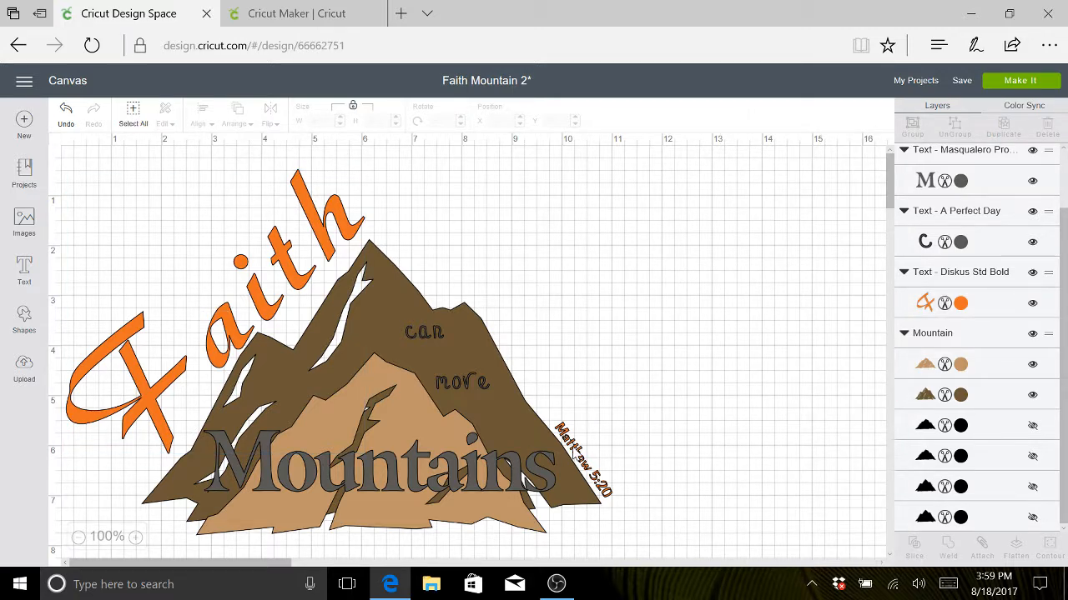
# - Check the font list for the cost of the font used on the "Matthew 5:20" text
pyautogui.click(575, 450)
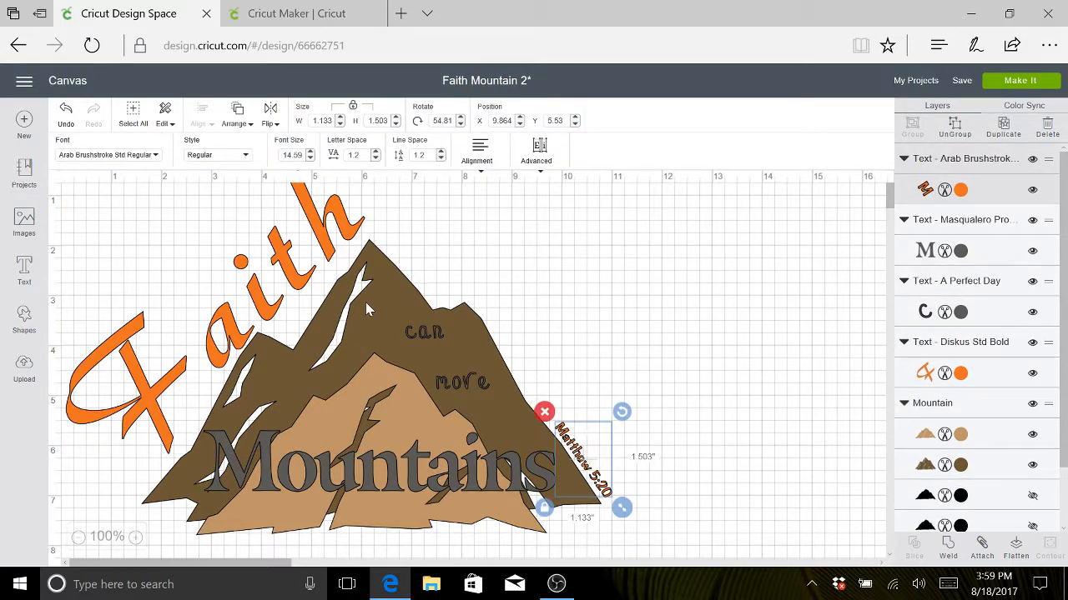
pyautogui.click(156, 158)
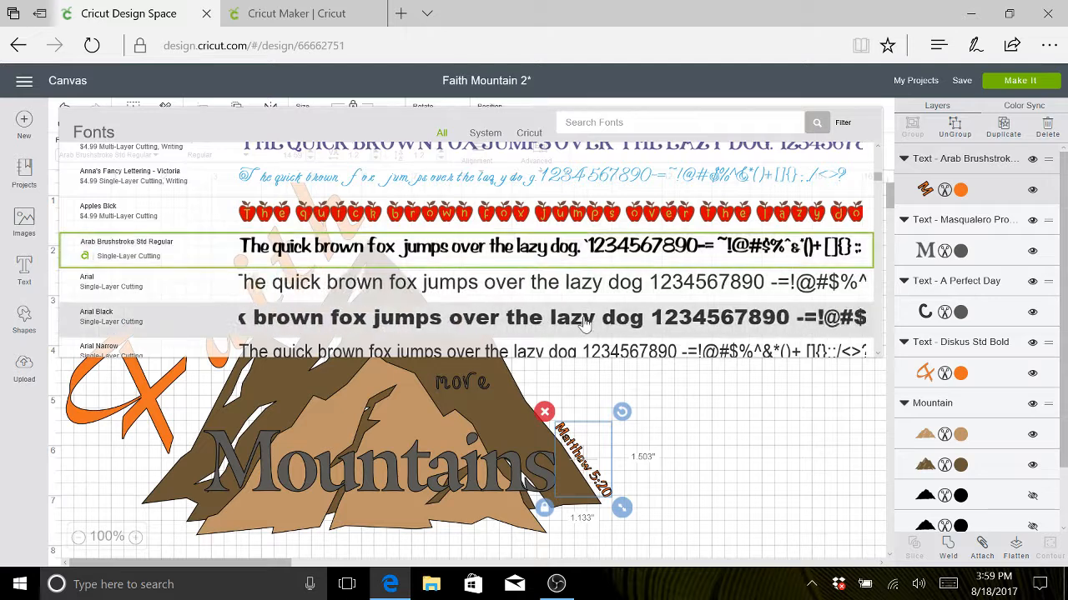
pyautogui.click(758, 456)
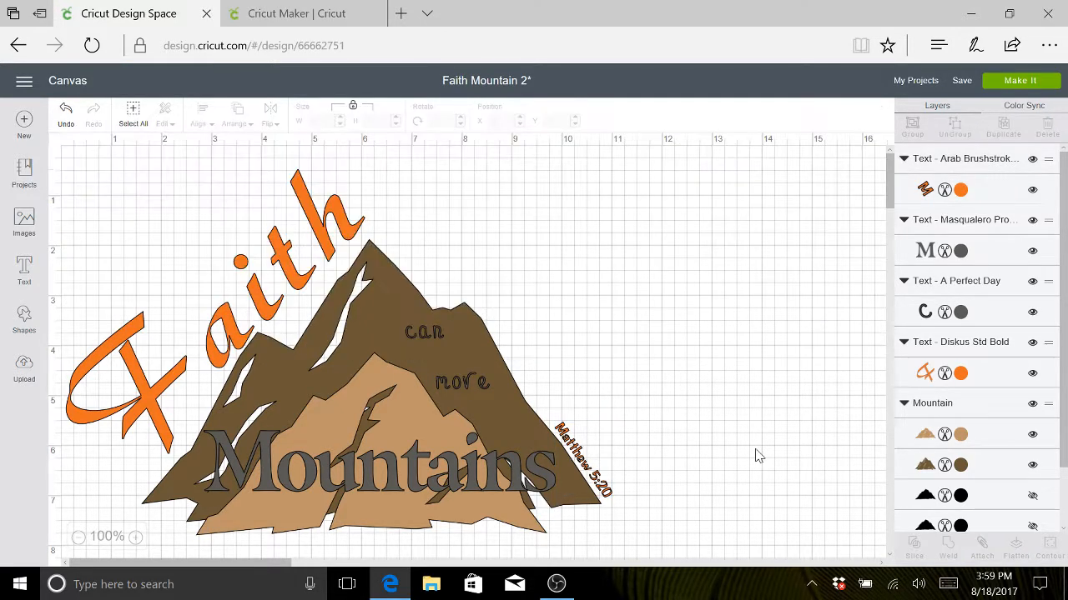
# - Save the project under its existing name and send it to the mat preparation stage
pyautogui.click(959, 83)
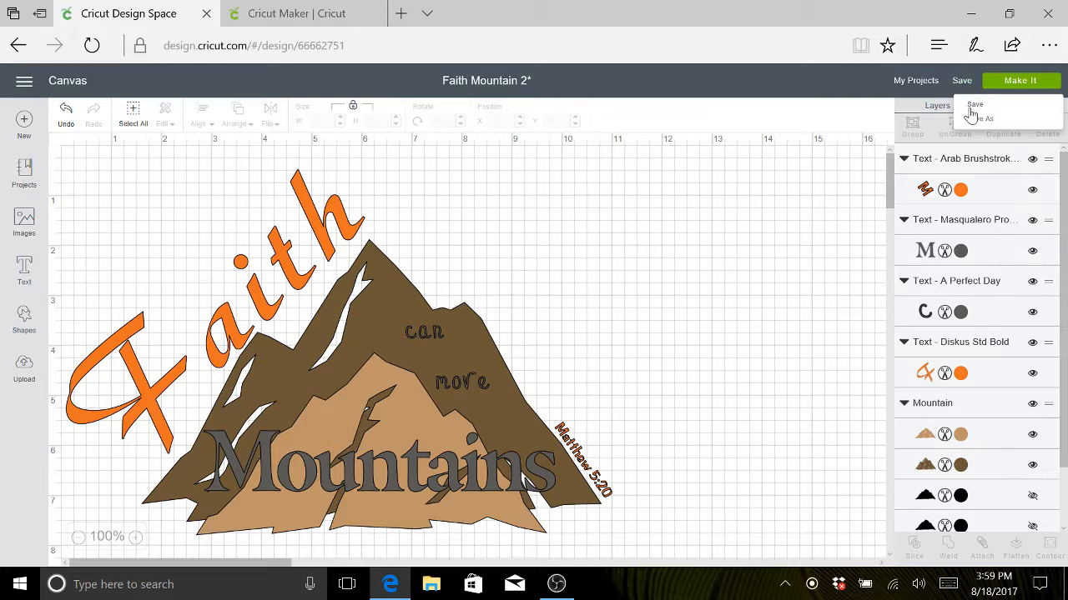
pyautogui.click(972, 106)
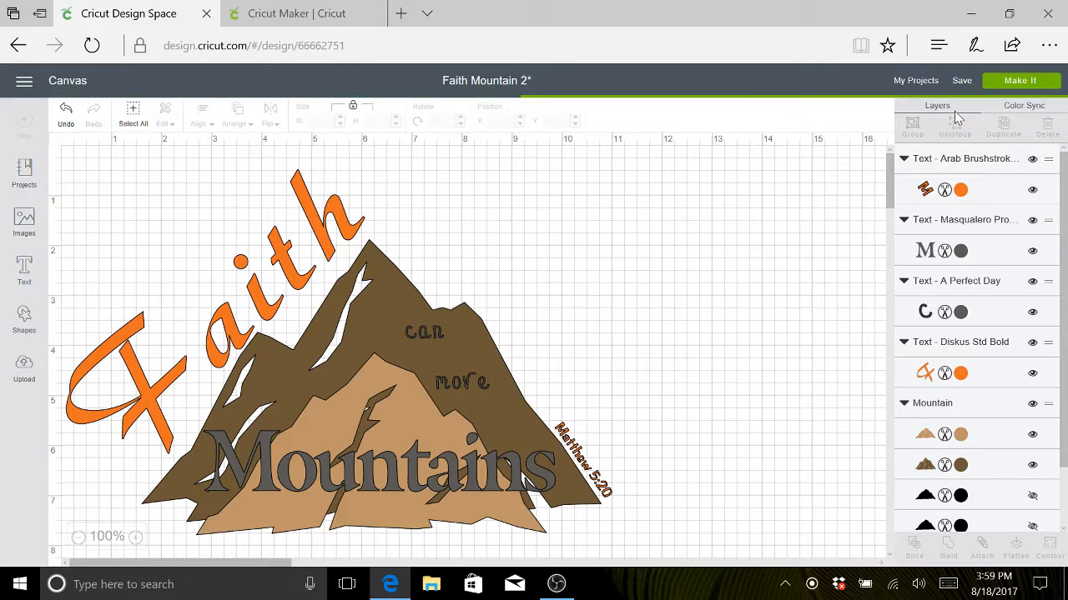
pyautogui.click(995, 83)
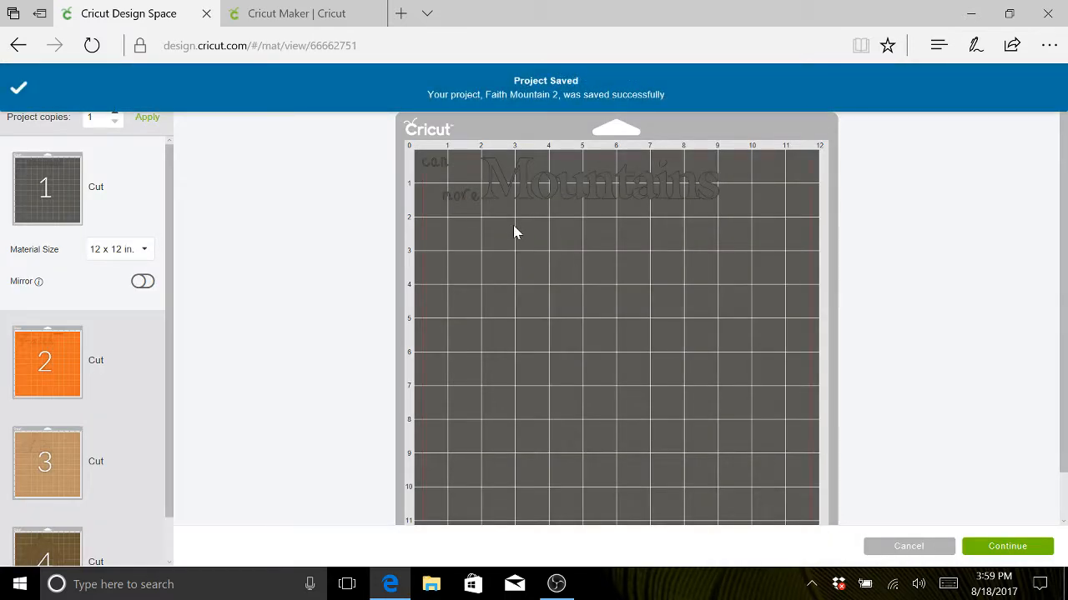
# - Move "Mountains" slightly lower on the dark grey mat, keeping it beside "more"
pyautogui.click(545, 195)
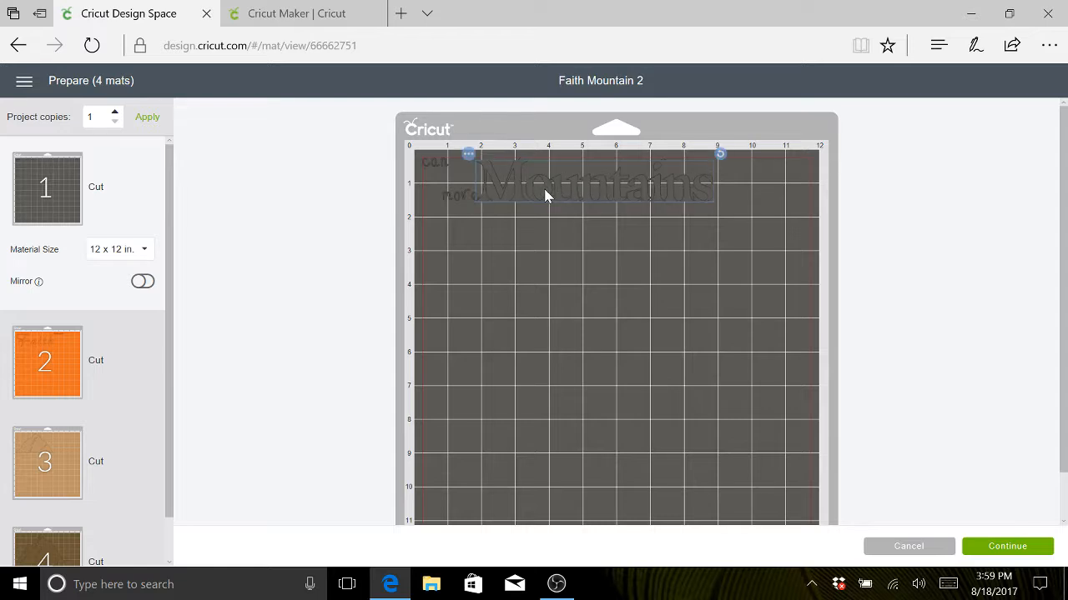
pyautogui.moveTo(545, 196); pyautogui.dragTo(545, 210)
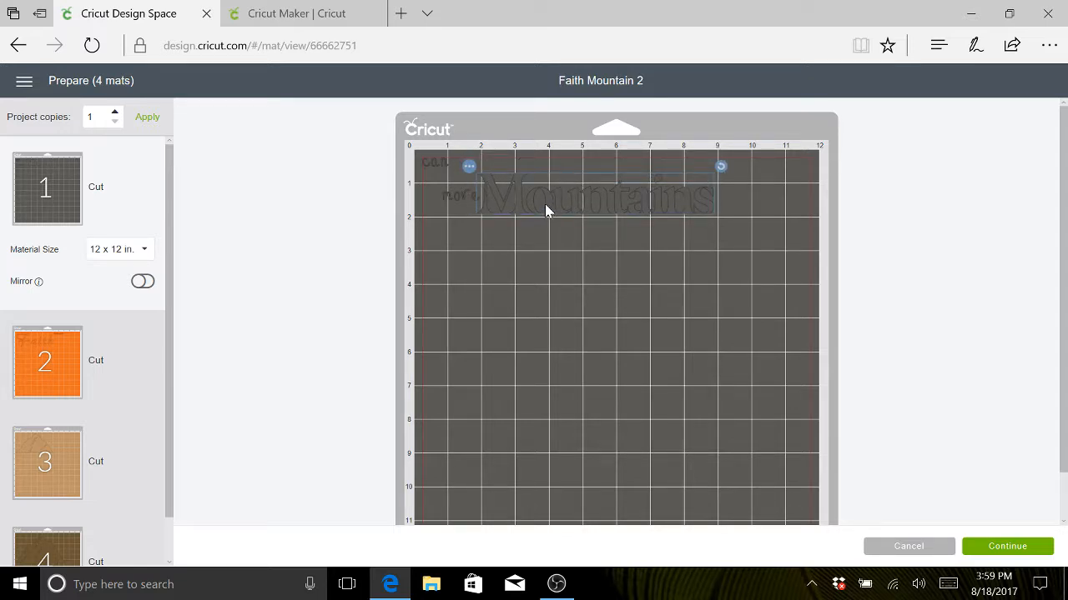
# - On the orange mat, rotate "Matthew 5:20" to run vertically and place it just right of the "h" in "Faith"
pyautogui.click(118, 354)
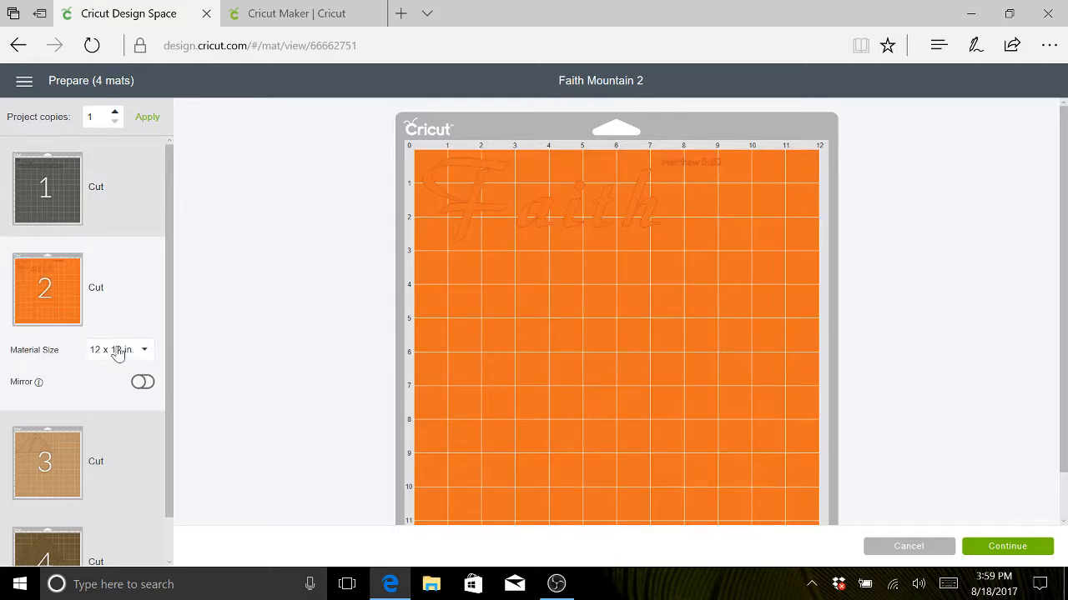
pyautogui.click(706, 166)
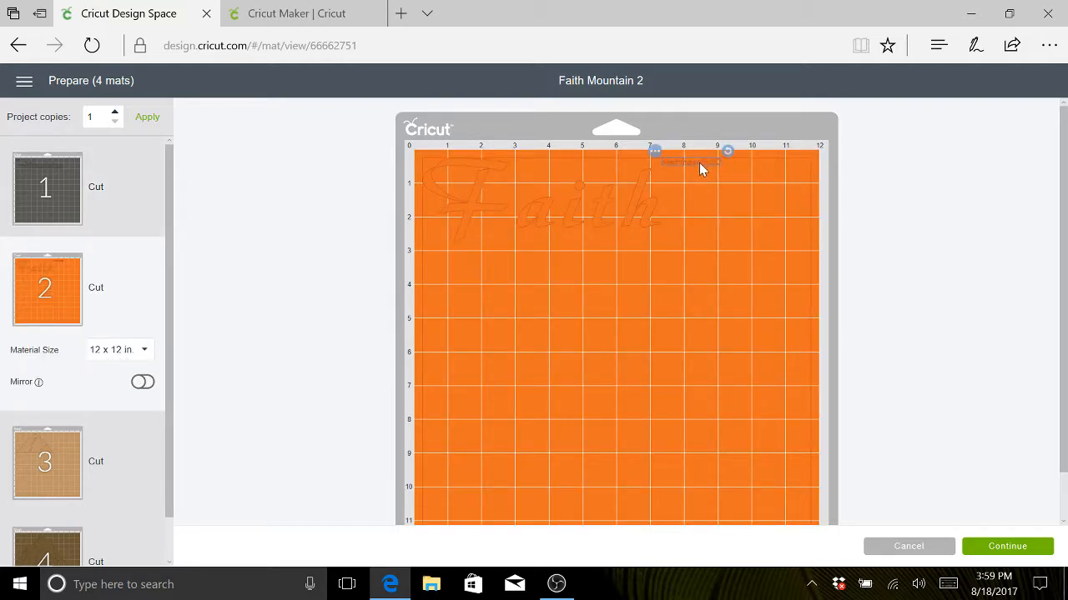
pyautogui.moveTo(716, 169); pyautogui.dragTo(600, 176)
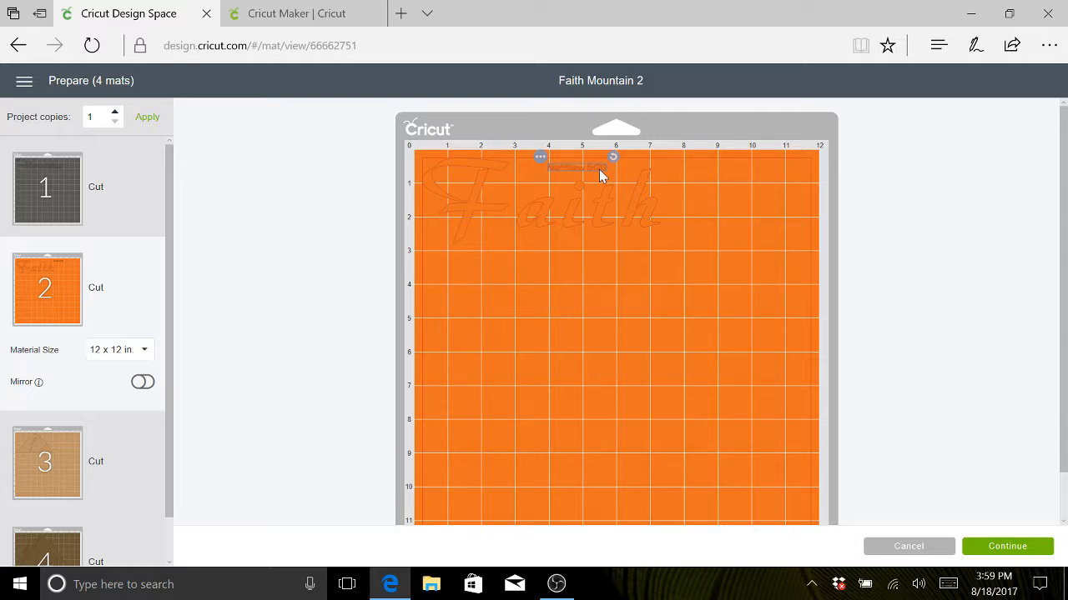
pyautogui.moveTo(689, 169); pyautogui.dragTo(690, 169)
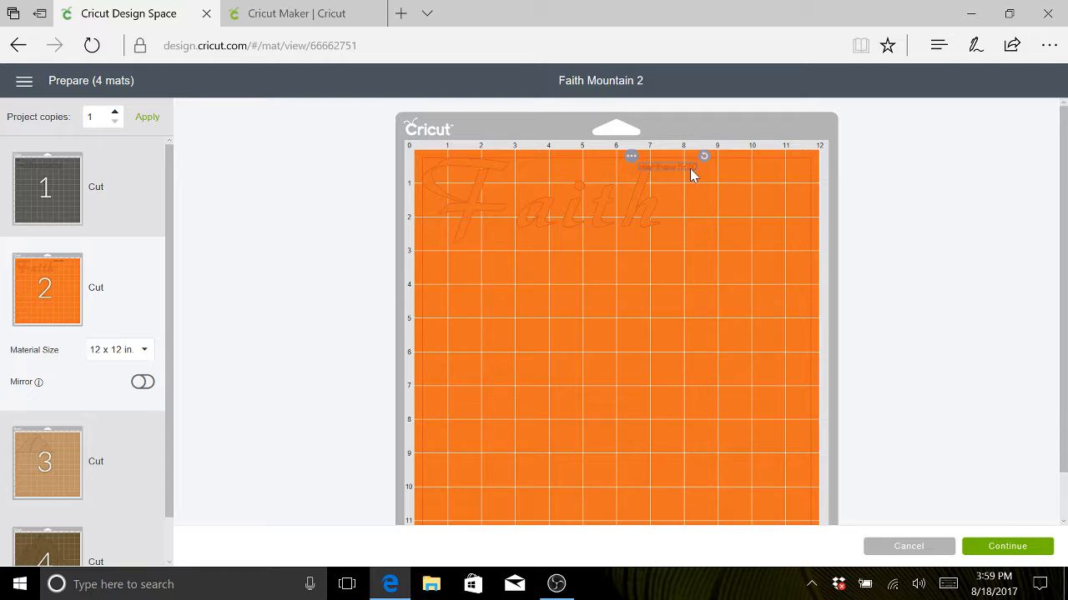
pyautogui.moveTo(690, 168); pyautogui.dragTo(708, 213)
pyautogui.moveTo(682, 178)
pyautogui.mouseDown()
pyautogui.moveTo(673, 181)
pyautogui.moveTo(674, 169)
pyautogui.mouseUp()
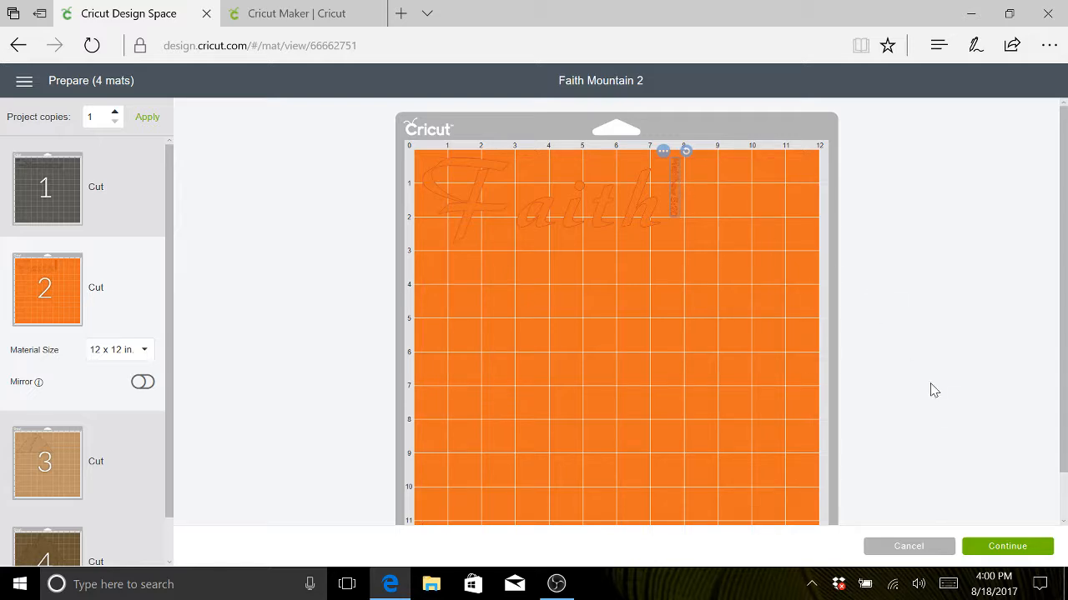
# - Review the light and dark brown mountain mats, and continue to the Make stage
pyautogui.click(126, 465)
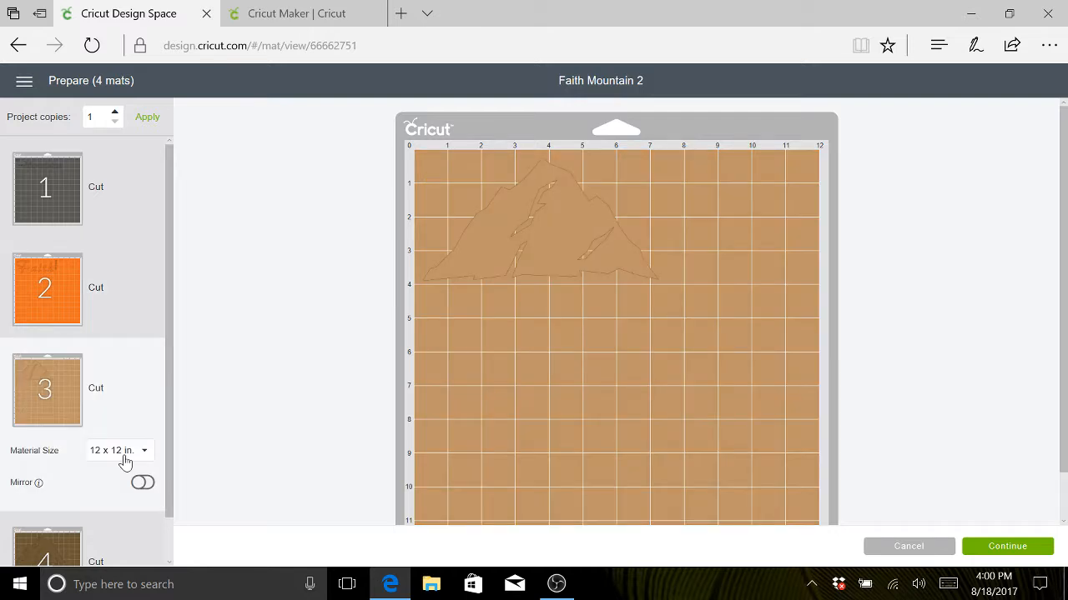
pyautogui.click(136, 541)
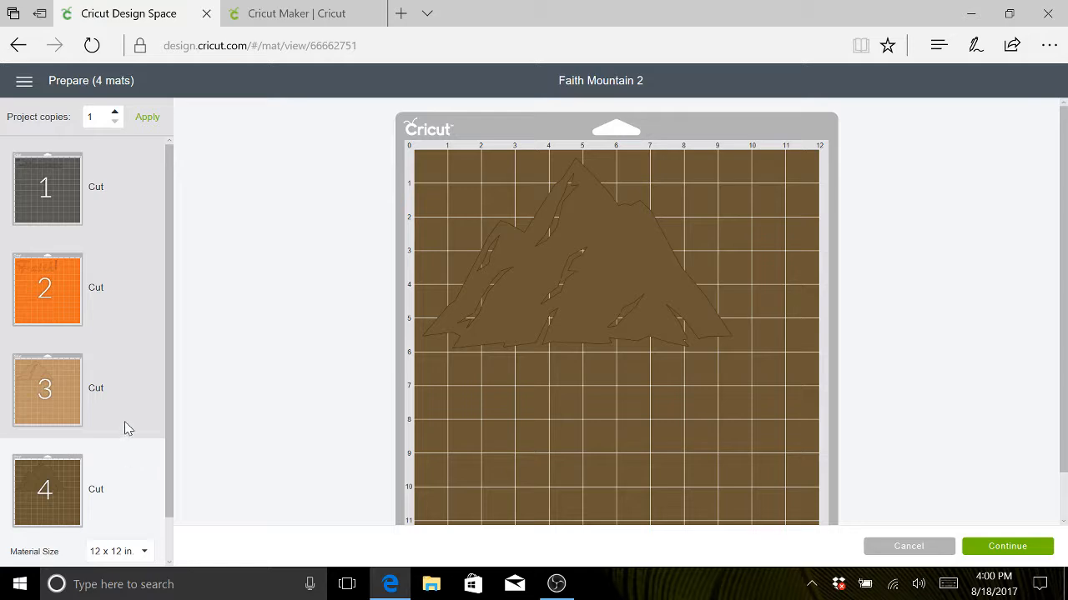
pyautogui.click(142, 407)
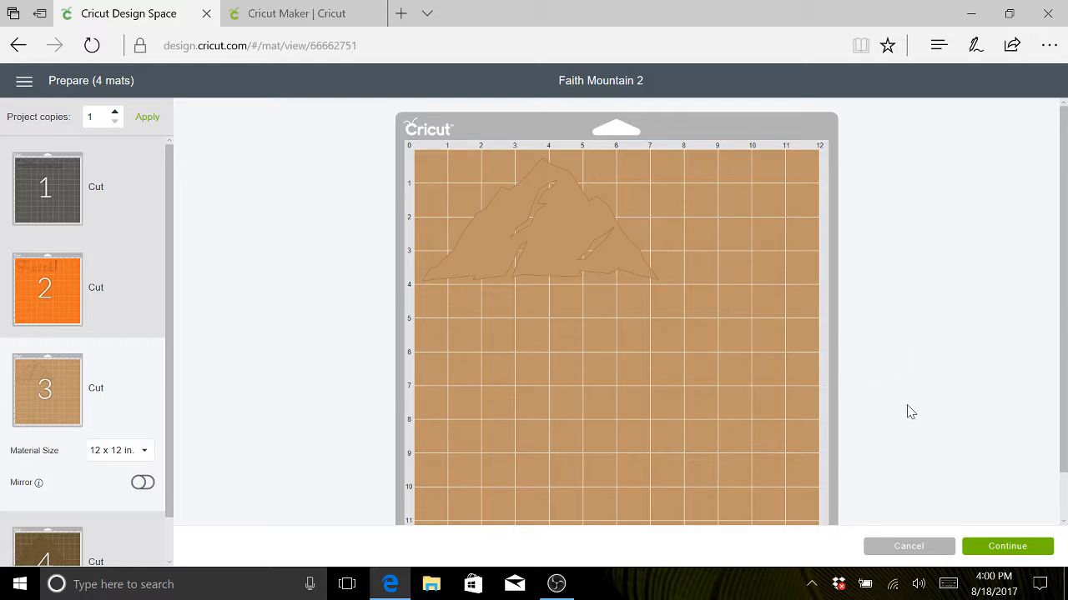
pyautogui.click(1007, 548)
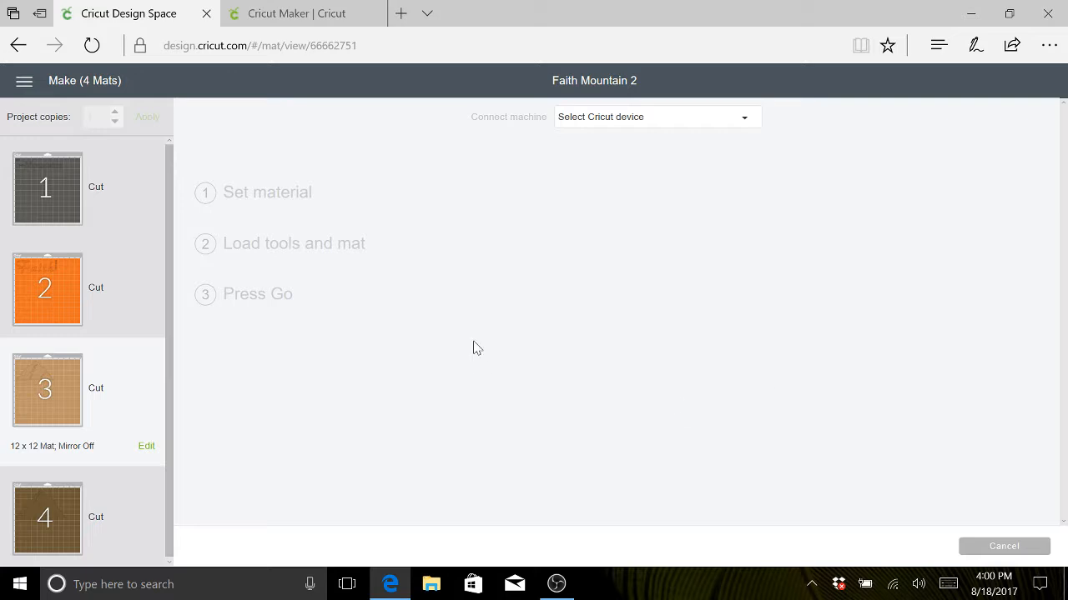